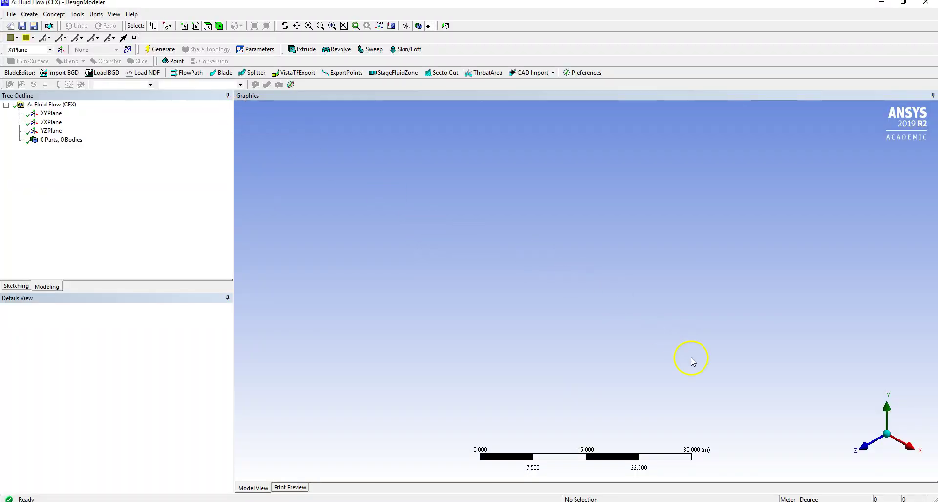
Sketch a rectangle about 22 m wide and 15.5 m high on the ZXPlane, starting at the origin
{"action": "left_click", "coordinate": [889, 451]}
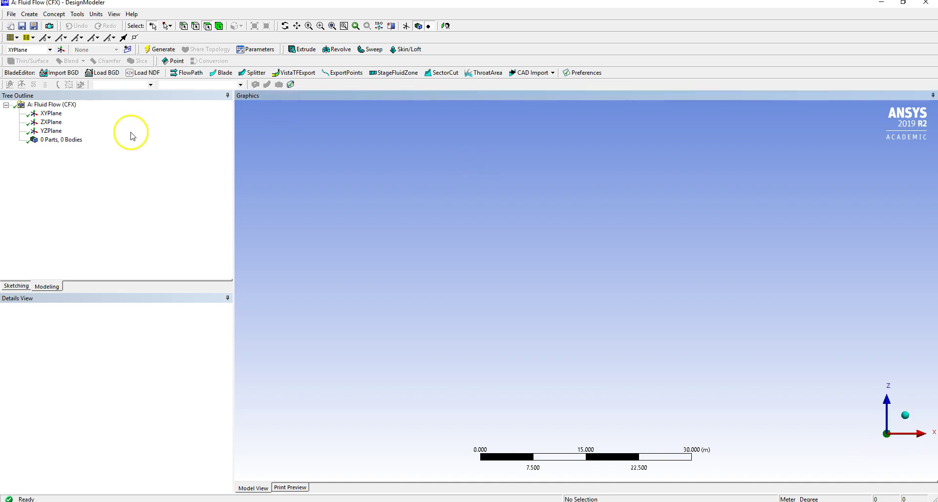
{"action": "left_click", "coordinate": [54, 123]}
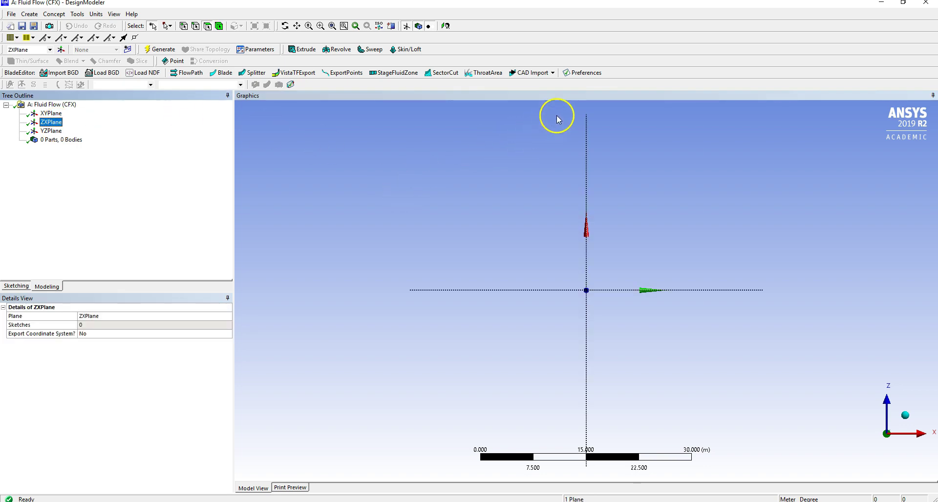
{"action": "right_click_drag", "start_coordinate": [556, 115], "coordinate": [842, 298]}
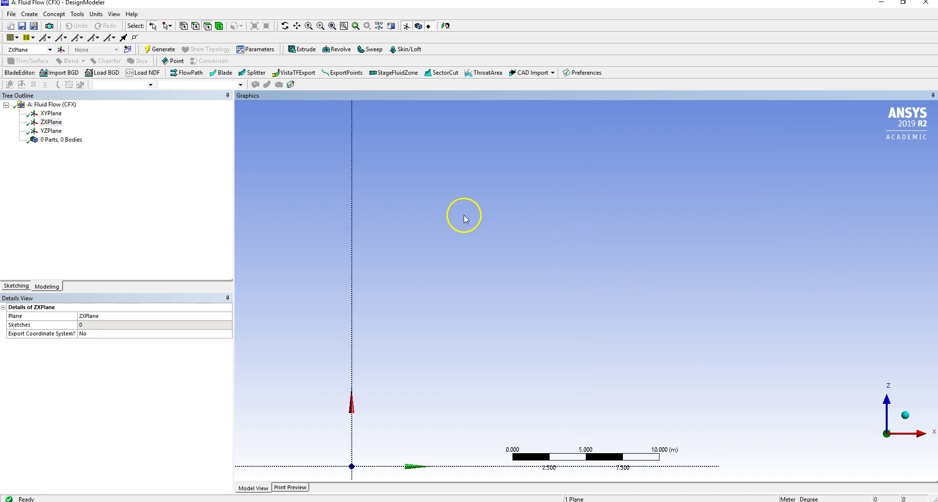
{"action": "left_click", "coordinate": [20, 286]}
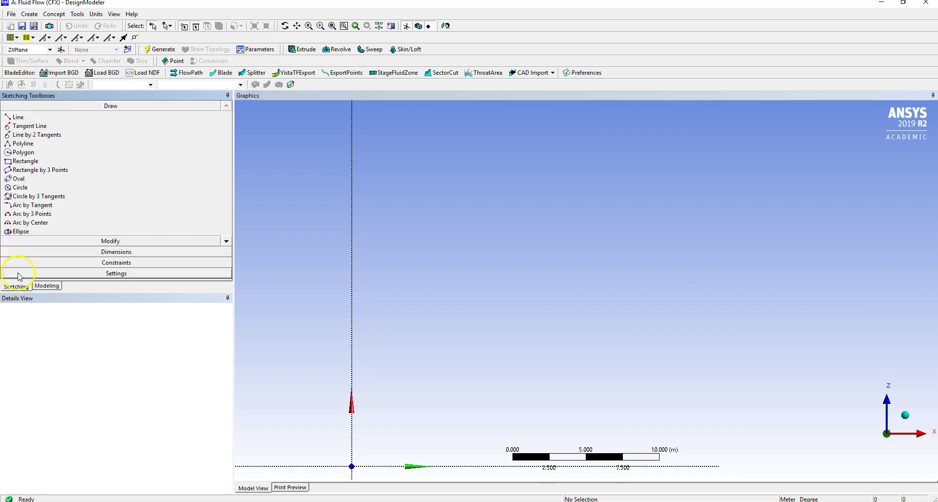
{"action": "left_click", "coordinate": [29, 162]}
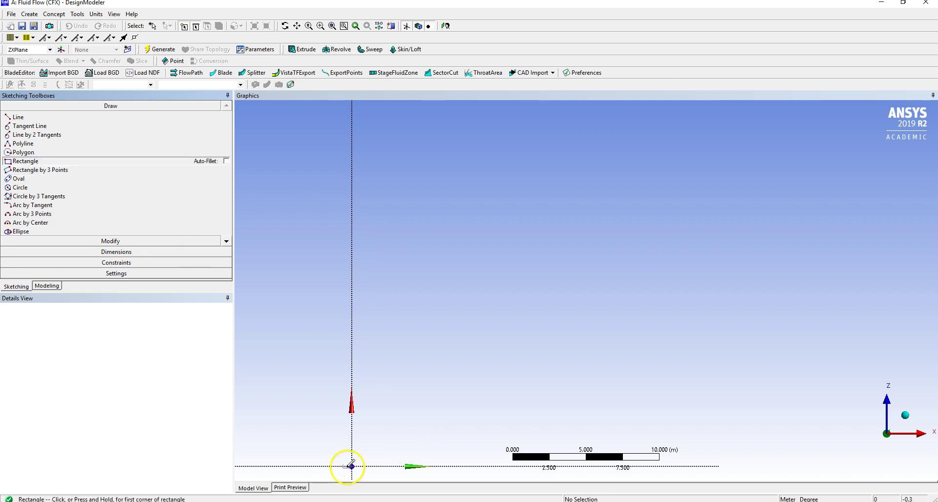
{"action": "left_click", "coordinate": [352, 466]}
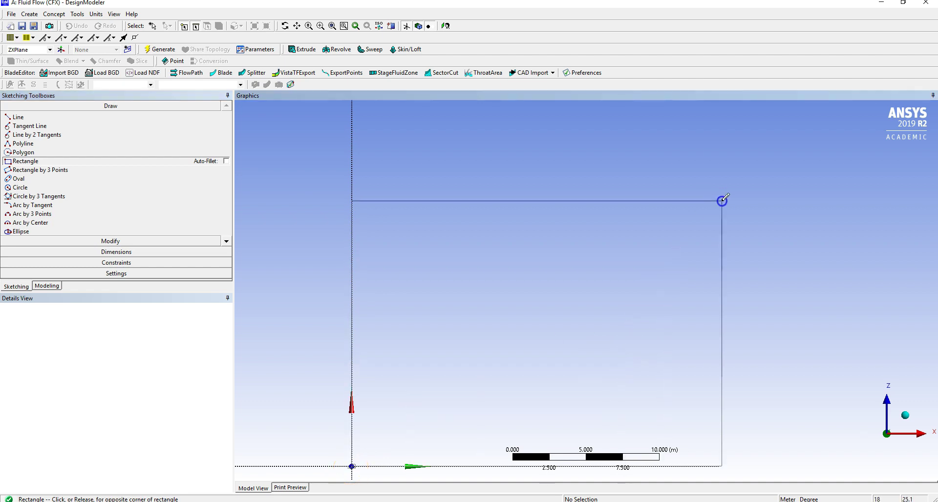
{"action": "left_click", "coordinate": [675, 239]}
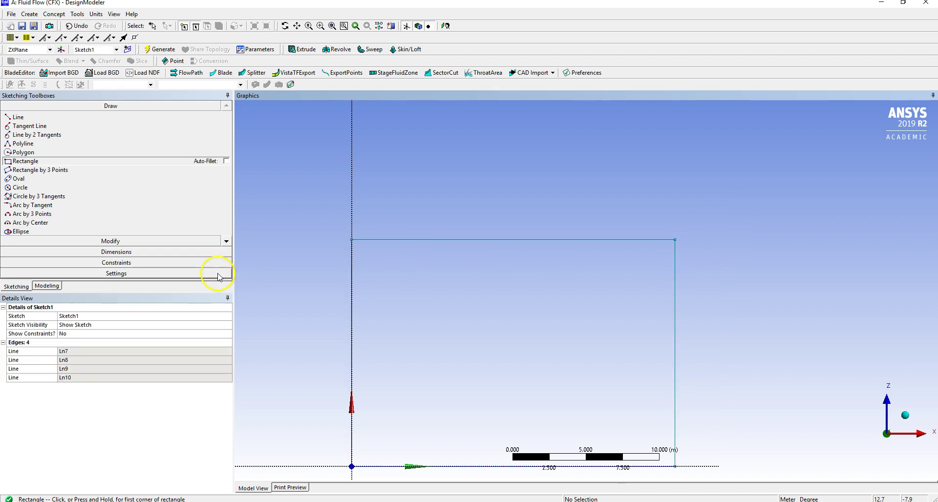
Dimension the width and height of the large rectangle
{"action": "left_click", "coordinate": [210, 255]}
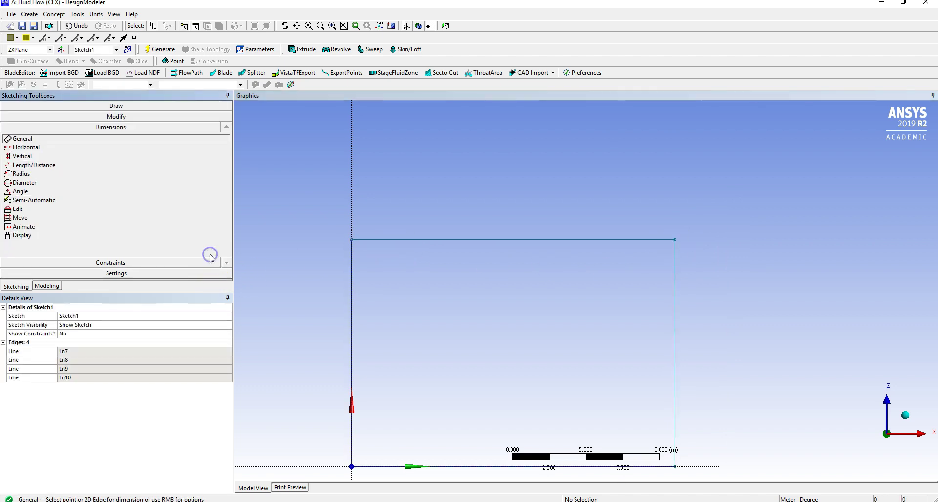
{"action": "left_click", "coordinate": [428, 243]}
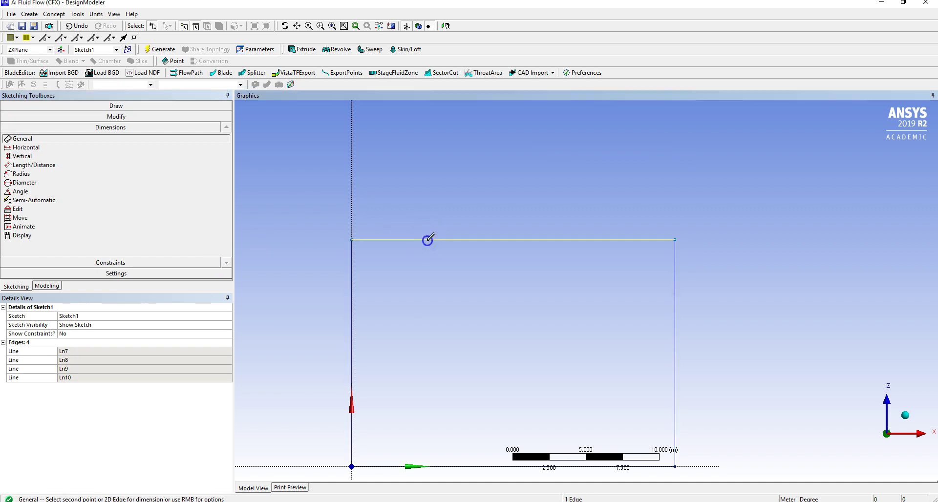
{"action": "left_click", "coordinate": [466, 210]}
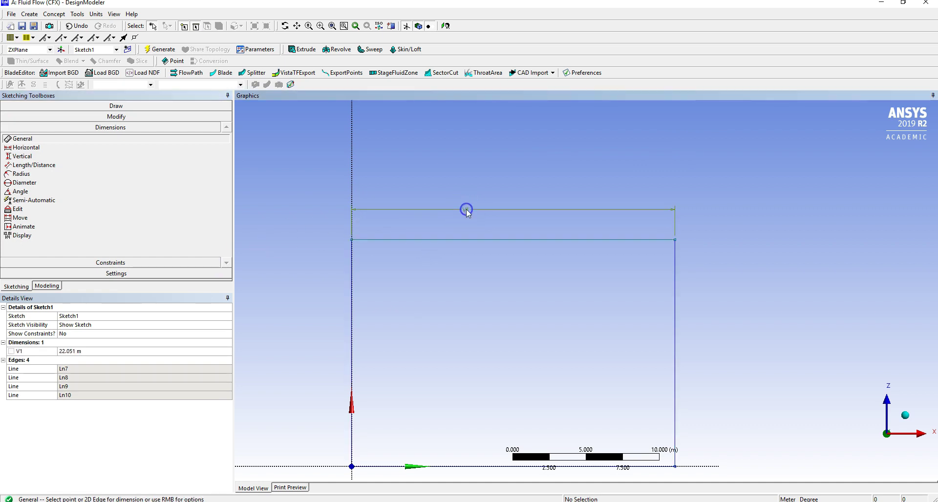
{"action": "left_click", "coordinate": [675, 318]}
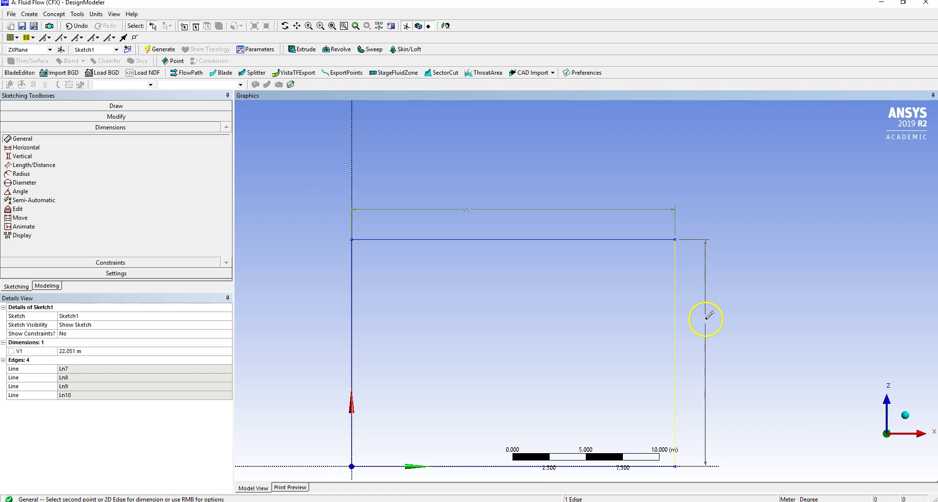
{"action": "left_click", "coordinate": [708, 318]}
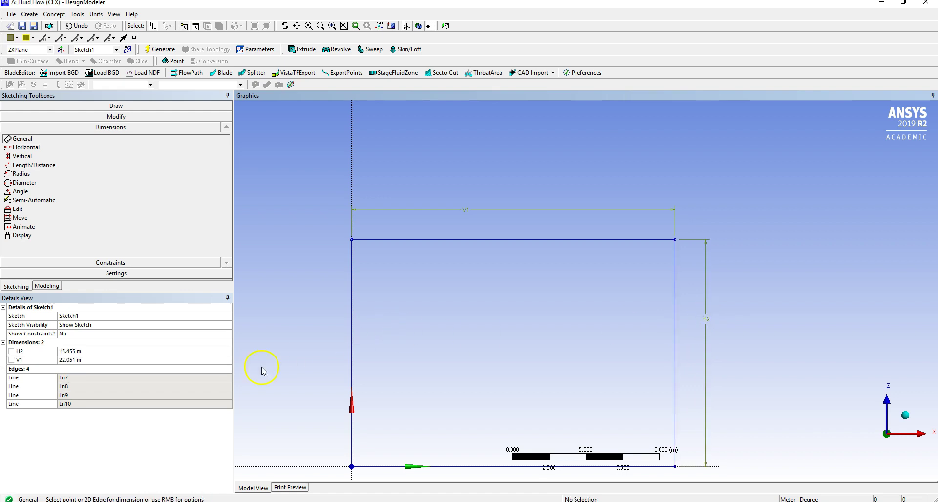
Set the large rectangle's width to 20 m and its height to 10 m
{"action": "left_click", "coordinate": [161, 360]}
{"action": "type", "text": "20"}
{"action": "key", "text": "Return"}
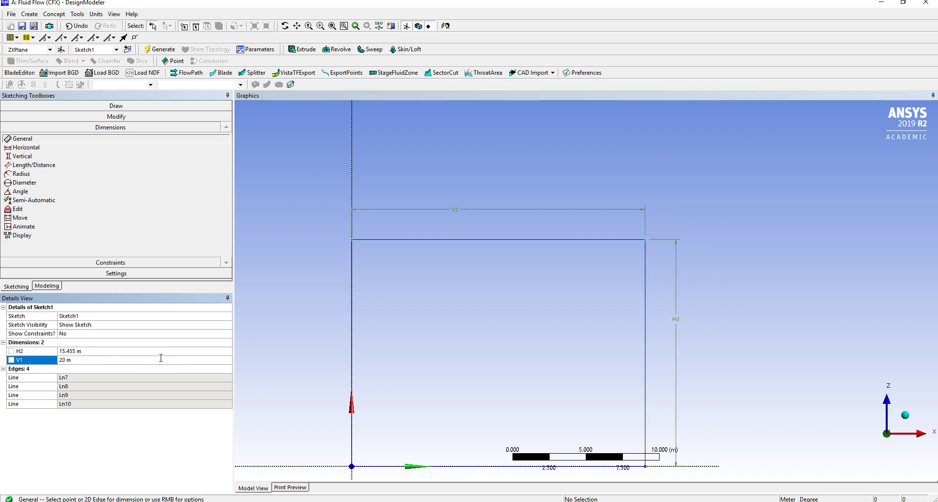
{"action": "left_click", "coordinate": [164, 351]}
{"action": "type", "text": "10"}
{"action": "key", "text": "Return"}
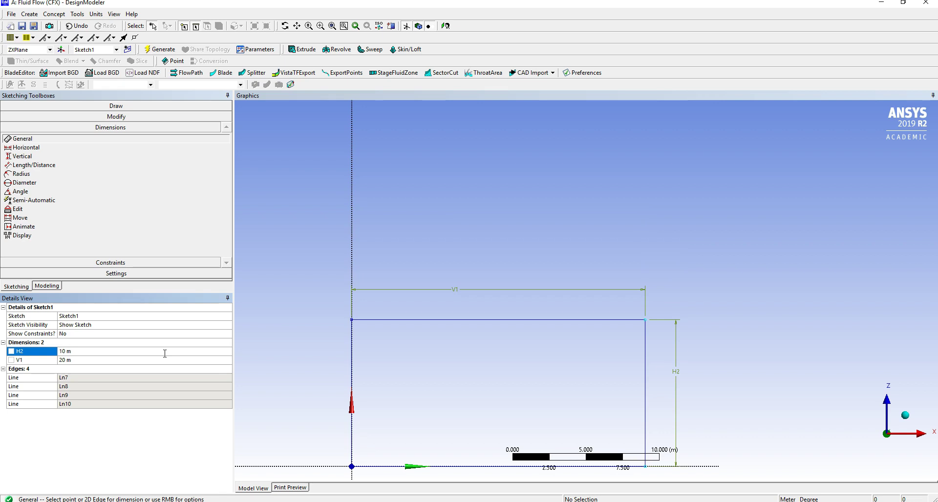
Sketch a narrow upright rectangle about 0.36 m wide and 1.8 m high on the large rectangle's base edge, near its middle
{"action": "scroll", "coordinate": [471, 275], "scroll_direction": "down", "scroll_amount": 3}
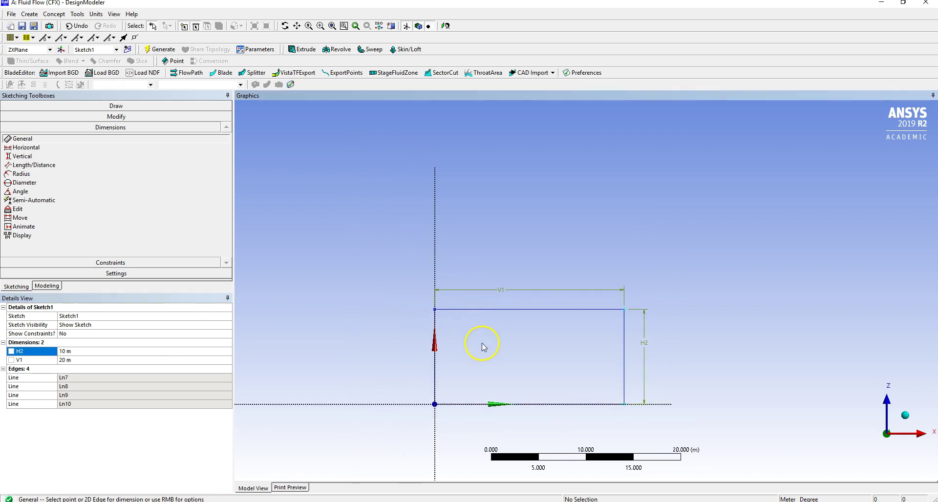
{"action": "right_click_drag", "start_coordinate": [483, 345], "coordinate": [577, 417]}
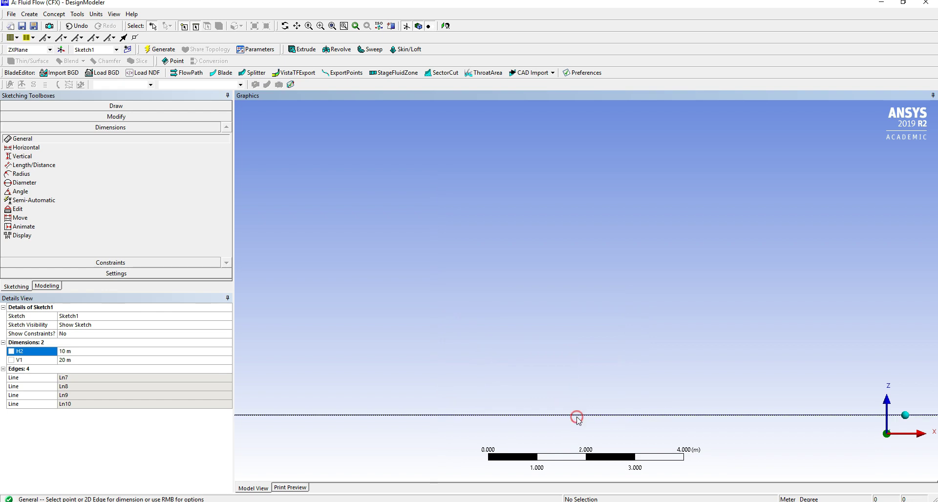
{"action": "scroll", "coordinate": [577, 419], "scroll_direction": "down", "scroll_amount": 3}
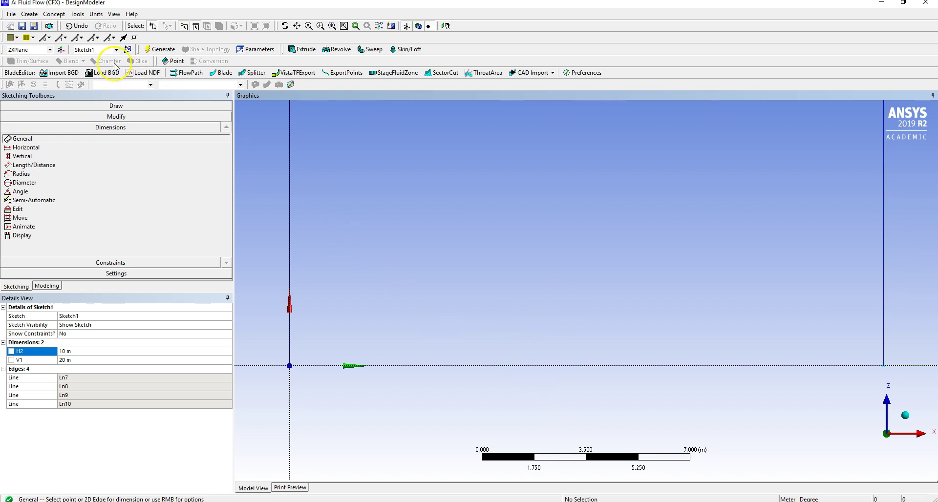
{"action": "left_click", "coordinate": [122, 106]}
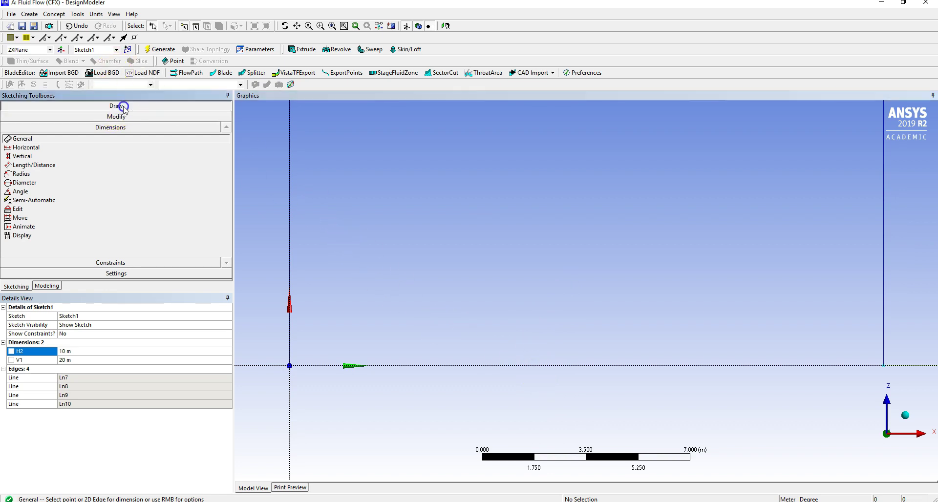
{"action": "left_click", "coordinate": [86, 161]}
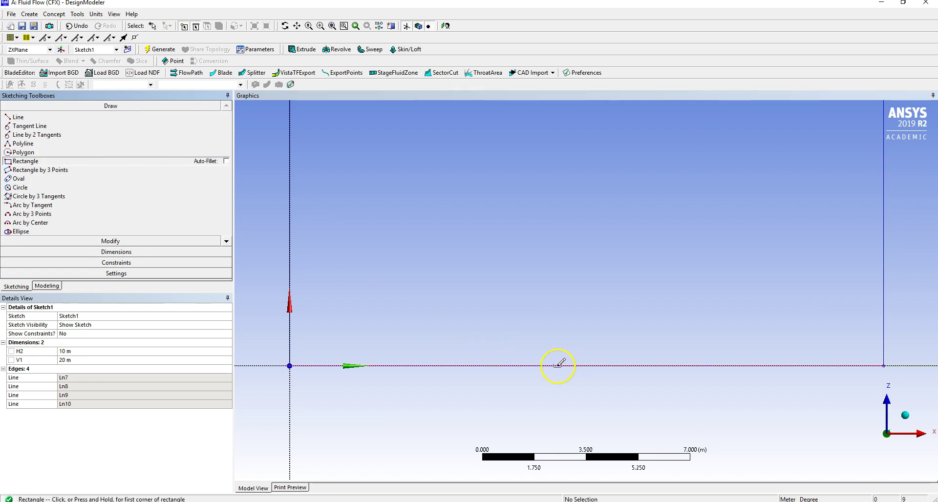
{"action": "left_click", "coordinate": [558, 365]}
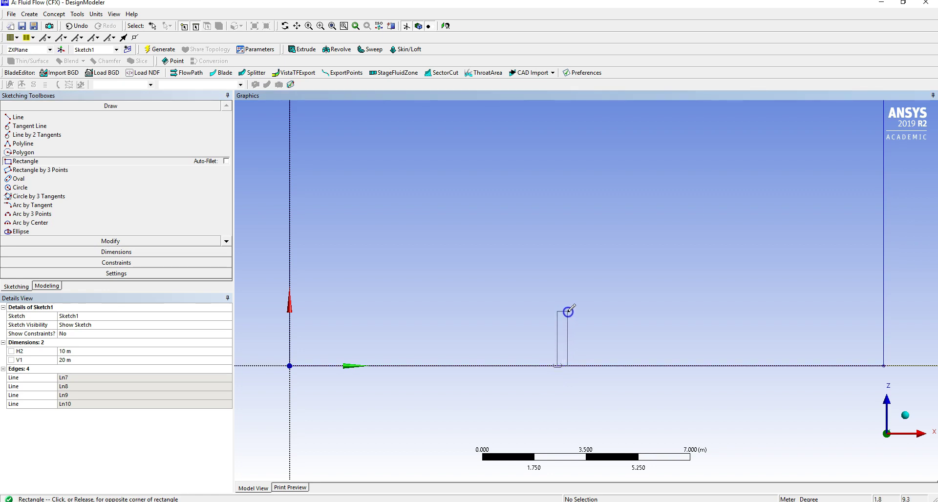
{"action": "left_click", "coordinate": [568, 312]}
{"action": "left_click", "coordinate": [562, 311]}
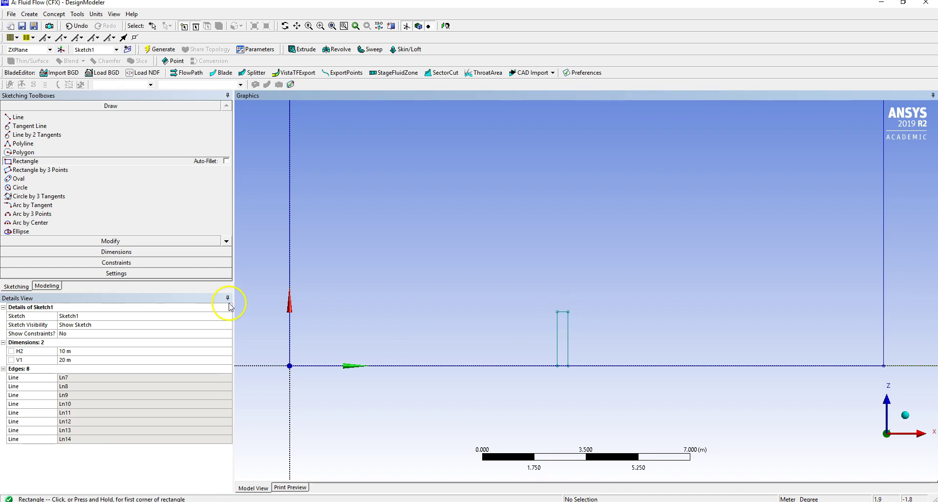
Dimension the height and width of the narrow upright rectangle
{"action": "left_click", "coordinate": [155, 252]}
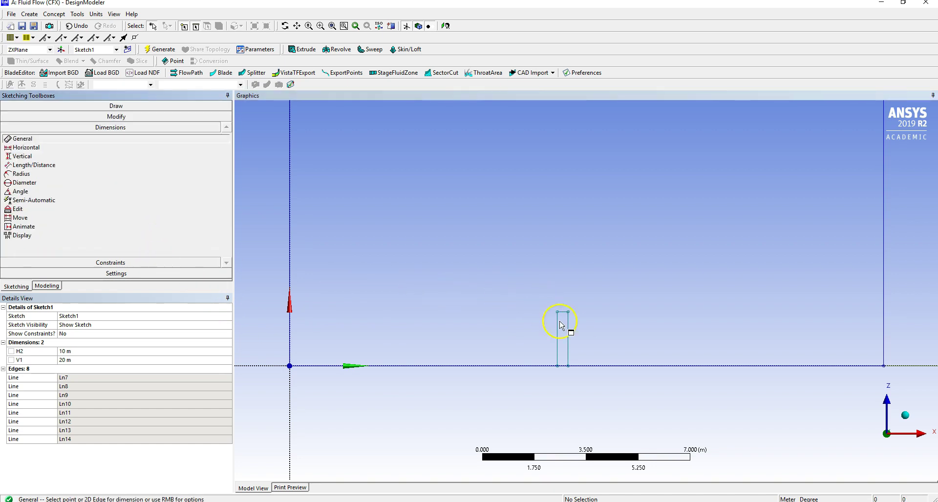
{"action": "left_click", "coordinate": [557, 345]}
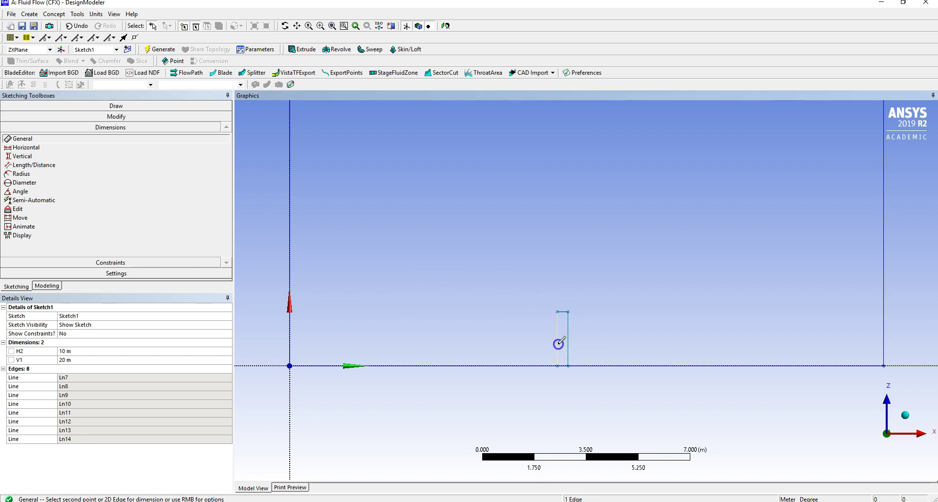
{"action": "left_click", "coordinate": [537, 340]}
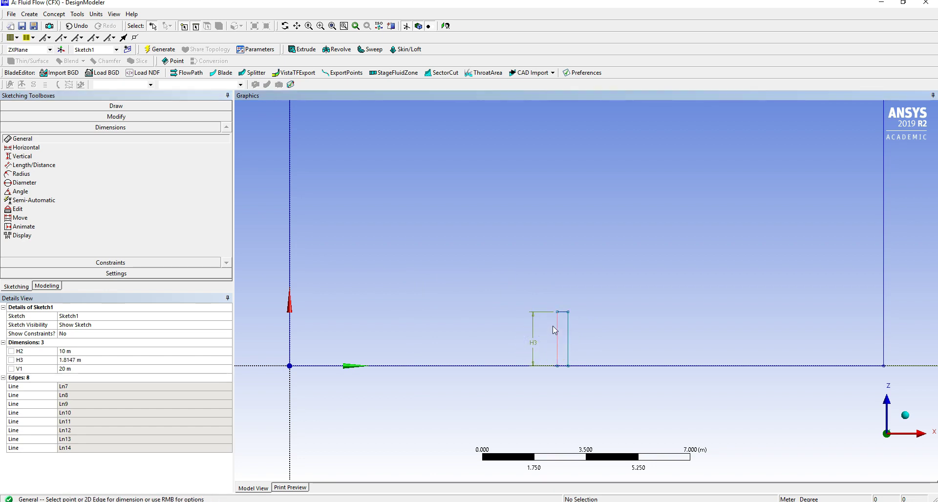
{"action": "left_click", "coordinate": [566, 311]}
Set the narrow upright rectangle's width to 0.03 m and its height to 2.5 m
{"action": "left_click", "coordinate": [116, 378]}
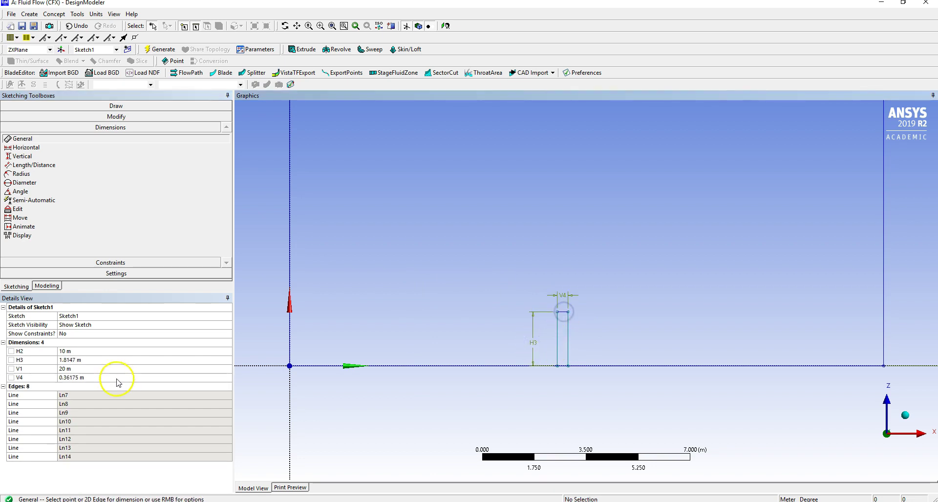
{"action": "type", "text": "0"}
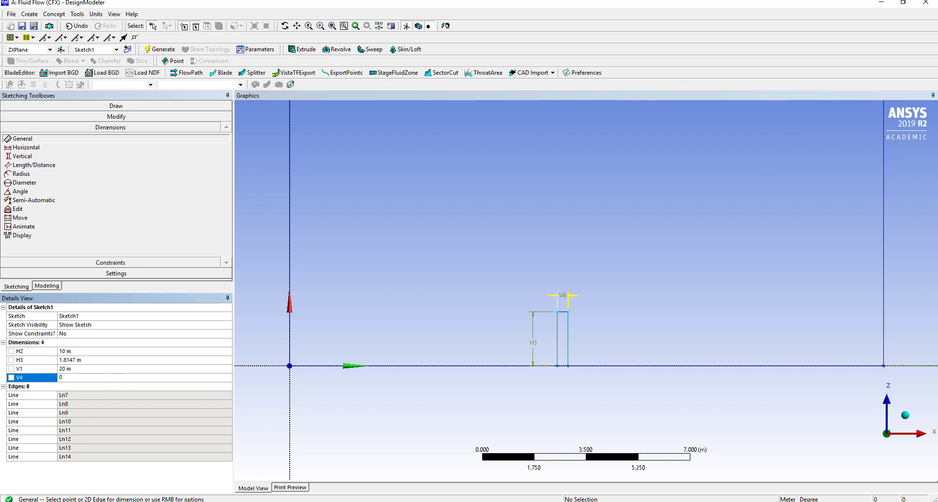
{"action": "key", "text": "Return"}
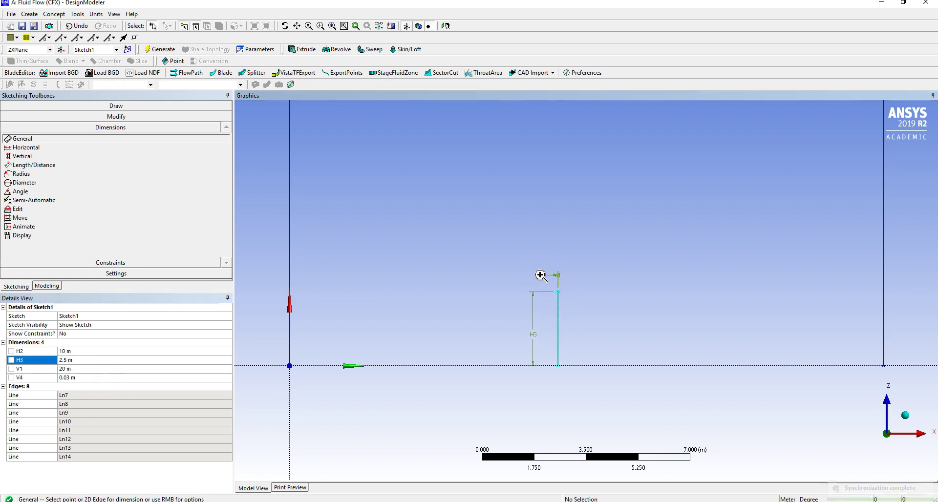
Sketch a horizontal rectangle about 0.54 m long and 0.07 m high on the upright rectangle's top edge, extending right from its top-left corner
{"action": "left_click_drag", "start_coordinate": [540, 275], "coordinate": [623, 297]}
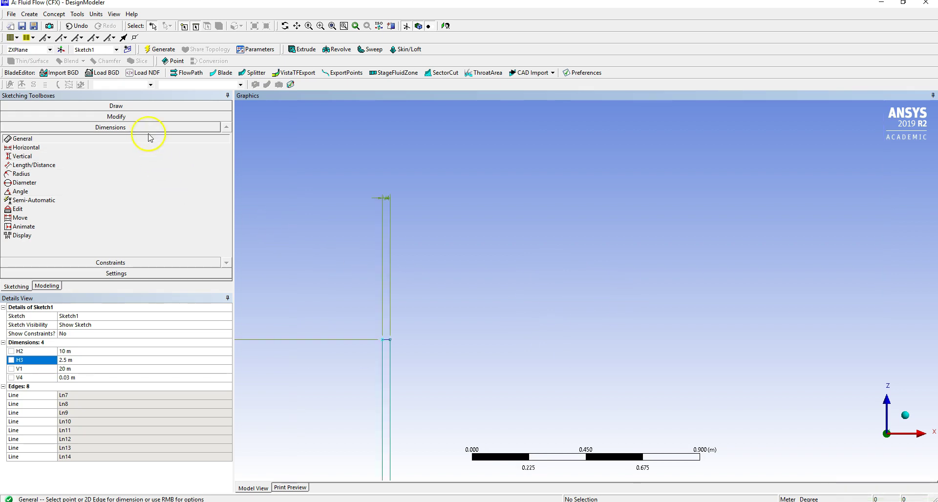
{"action": "left_click", "coordinate": [141, 108]}
{"action": "left_click", "coordinate": [91, 161]}
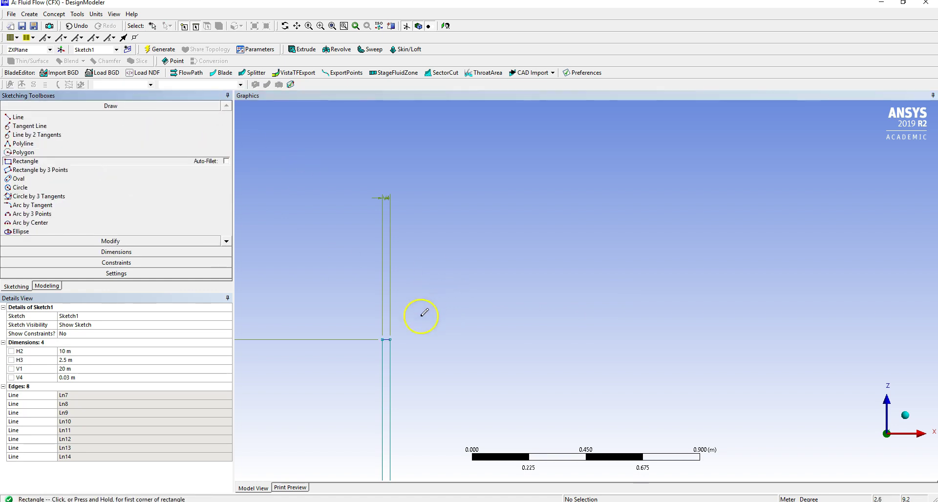
{"action": "left_click", "coordinate": [386, 338]}
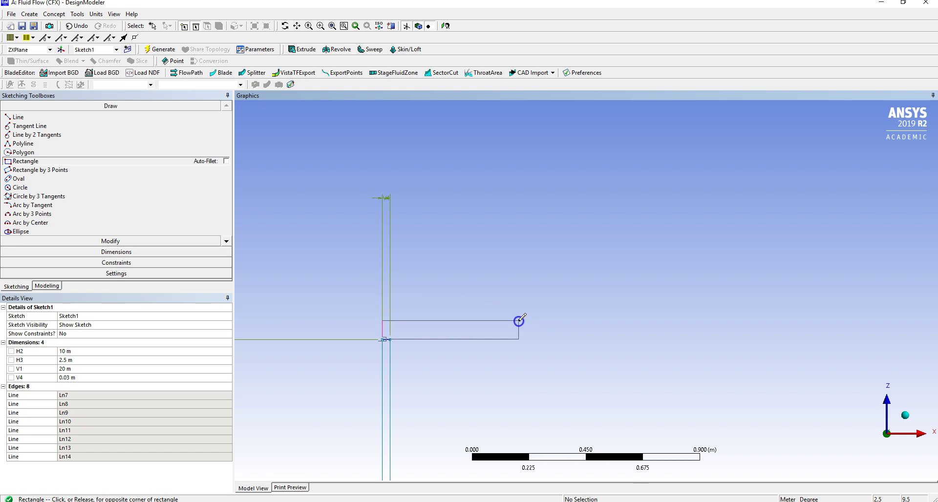
{"action": "left_click", "coordinate": [519, 320]}
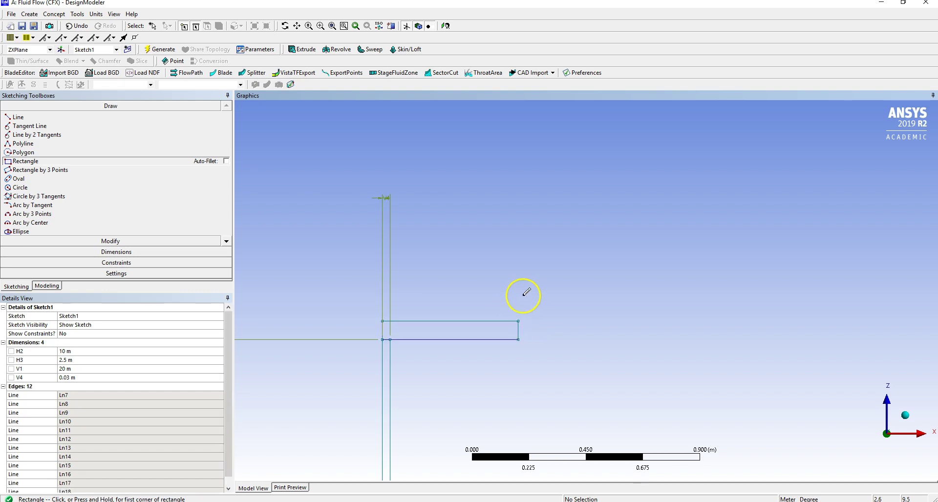
Dimension the length and height of the small horizontal rectangle atop the upright one
{"action": "left_click", "coordinate": [121, 252]}
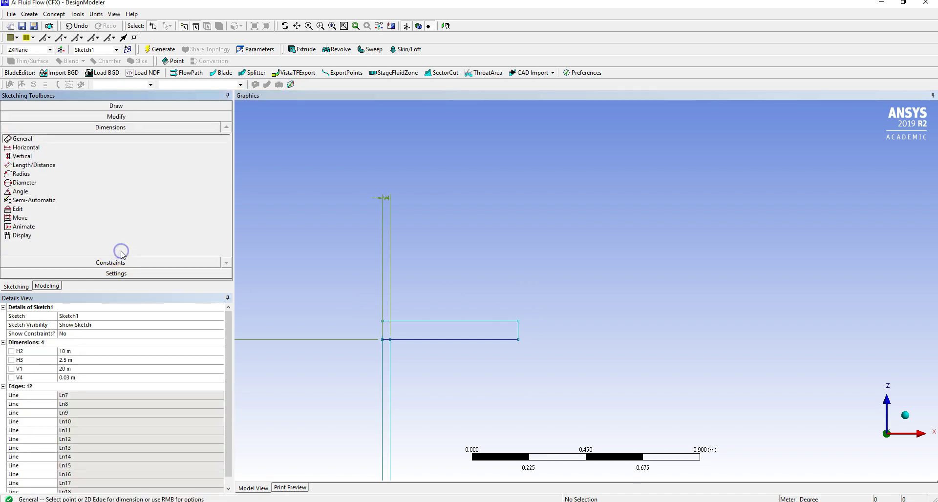
{"action": "left_click", "coordinate": [447, 321]}
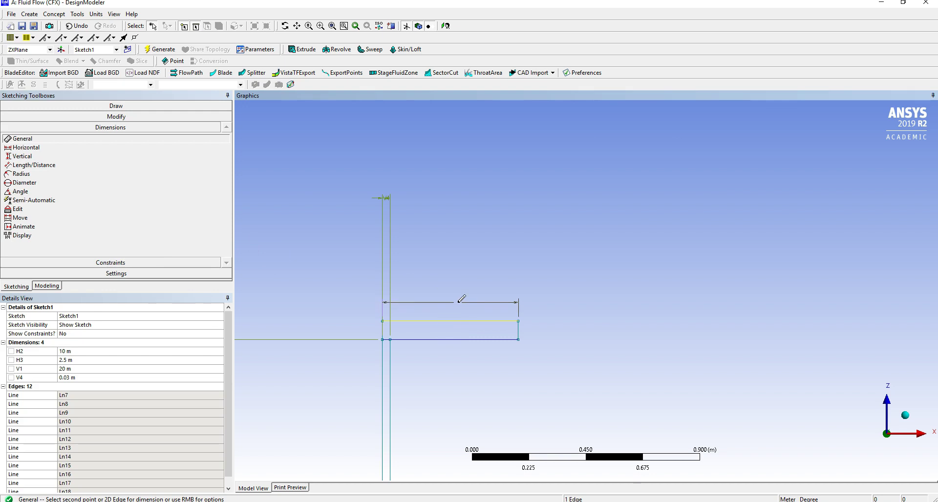
{"action": "left_click", "coordinate": [461, 299]}
{"action": "left_click", "coordinate": [520, 334]}
{"action": "left_click", "coordinate": [538, 335]}
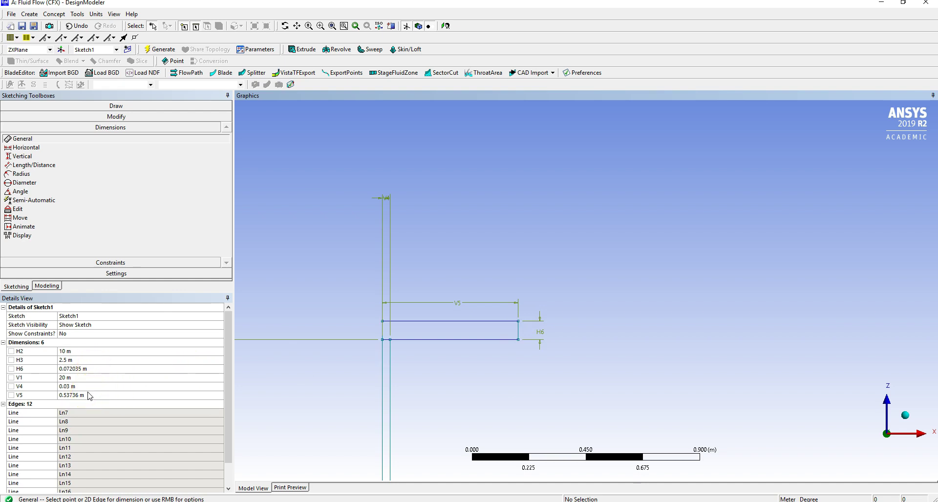
Set the horizontal arm's thickness to 0.03 m and its length to 0.25 m
{"action": "left_click", "coordinate": [86, 369]}
{"action": "type", "text": "0.03"}
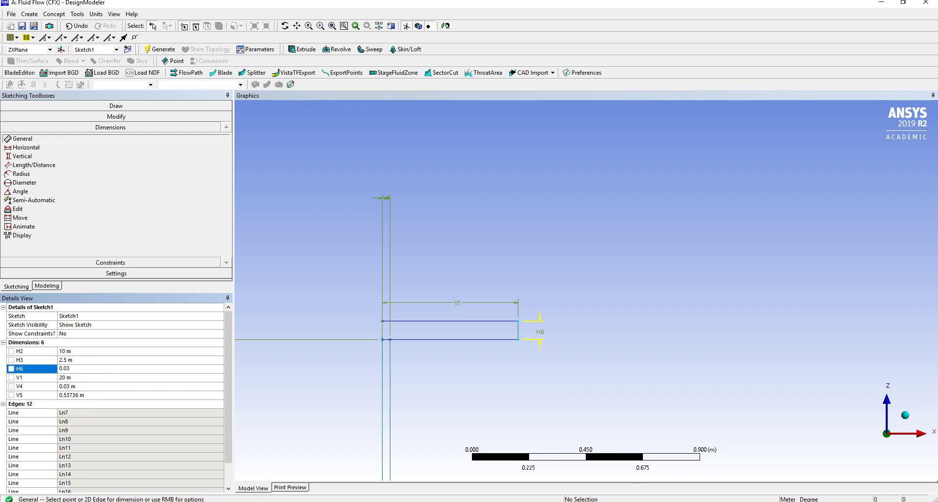
{"action": "key", "text": "Return"}
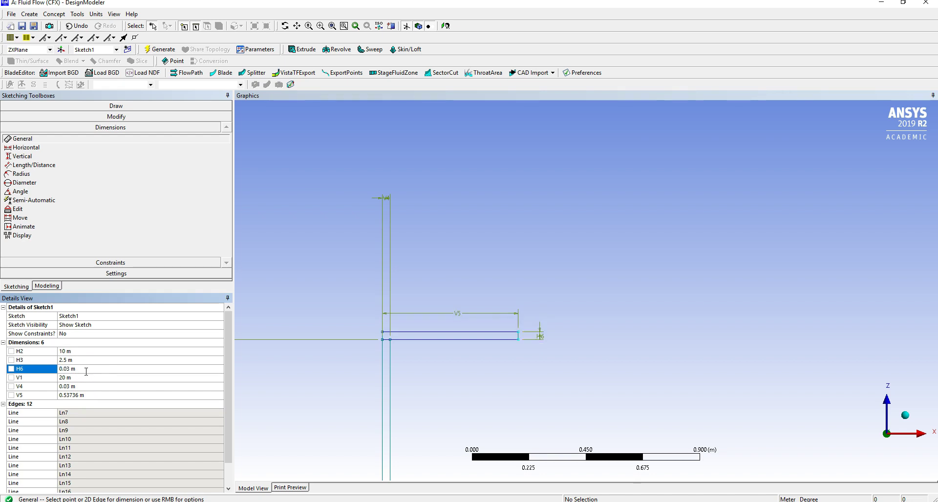
{"action": "left_click", "coordinate": [101, 395]}
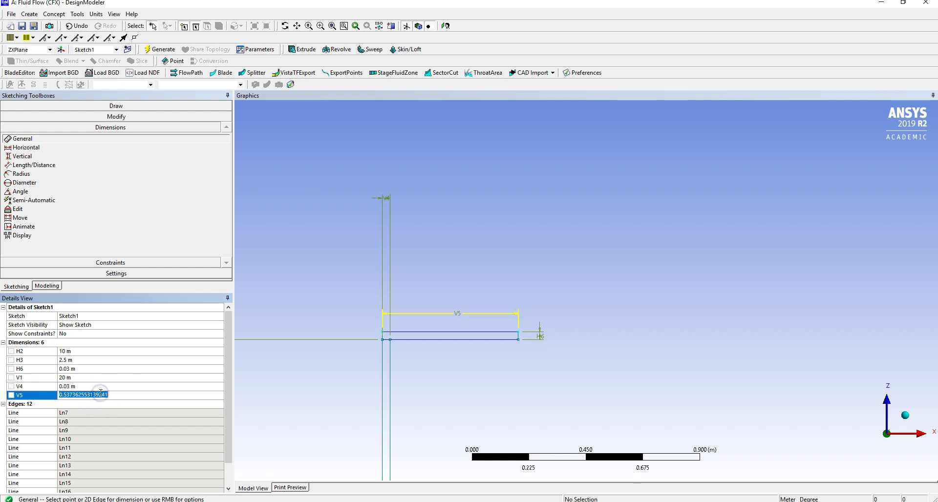
{"action": "type", "text": "0"}
{"action": "key", "text": "Return"}
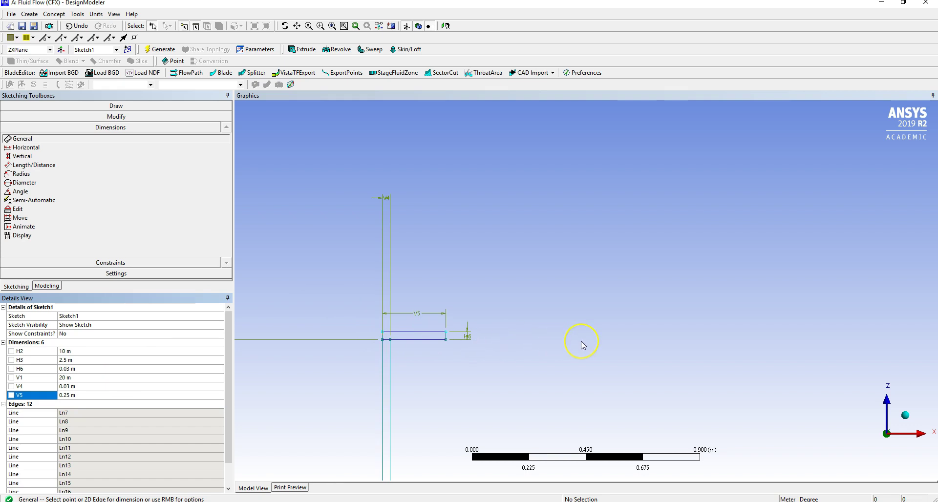
Make the horizontal arm's length a design parameter named Roof_W
{"action": "scroll", "coordinate": [582, 345], "scroll_direction": "down", "scroll_amount": 1}
{"action": "scroll", "coordinate": [581, 342], "scroll_direction": "down", "scroll_amount": 5}
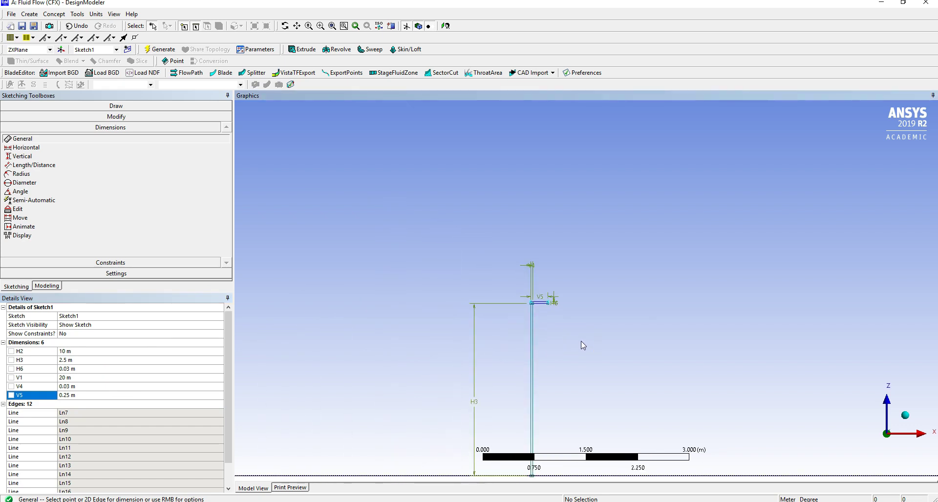
{"action": "scroll", "coordinate": [582, 342], "scroll_direction": "down", "scroll_amount": 1}
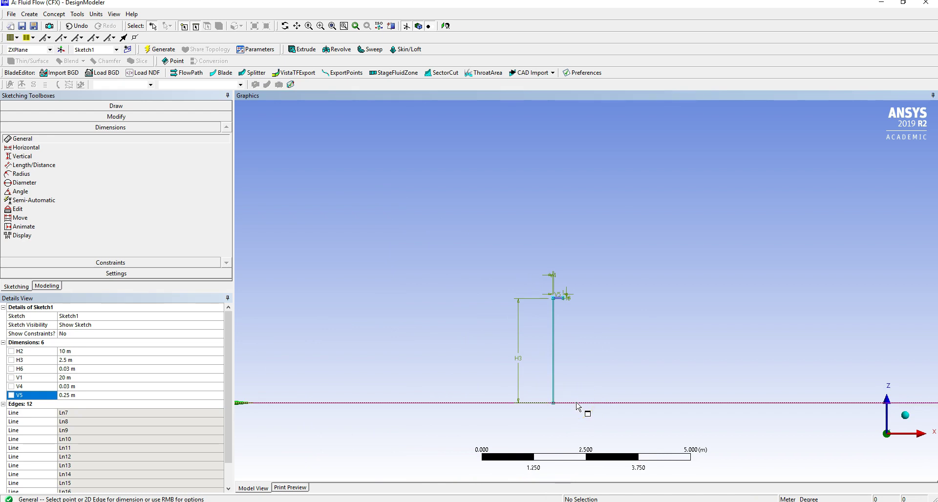
{"action": "left_click", "coordinate": [11, 396]}
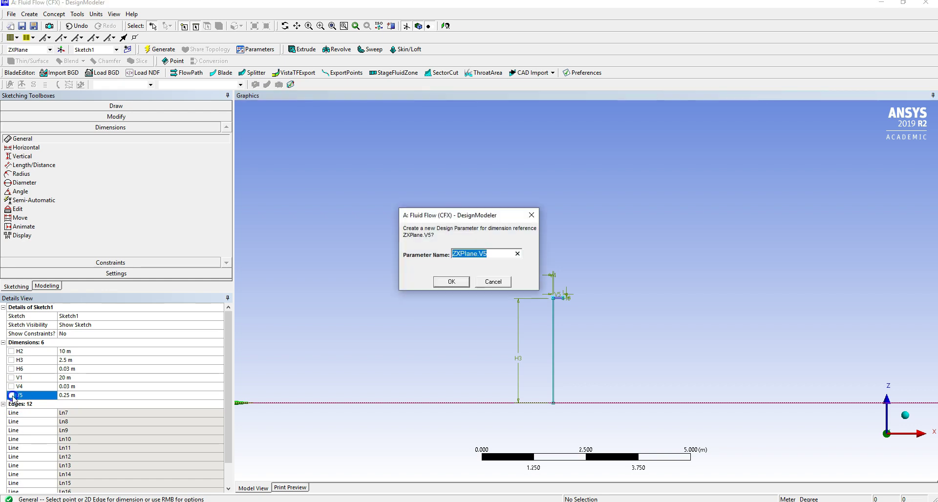
{"action": "type", "text": "Roof_W"}
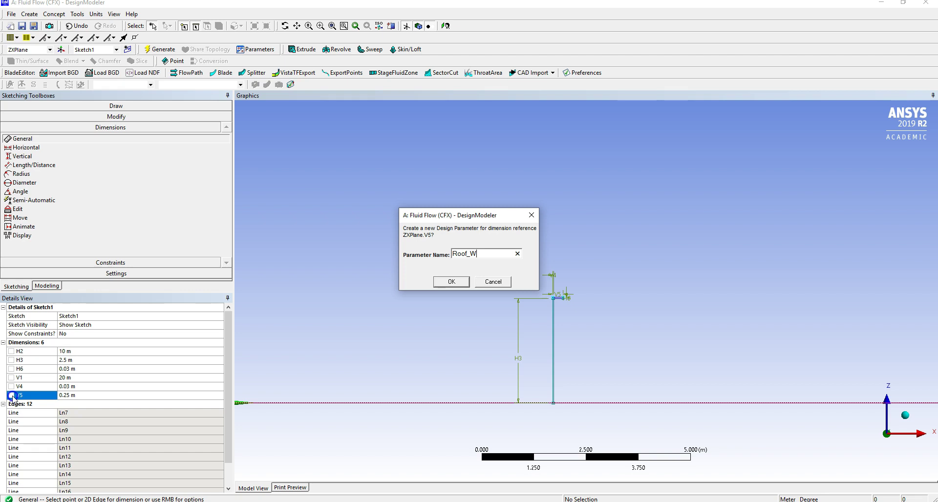
{"action": "left_click", "coordinate": [454, 282]}
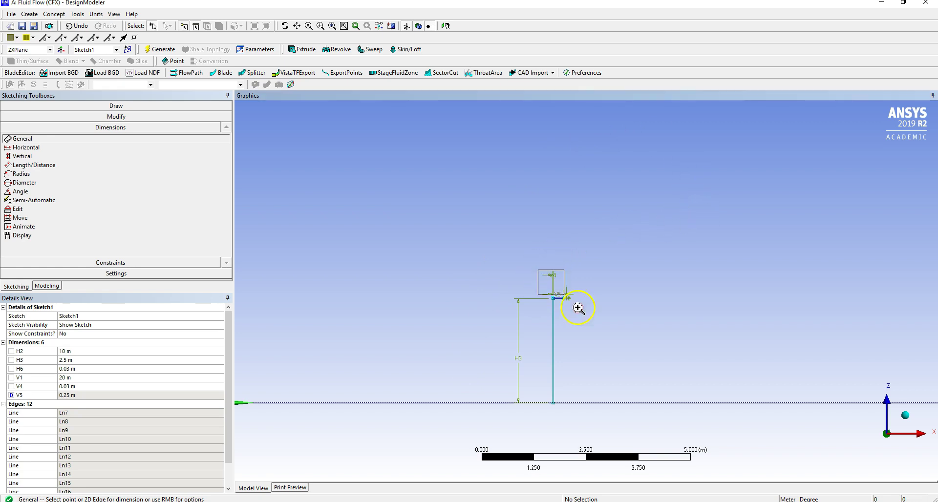
Trim away the shared edge segments between the upright and the horizontal arm so the two rectangles join
{"action": "scroll", "coordinate": [579, 310], "scroll_direction": "up", "scroll_amount": 5}
{"action": "scroll", "coordinate": [489, 307], "scroll_direction": "up", "scroll_amount": 3}
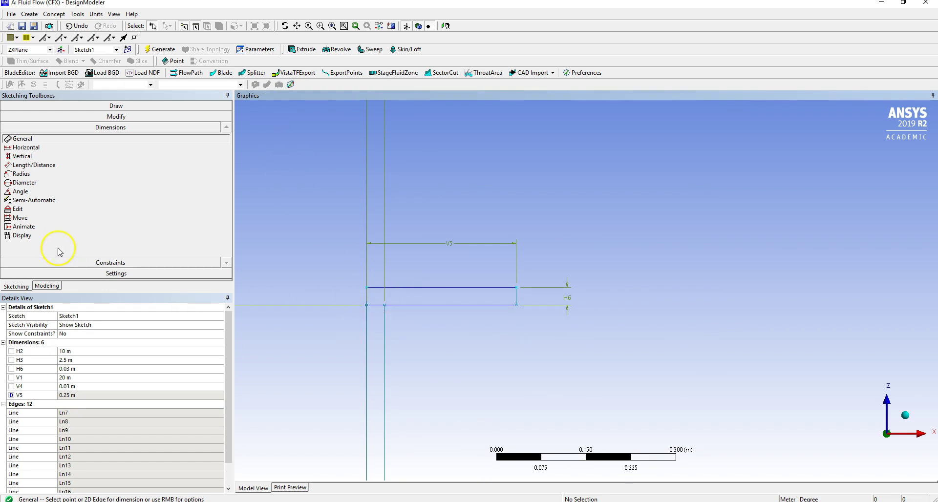
{"action": "left_click", "coordinate": [117, 116]}
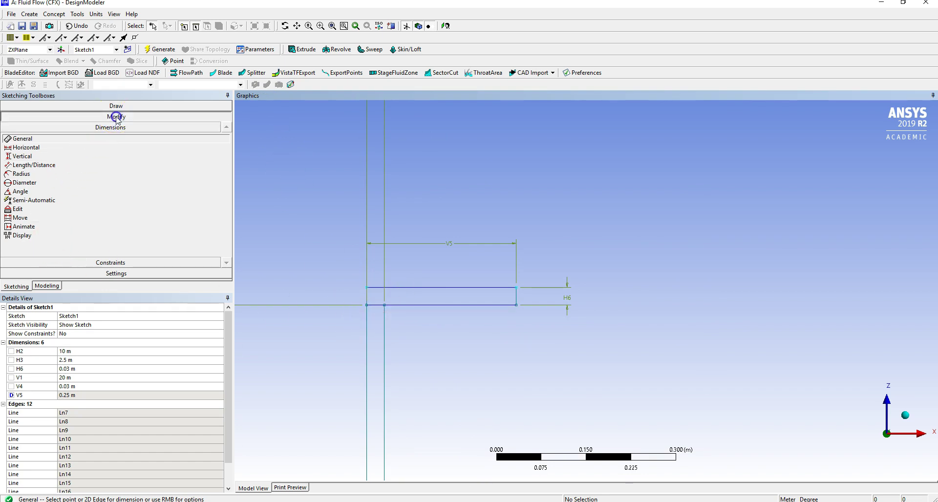
{"action": "left_click", "coordinate": [81, 155]}
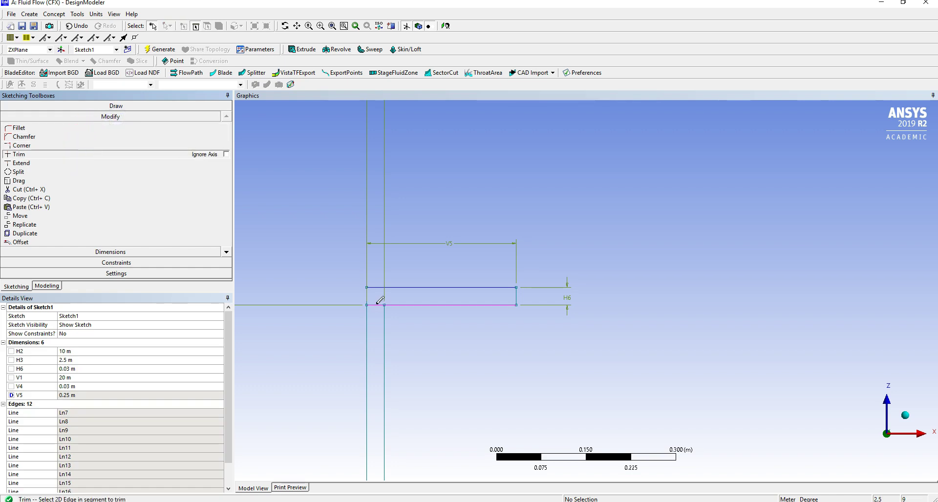
{"action": "left_click", "coordinate": [380, 301]}
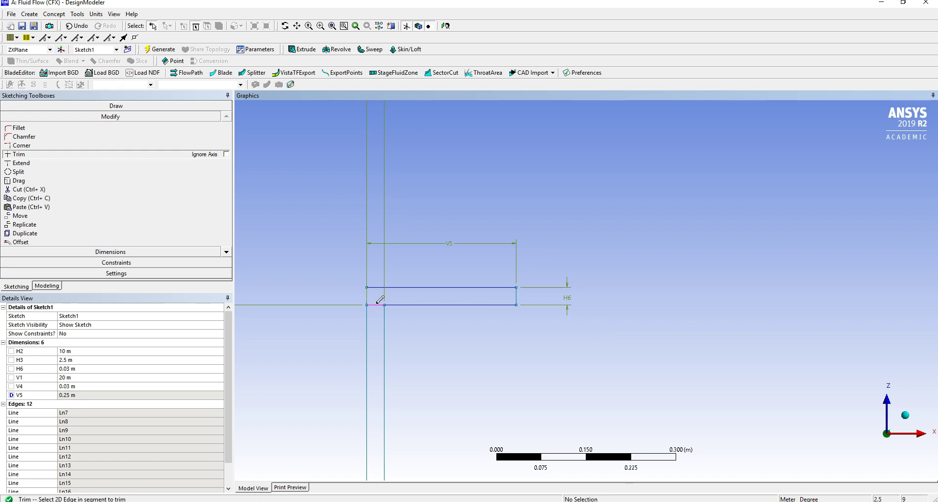
{"action": "left_click", "coordinate": [380, 299]}
Trim the upright's base edge and the domain's bottom edge between the upright's two sides, leaving the base open
{"action": "scroll", "coordinate": [381, 299], "scroll_direction": "down", "scroll_amount": 3}
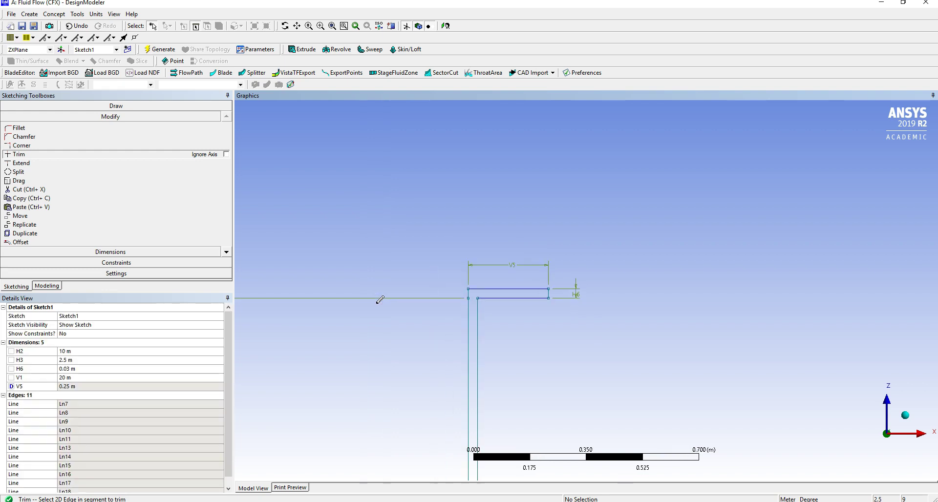
{"action": "scroll", "coordinate": [381, 299], "scroll_direction": "down", "scroll_amount": 5}
{"action": "left_click", "coordinate": [489, 363]}
{"action": "mouse_move", "coordinate": [560, 426]}
{"action": "right_mouse_down"}
{"action": "mouse_move", "coordinate": [605, 463]}
{"action": "mouse_move", "coordinate": [589, 450]}
{"action": "right_mouse_up"}
{"action": "left_click", "coordinate": [456, 268]}
{"action": "left_click", "coordinate": [512, 282]}
{"action": "left_click", "coordinate": [496, 283]}
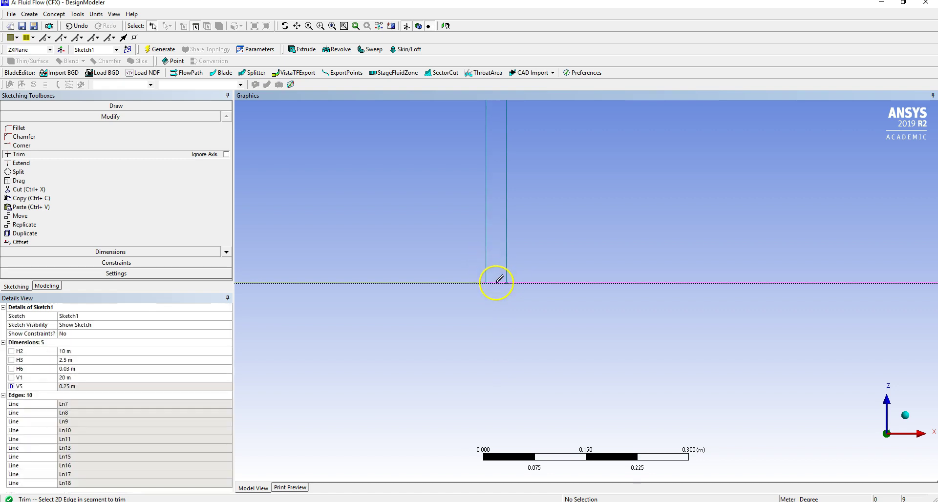
{"action": "key", "text": "ctrl+z"}
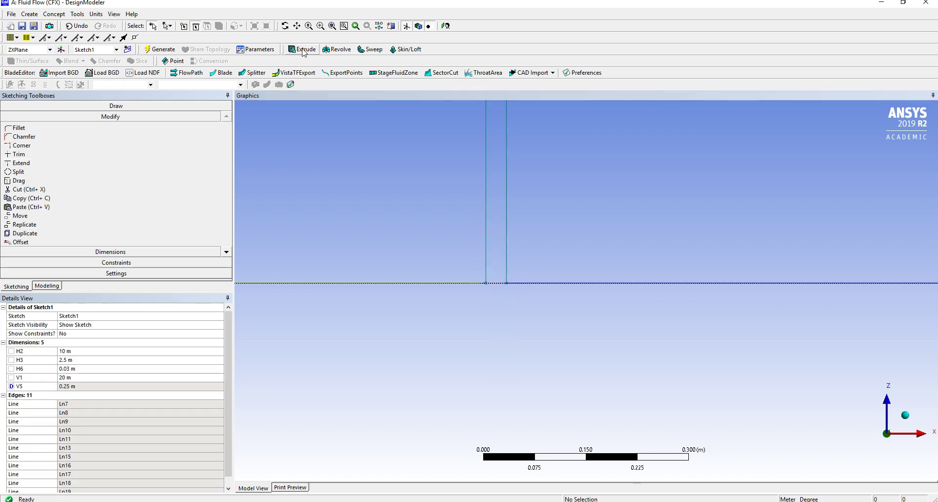
Extrude Sketch1 by 1 m as added material in the normal direction and generate the body
{"action": "left_click", "coordinate": [303, 50]}
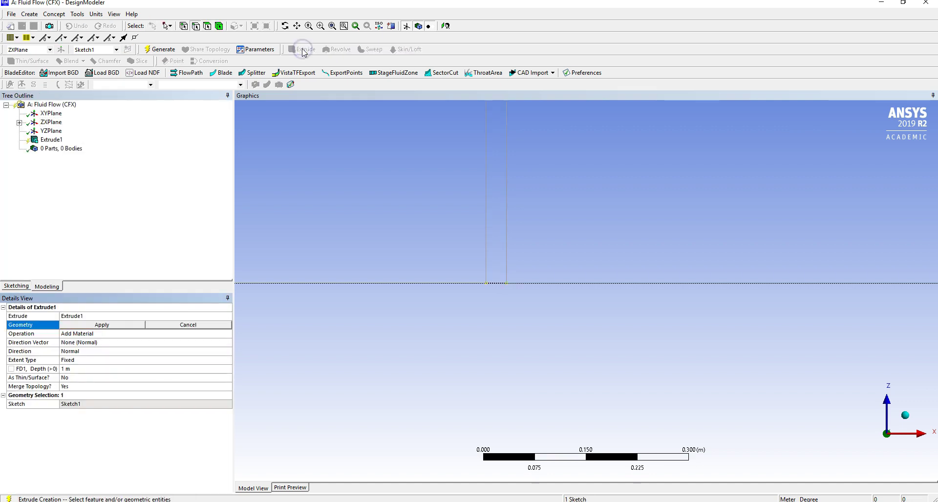
{"action": "left_click", "coordinate": [137, 325]}
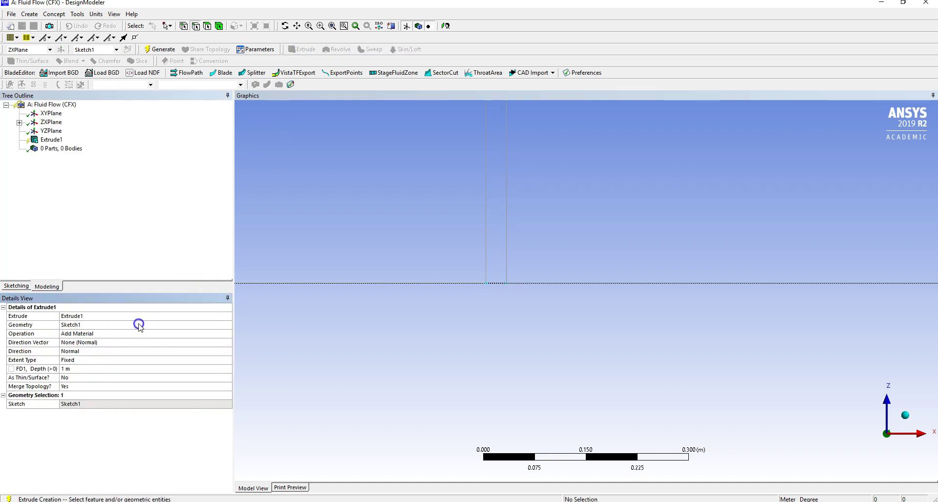
{"action": "left_click", "coordinate": [155, 50]}
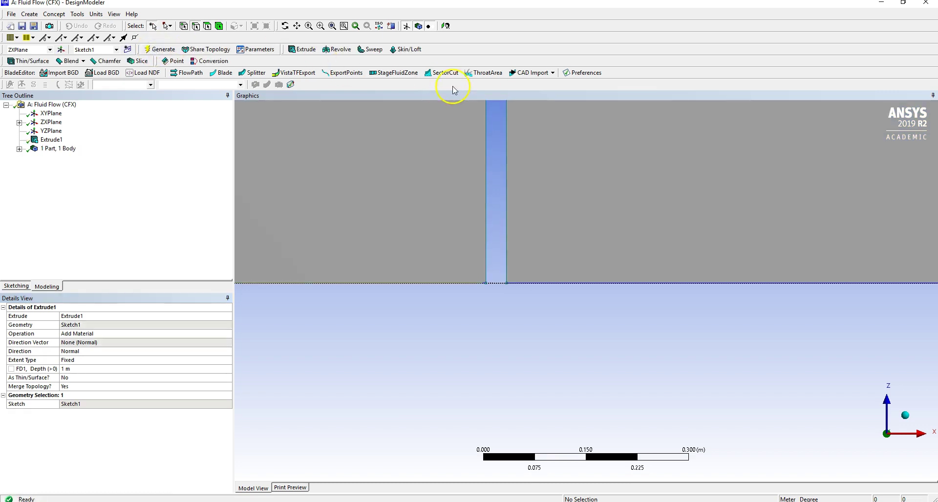
Sketch a rectangle about 1.38 m by 1 m on the XY plane, starting beside the upright and spanning the domain's depth
{"action": "scroll", "coordinate": [562, 211], "scroll_direction": "down", "scroll_amount": 5}
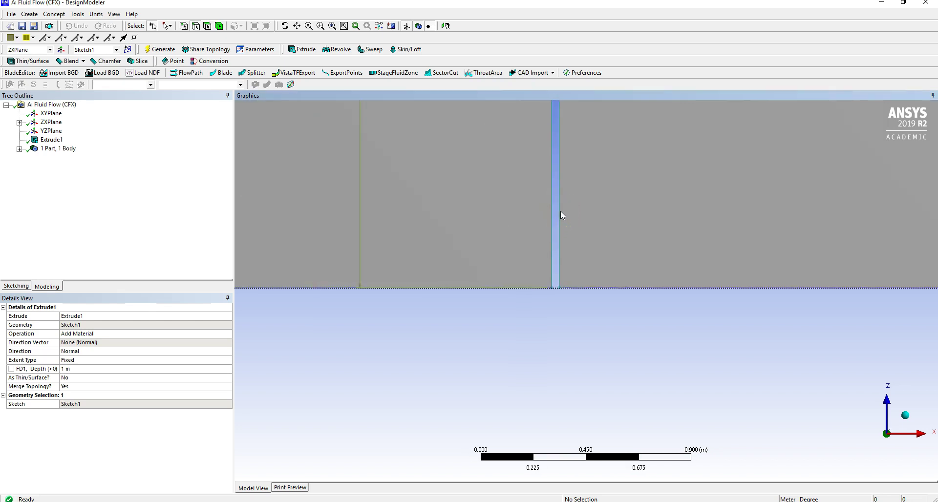
{"action": "scroll", "coordinate": [561, 215], "scroll_direction": "down", "scroll_amount": 5}
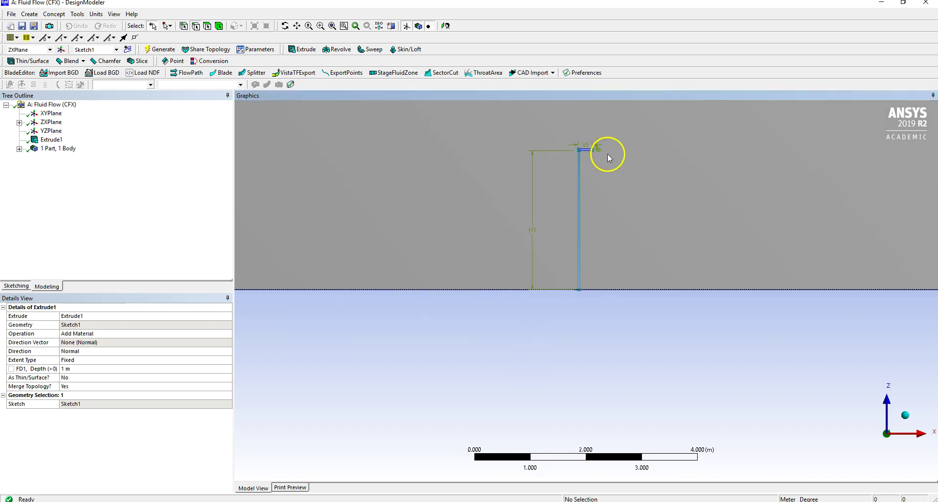
{"action": "scroll", "coordinate": [590, 257], "scroll_direction": "down", "scroll_amount": 2}
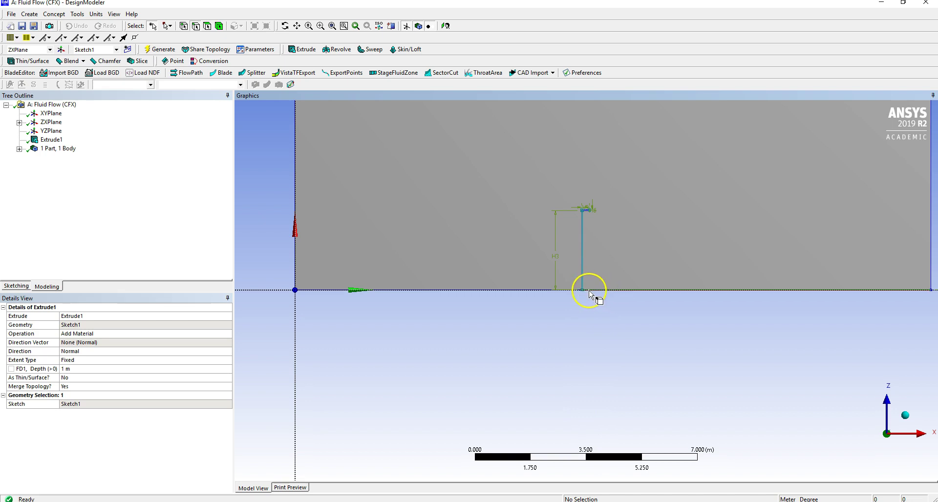
{"action": "left_click", "coordinate": [877, 419]}
{"action": "right_click_drag", "start_coordinate": [572, 281], "coordinate": [711, 338]}
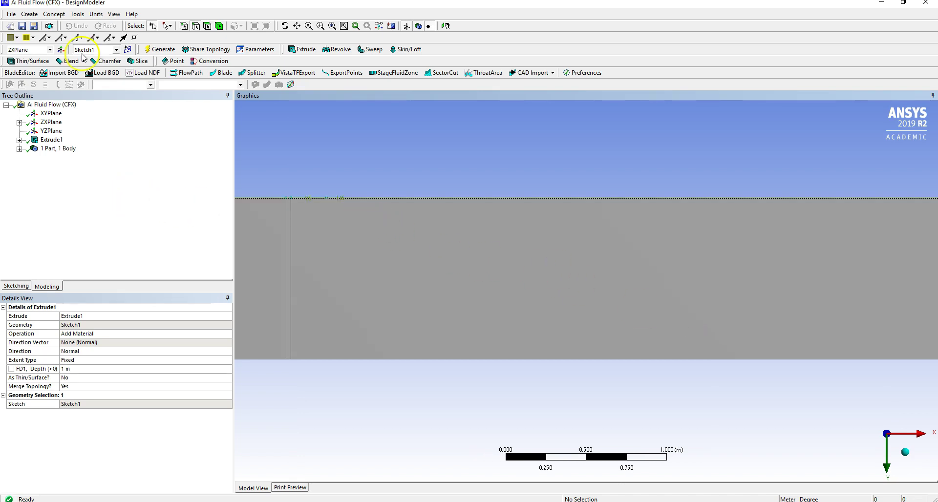
{"action": "left_click", "coordinate": [21, 114]}
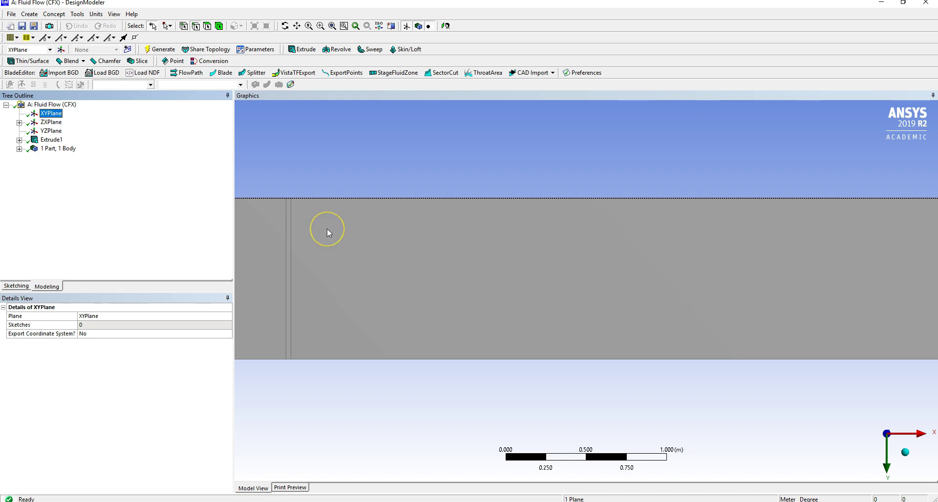
{"action": "left_click", "coordinate": [13, 288]}
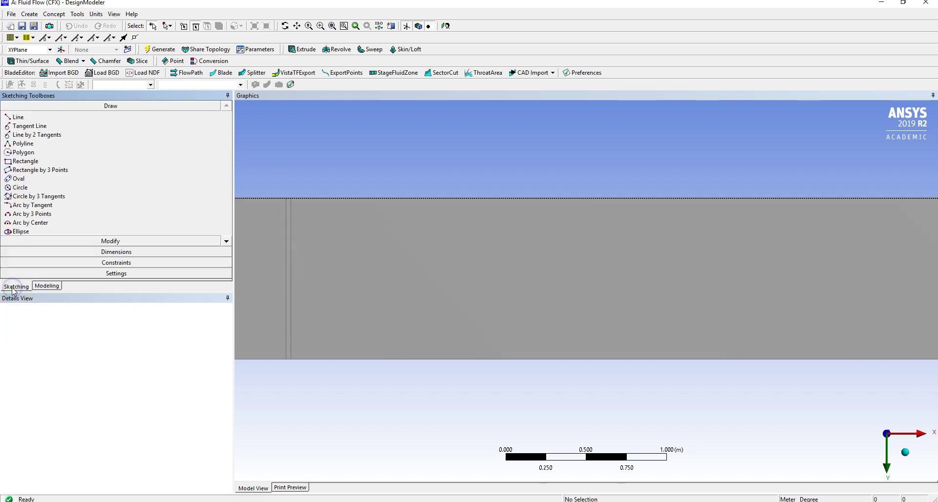
{"action": "middle_click", "coordinate": [329, 170]}
{"action": "middle_click_drag", "start_coordinate": [329, 170], "coordinate": [329, 169]}
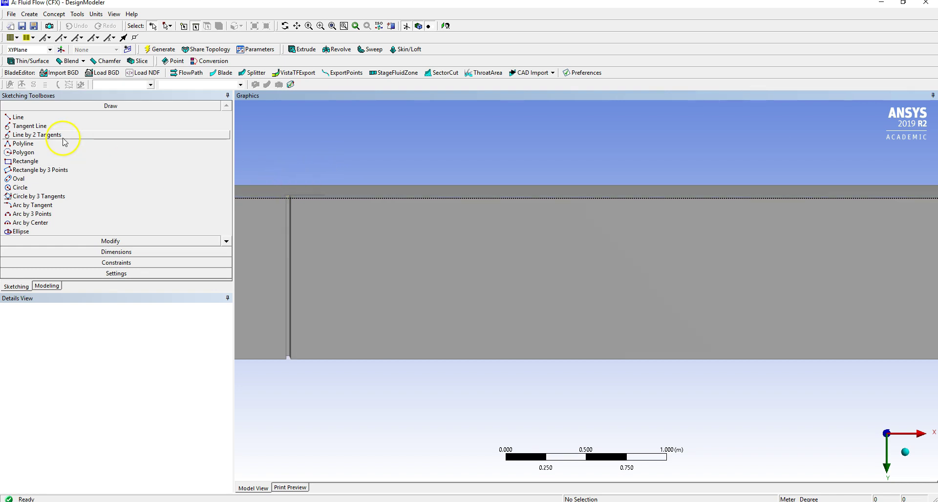
{"action": "left_click", "coordinate": [54, 162]}
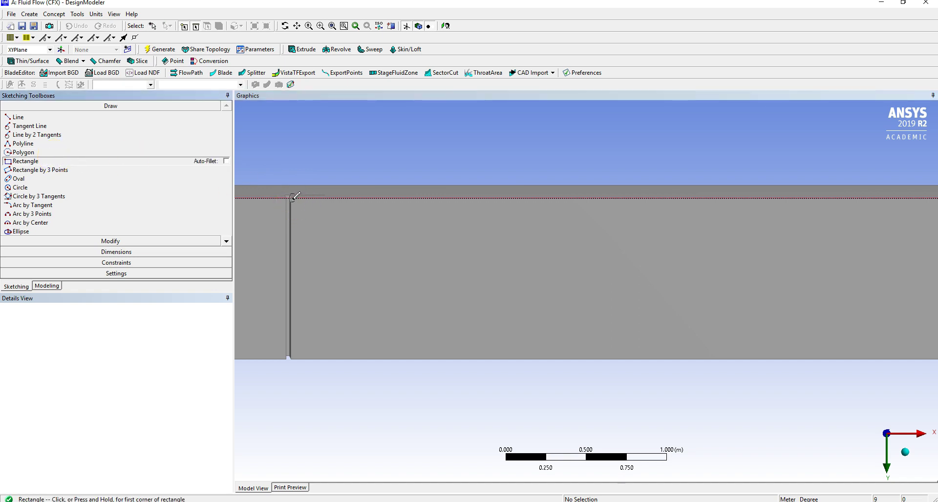
{"action": "left_click_drag", "start_coordinate": [293, 198], "coordinate": [516, 360]}
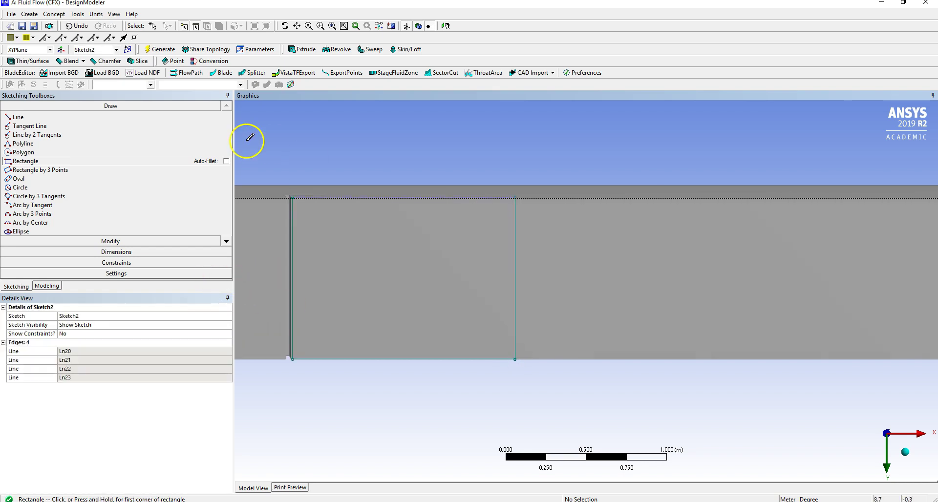
Dimension the length and width of the rectangle on the XY plane
{"action": "left_click", "coordinate": [138, 253]}
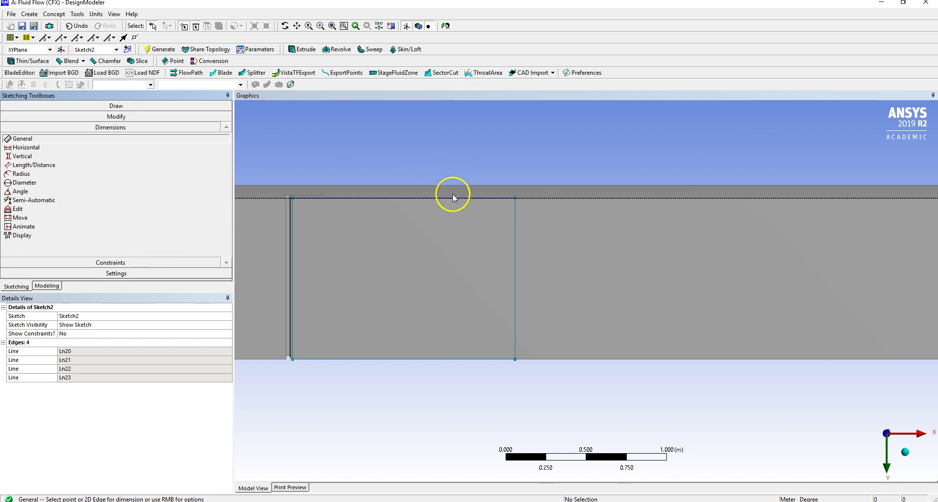
{"action": "left_click", "coordinate": [421, 198]}
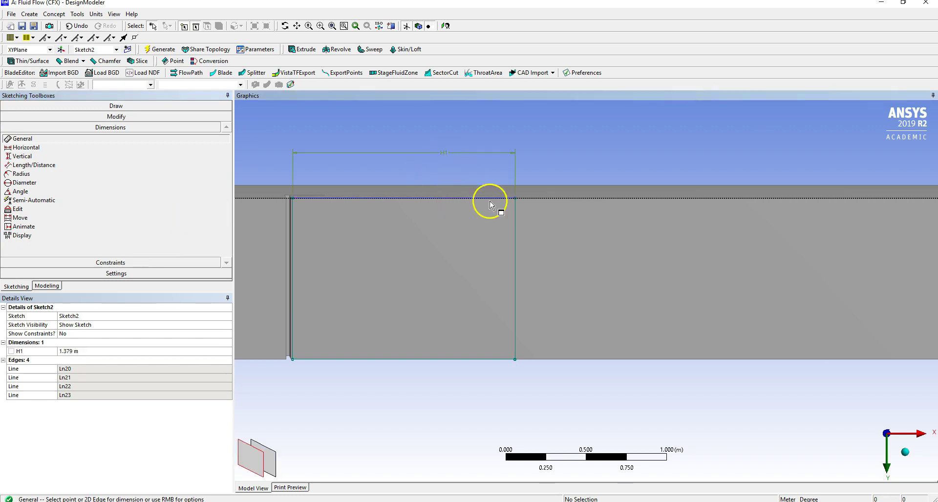
{"action": "left_click", "coordinate": [517, 245]}
{"action": "left_click", "coordinate": [566, 250]}
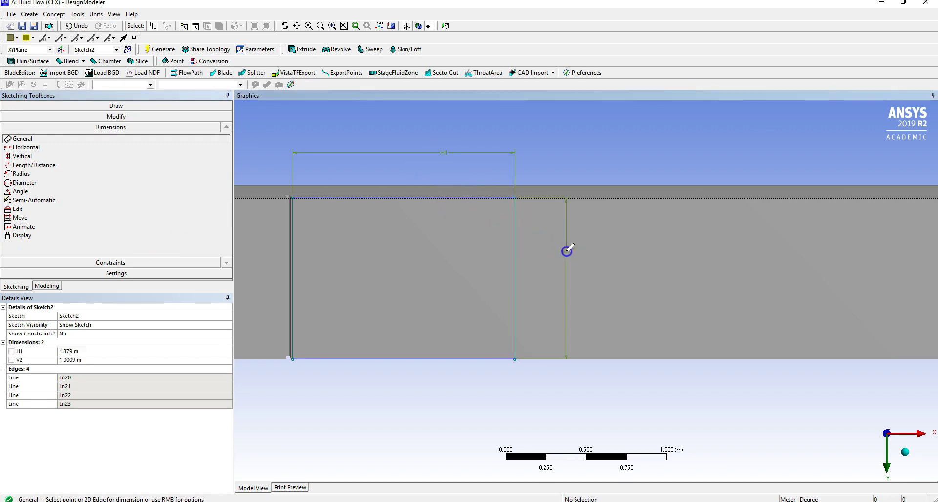
Set the XY plane rectangle's width to 1 m and its length to 1.5 m
{"action": "left_click", "coordinate": [128, 360]}
{"action": "type", "text": "1"}
{"action": "key", "text": "Return"}
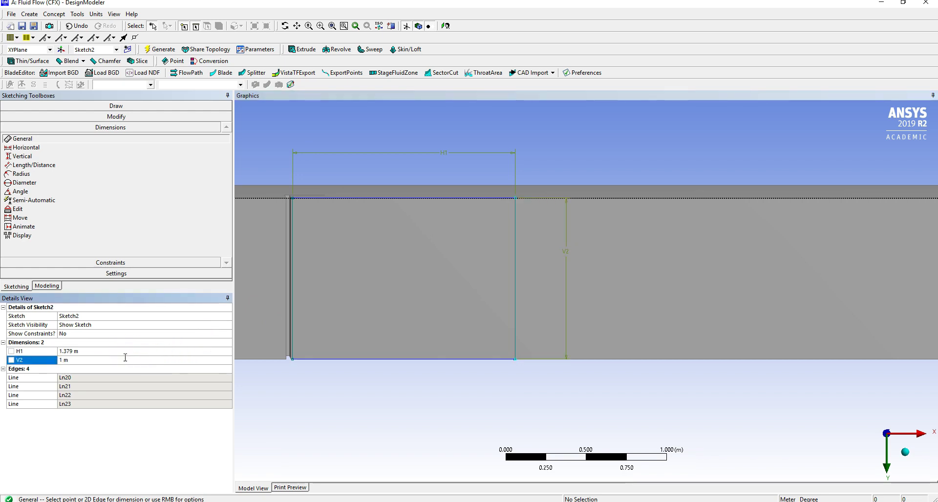
{"action": "left_click", "coordinate": [122, 351]}
{"action": "type", "text": "1.5"}
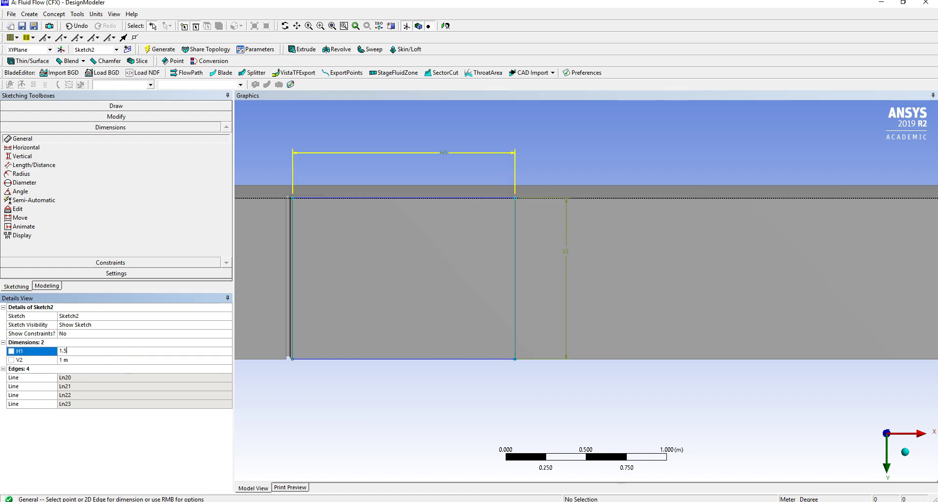
{"action": "key", "text": "Return"}
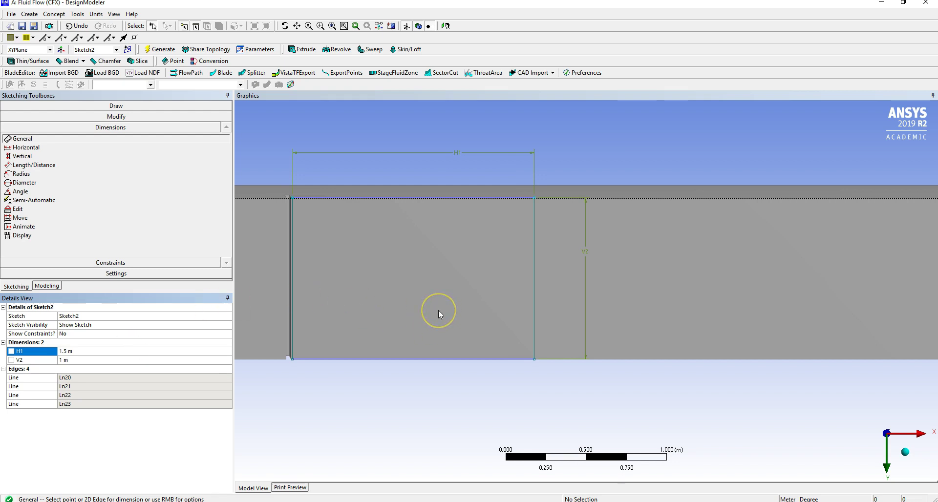
Extrude Sketch2 with the Imprint Faces operation and generate it to split the rectangle off the domain's side face
{"action": "left_click", "coordinate": [310, 50]}
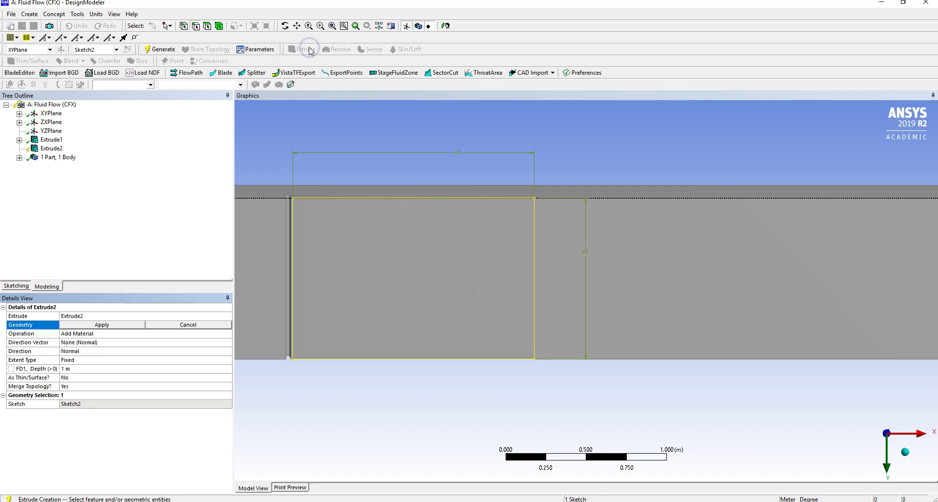
{"action": "left_click", "coordinate": [95, 326]}
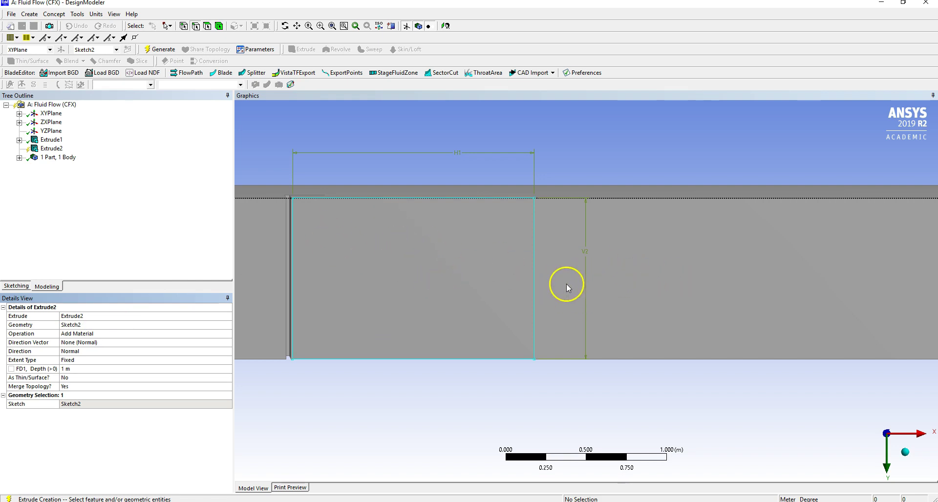
{"action": "left_click", "coordinate": [248, 245]}
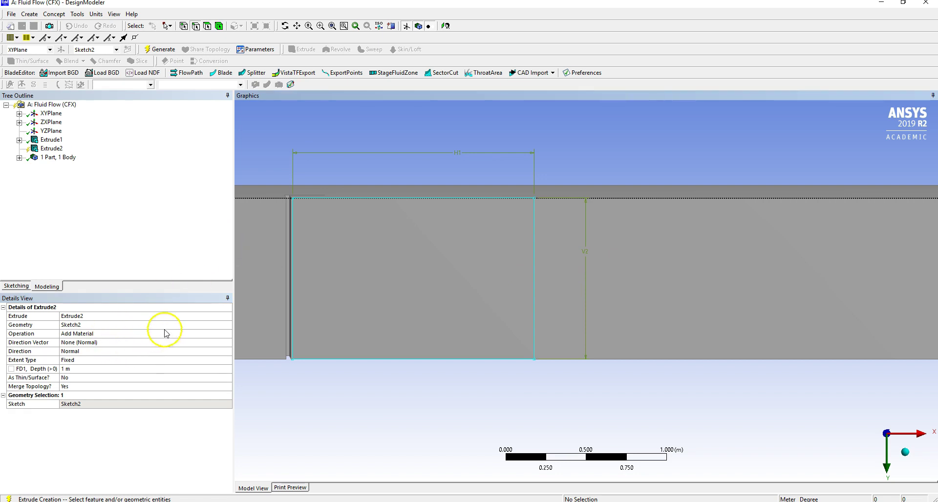
{"action": "left_click", "coordinate": [184, 334]}
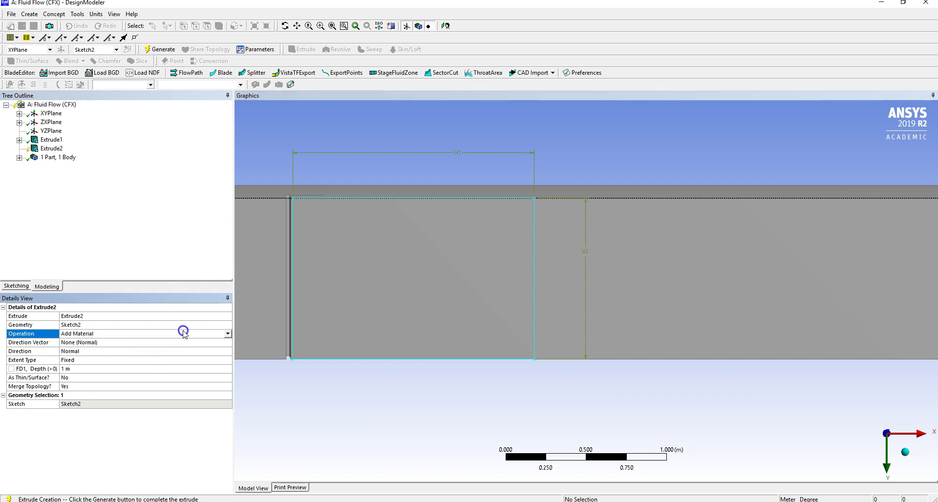
{"action": "left_click", "coordinate": [228, 334]}
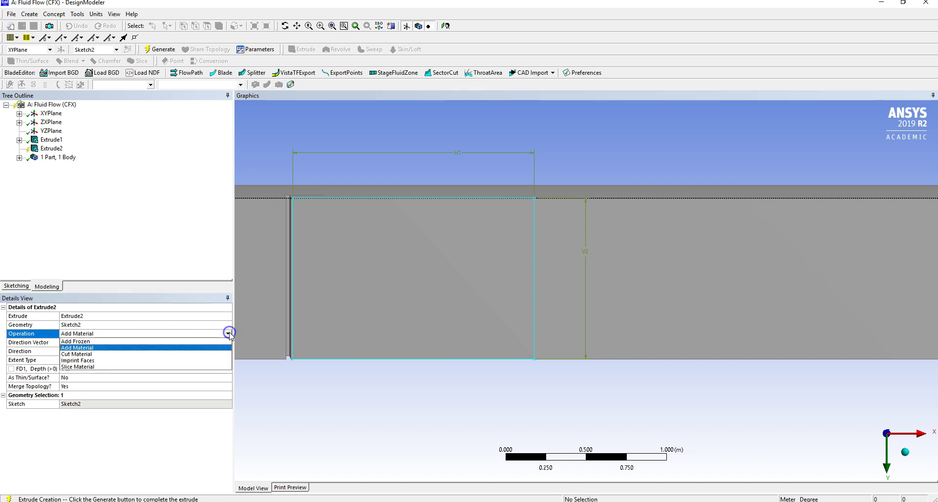
{"action": "left_click", "coordinate": [198, 361]}
{"action": "left_click", "coordinate": [164, 49]}
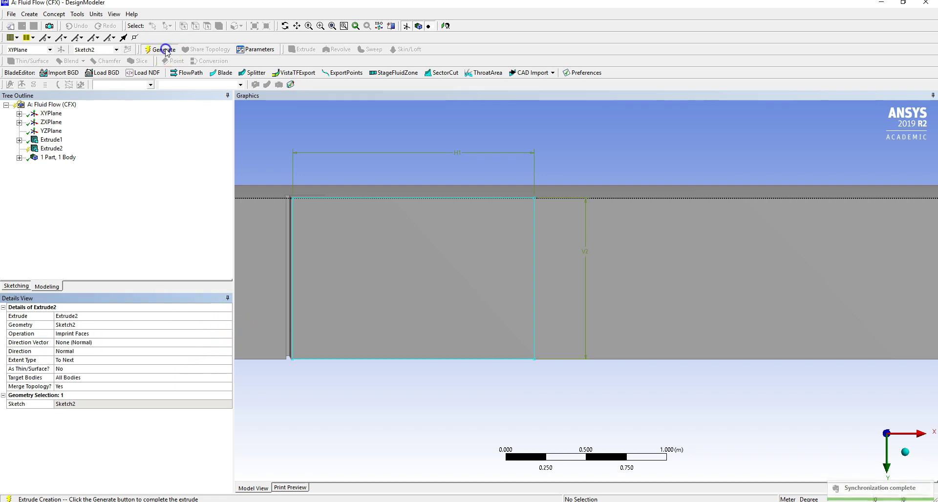
Check the imprint by selecting the rectangular face beside the upright, the adjoining side face and the large domain face
{"action": "middle_click_drag", "start_coordinate": [432, 129], "coordinate": [436, 153]}
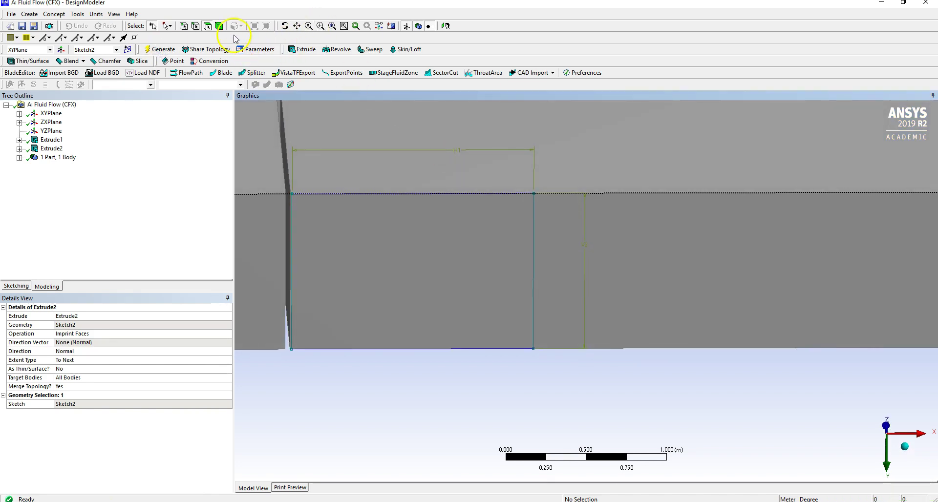
{"action": "left_click", "coordinate": [600, 259]}
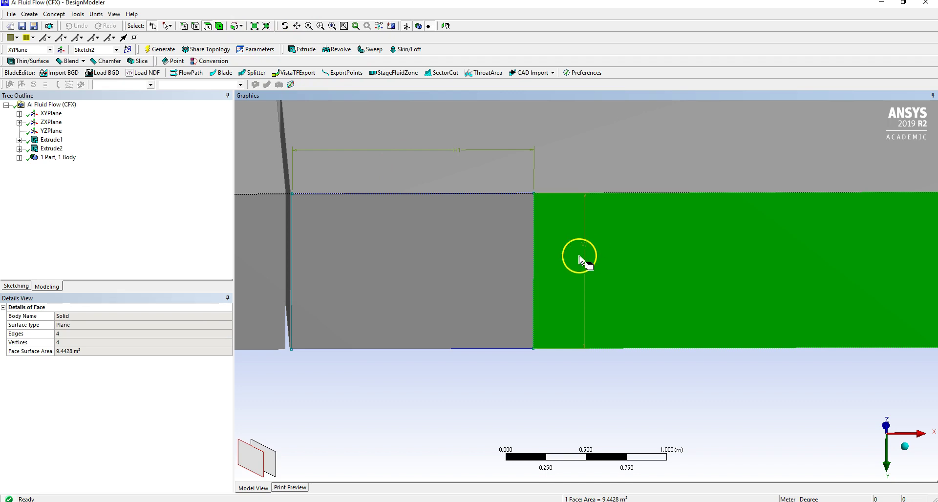
{"action": "left_click", "coordinate": [495, 243]}
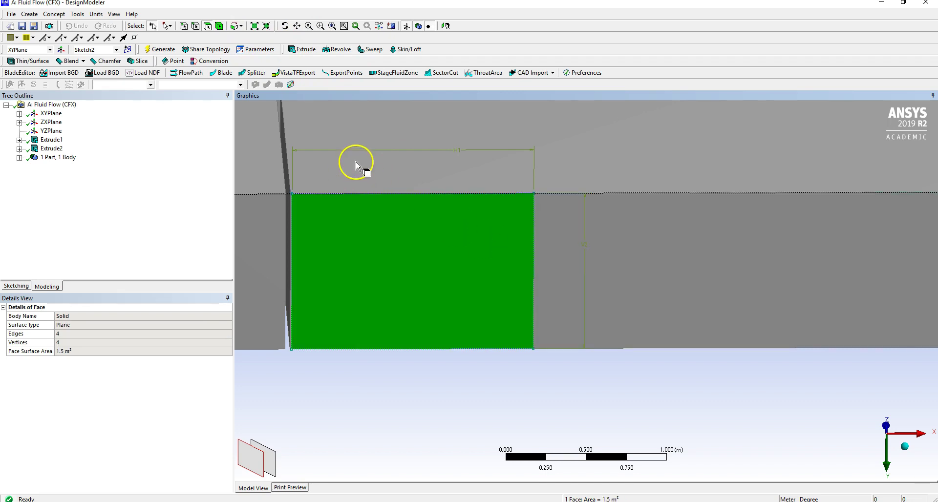
{"action": "middle_click_drag", "start_coordinate": [349, 171], "coordinate": [377, 226]}
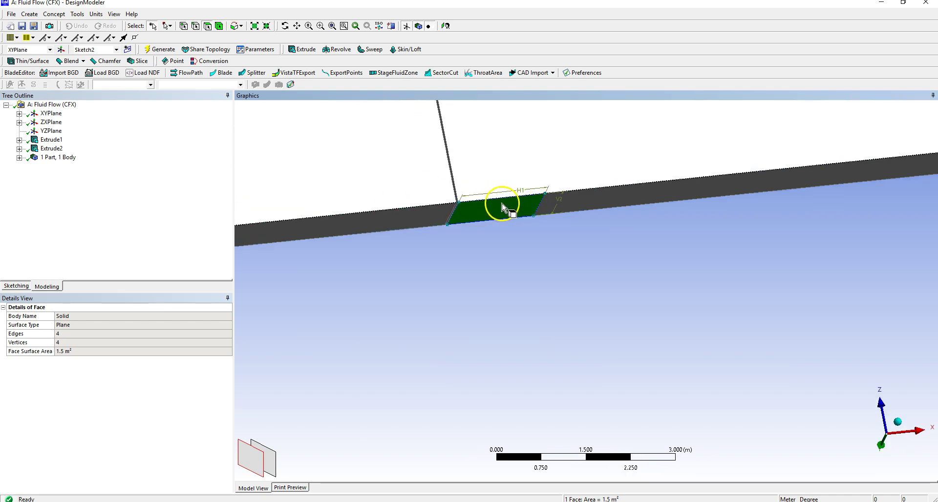
{"action": "scroll", "coordinate": [424, 193], "scroll_direction": "down", "scroll_amount": 3}
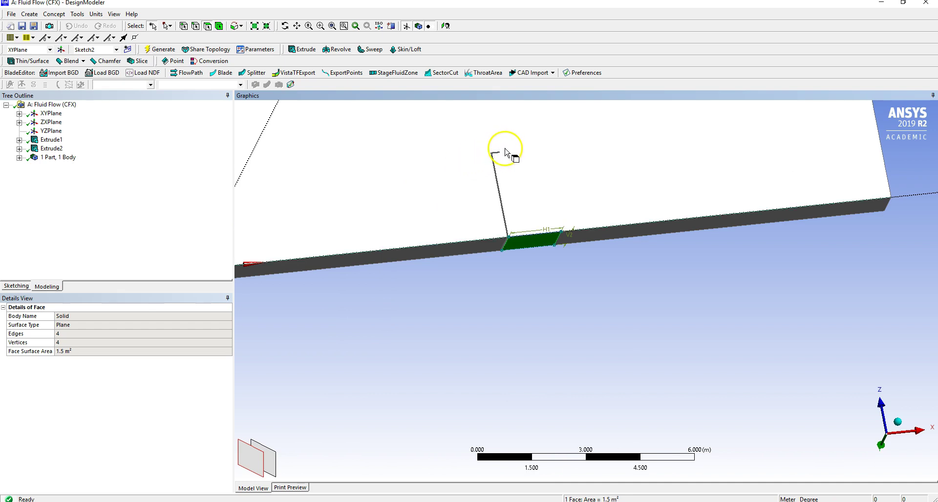
{"action": "left_click", "coordinate": [533, 142]}
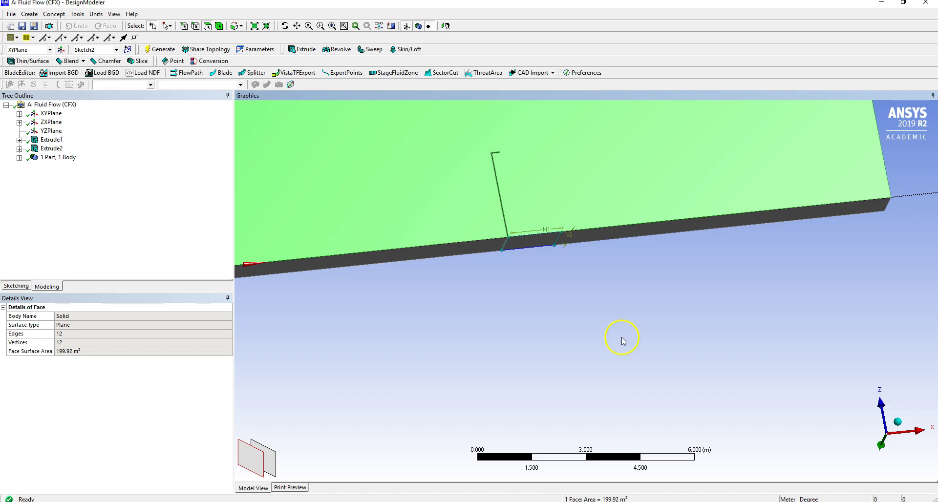
{"action": "left_click", "coordinate": [624, 341]}
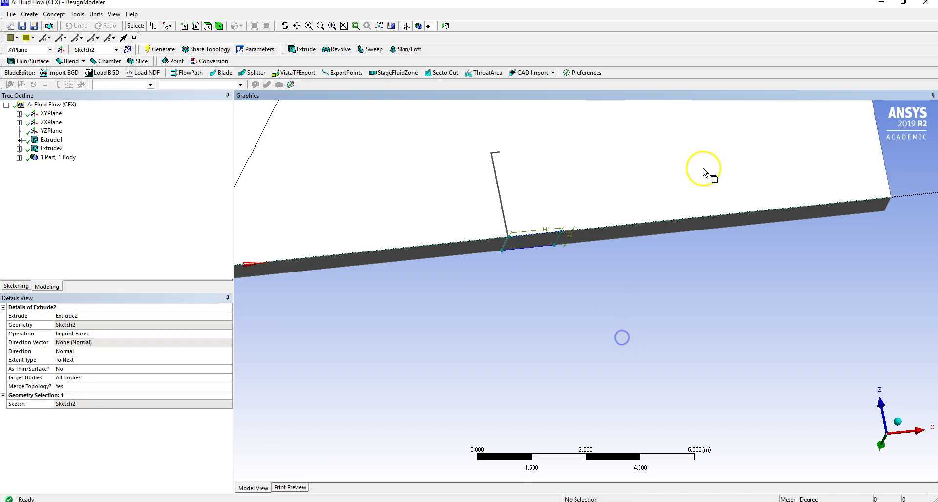
Close DesignModeler and, in Meshing, insert a sizing control on the mesh
{"action": "left_click", "coordinate": [924, 3]}
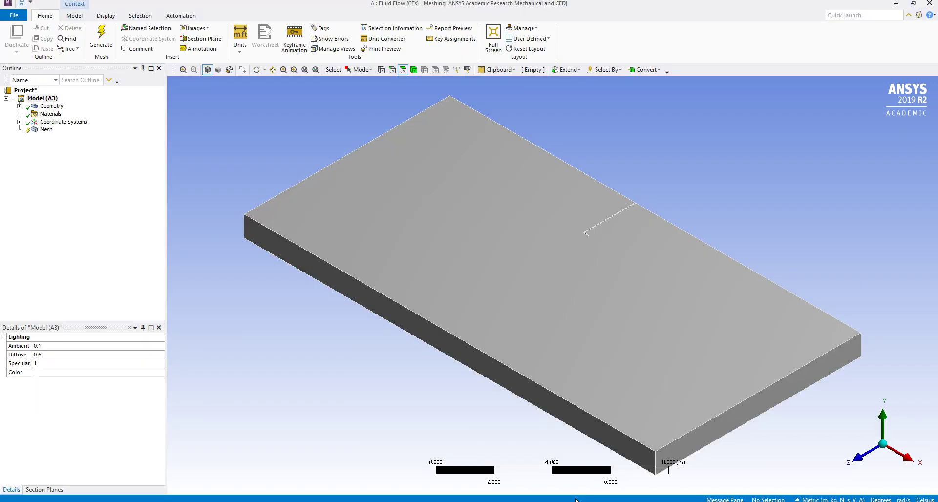
{"action": "middle_click_drag", "start_coordinate": [554, 424], "coordinate": [623, 270]}
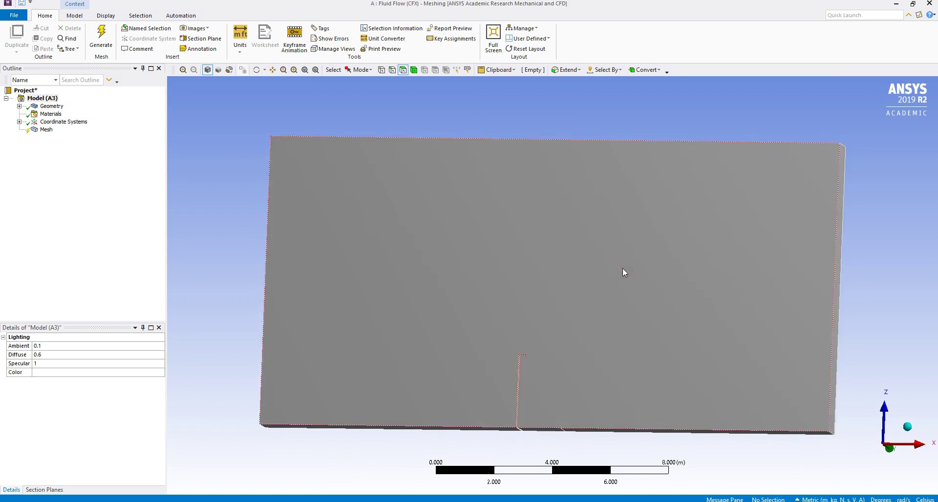
{"action": "right_click", "coordinate": [46, 131]}
{"action": "mouse_move", "coordinate": [122, 133]}
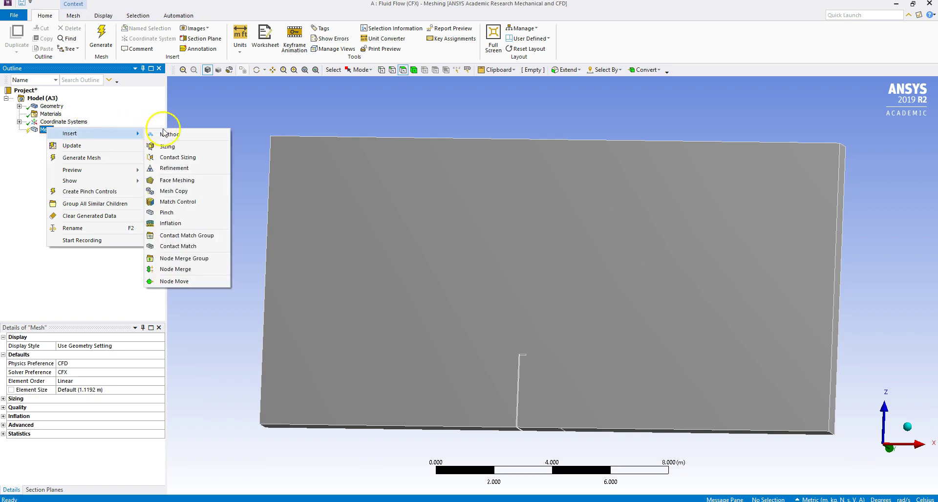
{"action": "left_click", "coordinate": [185, 146]}
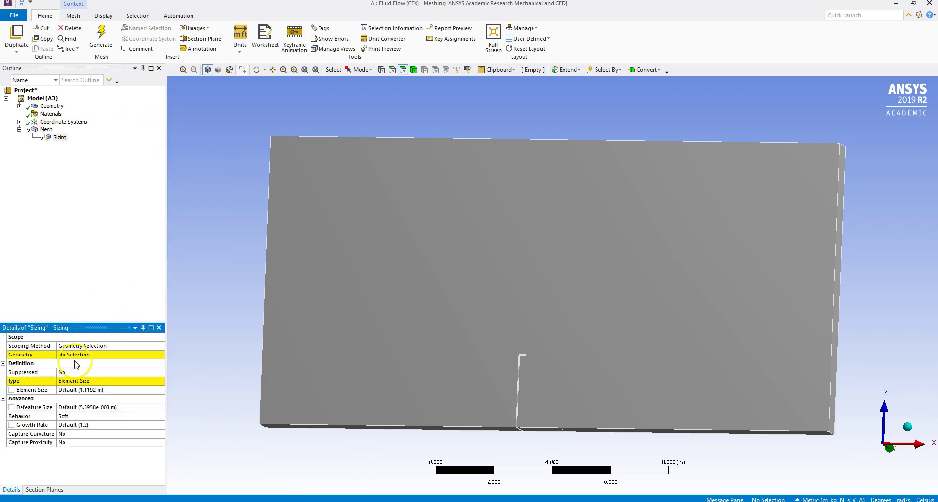
Scope the sizing to the faces of the upright, its roof arm and the imprinted rectangle beside it
{"action": "left_click", "coordinate": [76, 356]}
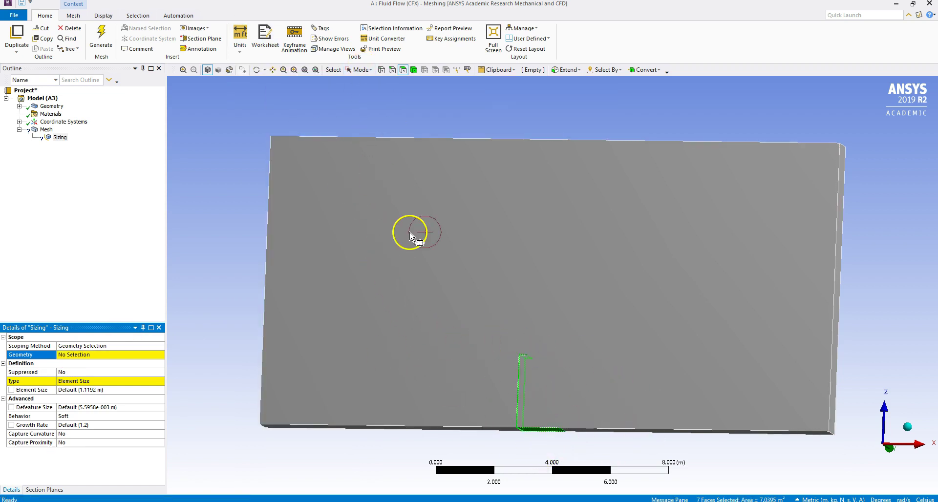
{"action": "left_click_drag", "start_coordinate": [444, 322], "coordinate": [661, 460]}
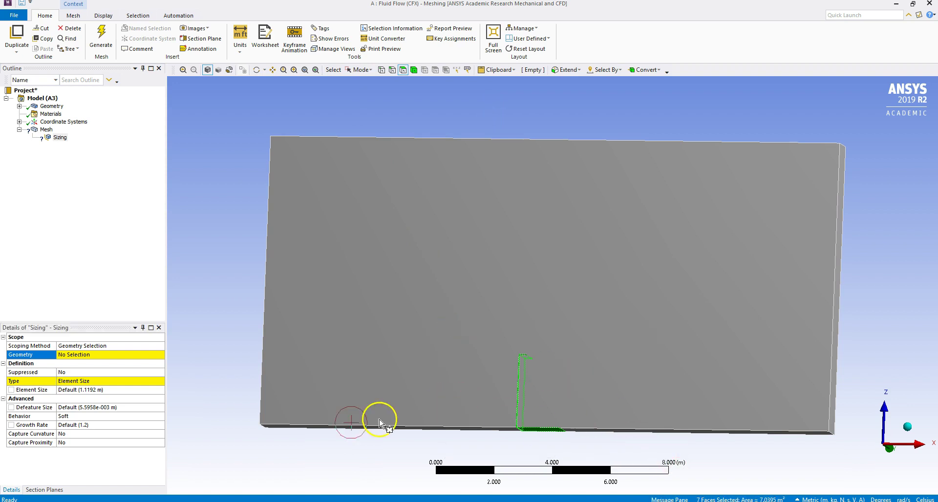
{"action": "left_click", "coordinate": [113, 355]}
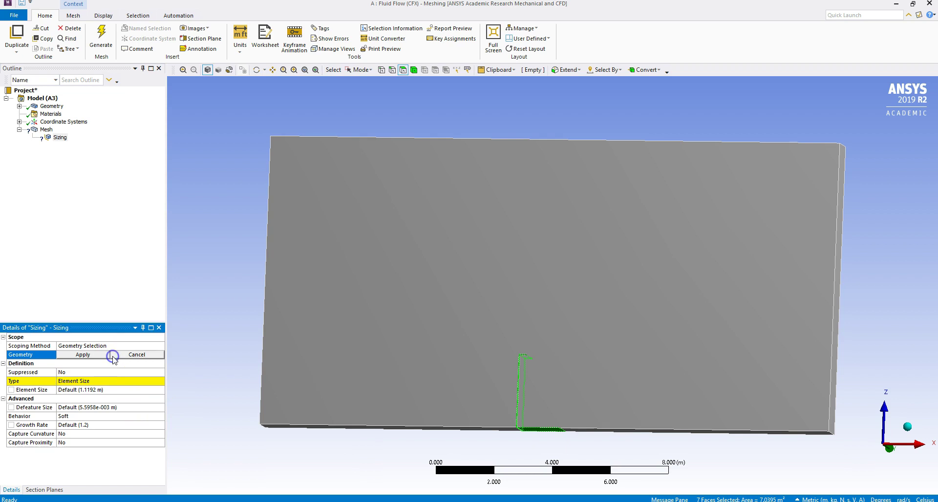
{"action": "left_click", "coordinate": [102, 355]}
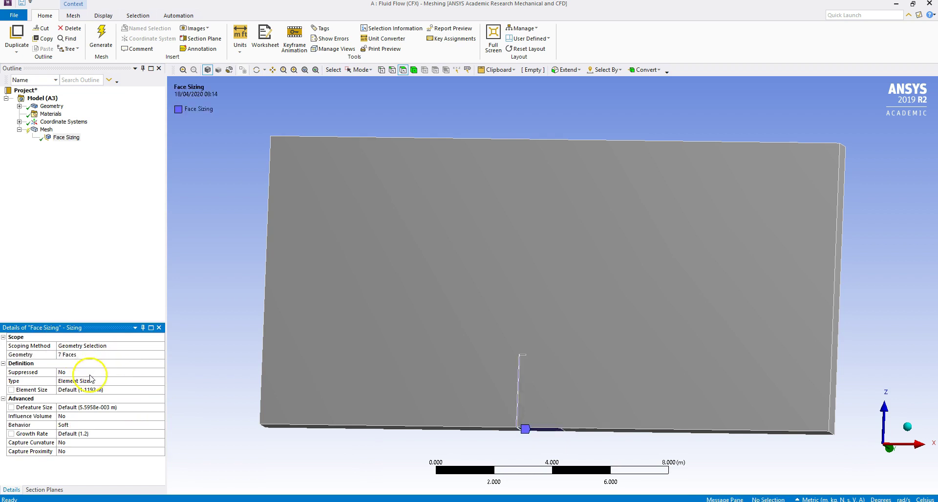
Set the face sizing's element size to 0.03 m and its growth rate to 1.1
{"action": "left_click", "coordinate": [117, 390]}
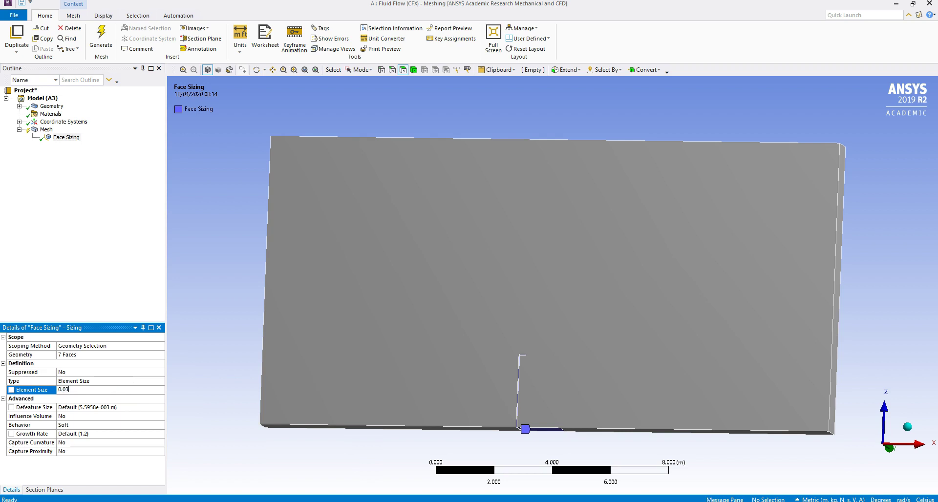
{"action": "key", "text": "Return"}
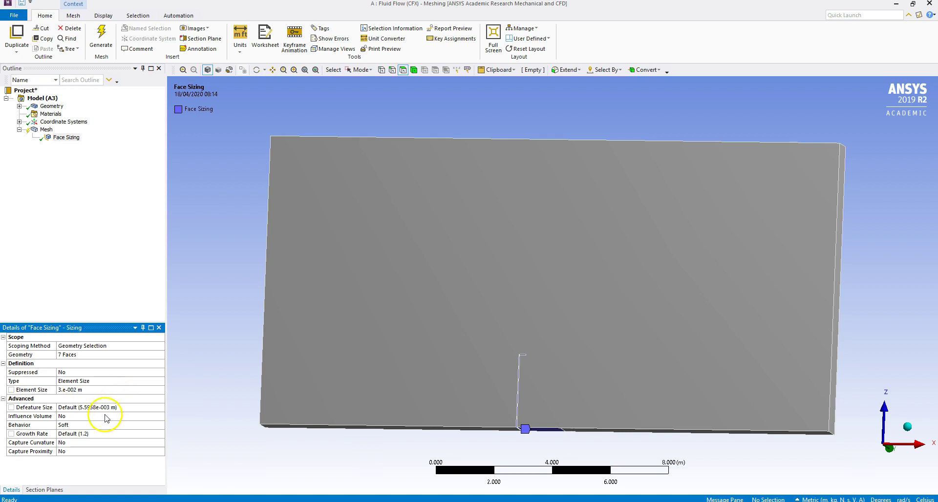
{"action": "left_click", "coordinate": [102, 431]}
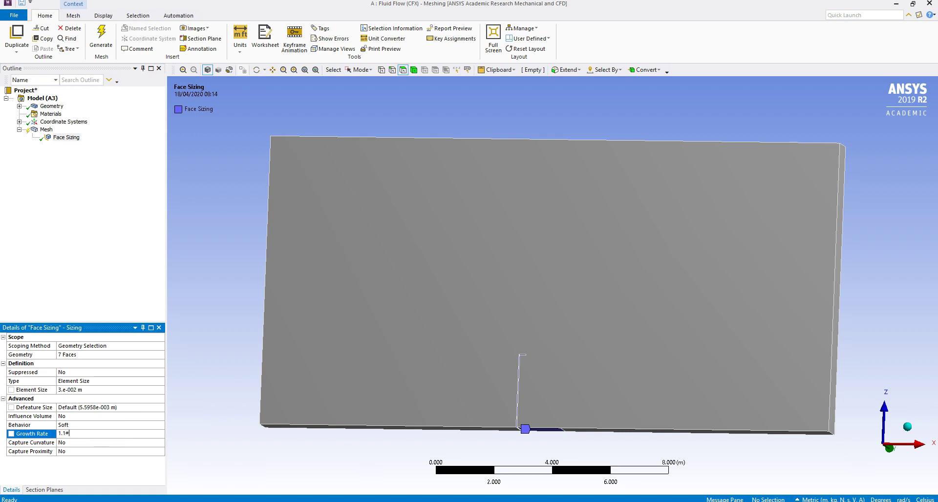
{"action": "type", "text": "1.1"}
{"action": "key", "text": "Return"}
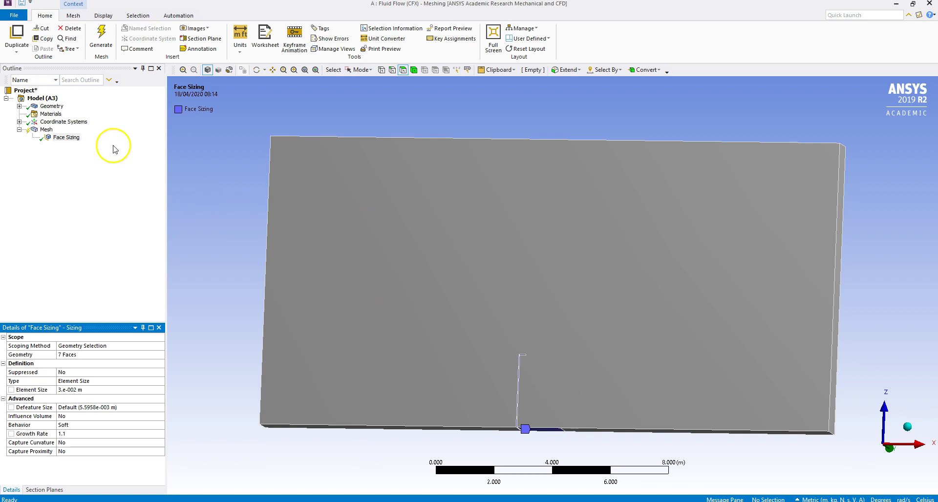
Set the global mesh element size to 0.3 m and the target skewness to 0.85
{"action": "left_click", "coordinate": [45, 130]}
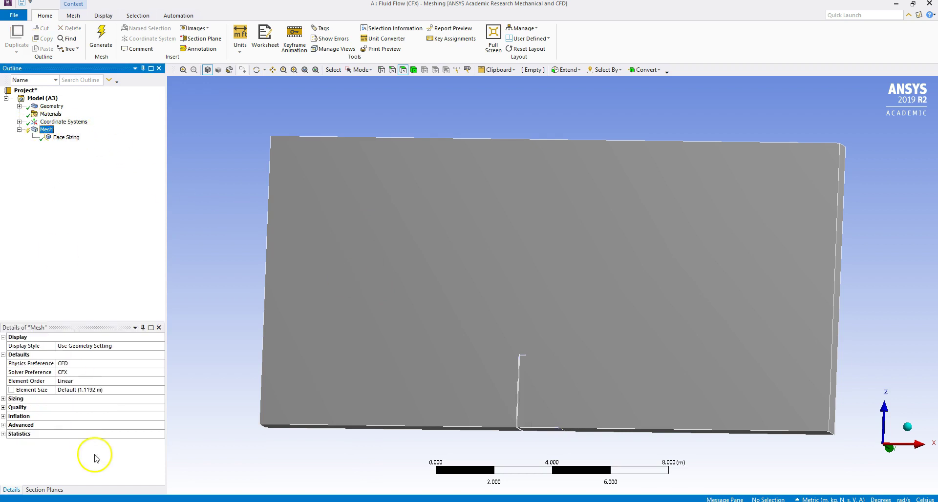
{"action": "left_click", "coordinate": [102, 390]}
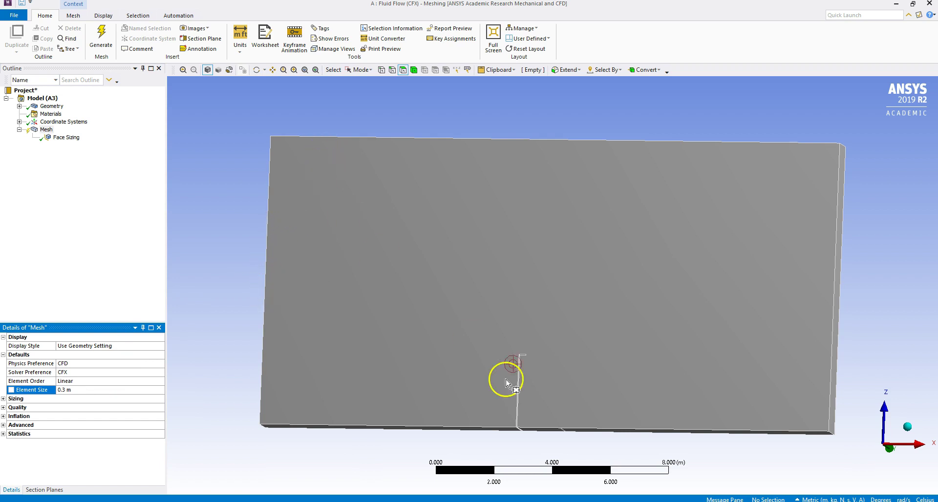
{"action": "left_click", "coordinate": [4, 408]}
{"action": "left_click", "coordinate": [111, 425]}
{"action": "type", "text": "0.85"}
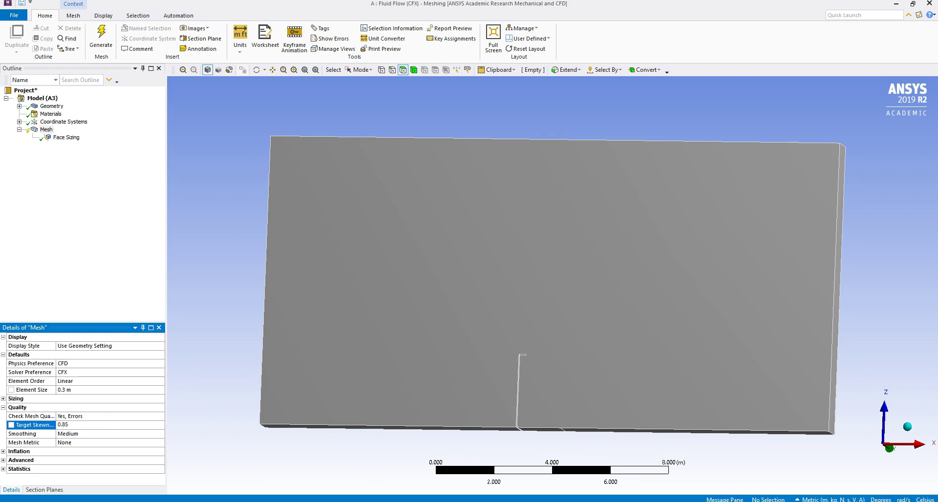
Set the global mesh smoothing to High
{"action": "left_click", "coordinate": [115, 433]}
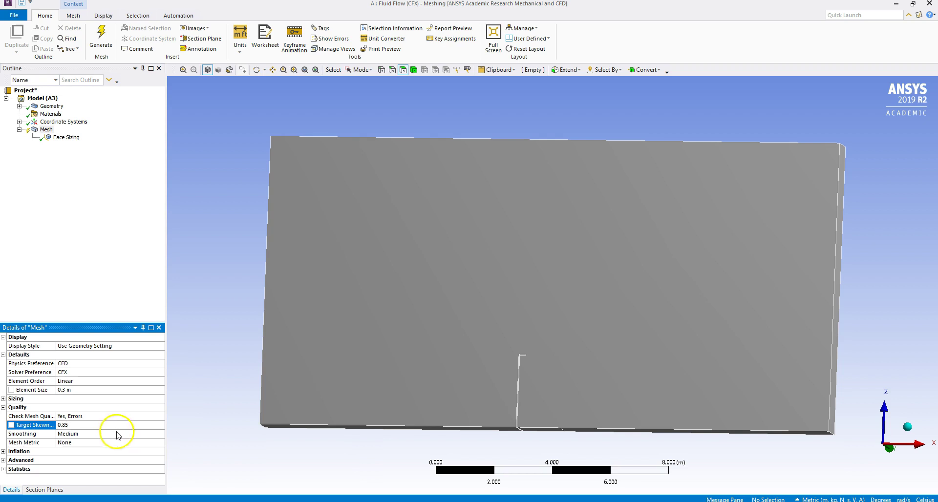
{"action": "left_click", "coordinate": [161, 434]}
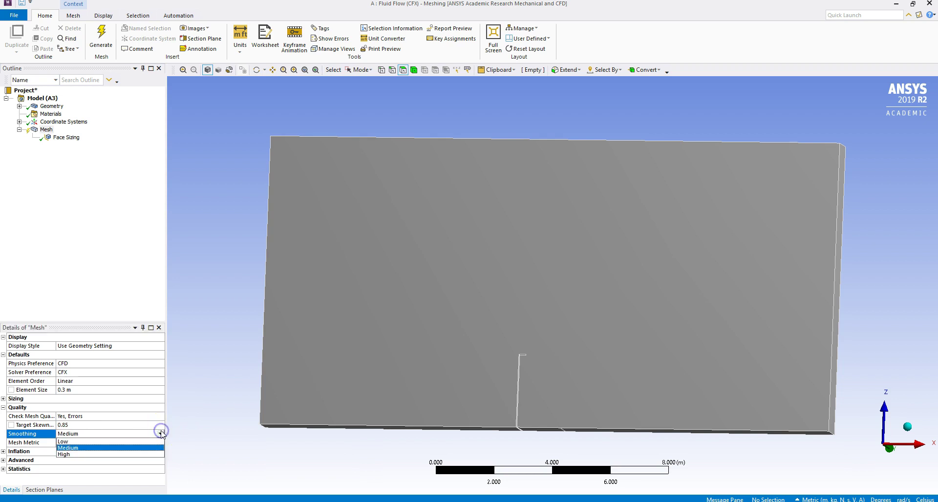
{"action": "left_click", "coordinate": [153, 455]}
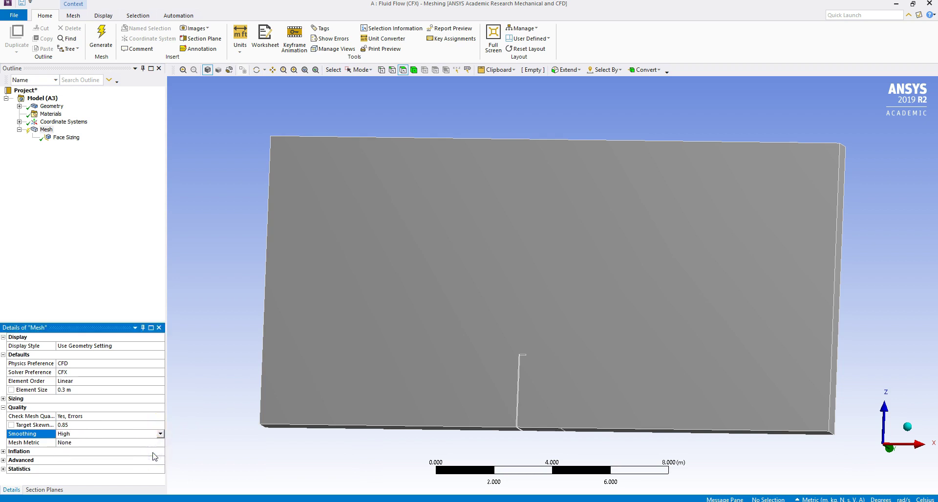
{"action": "left_click", "coordinate": [155, 450]}
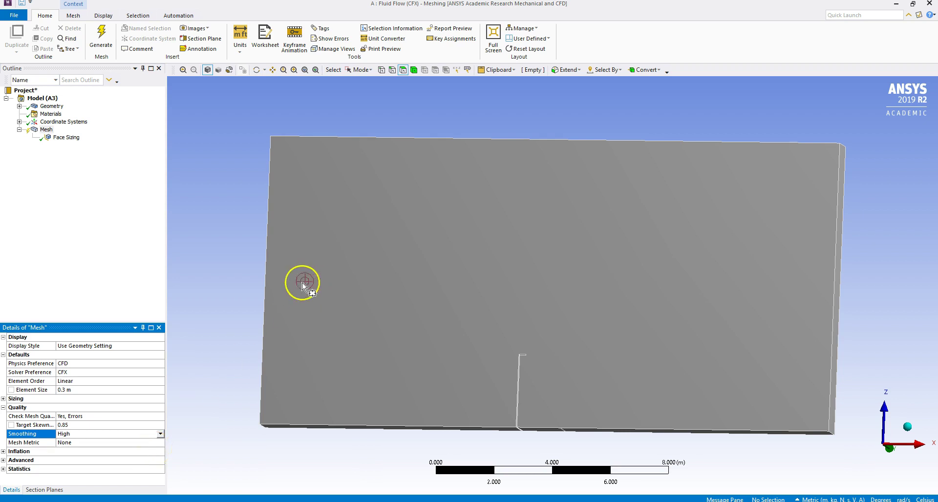
Insert an inflation control on the mesh
{"action": "right_click", "coordinate": [50, 131]}
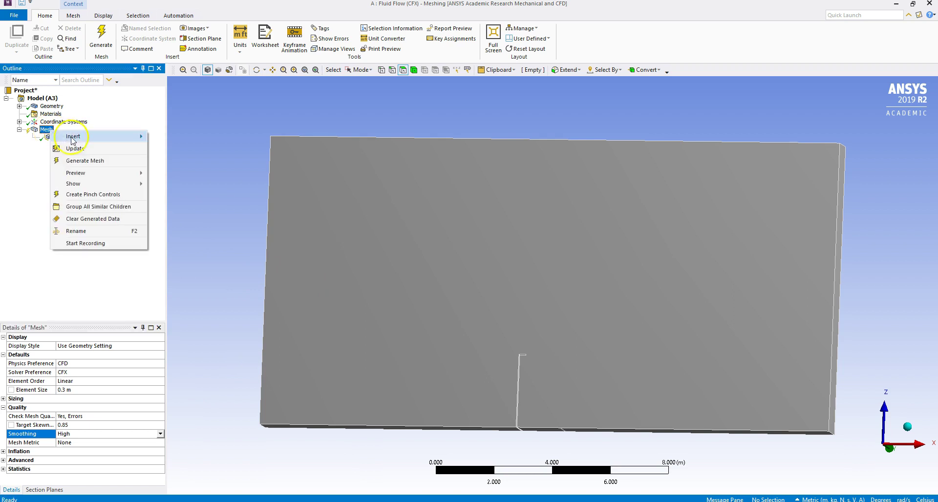
{"action": "mouse_move", "coordinate": [79, 140]}
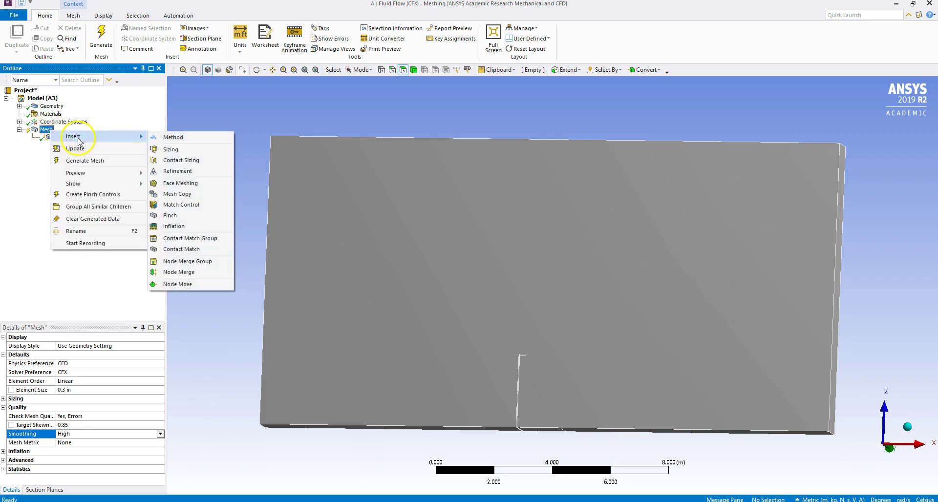
{"action": "left_click", "coordinate": [216, 233]}
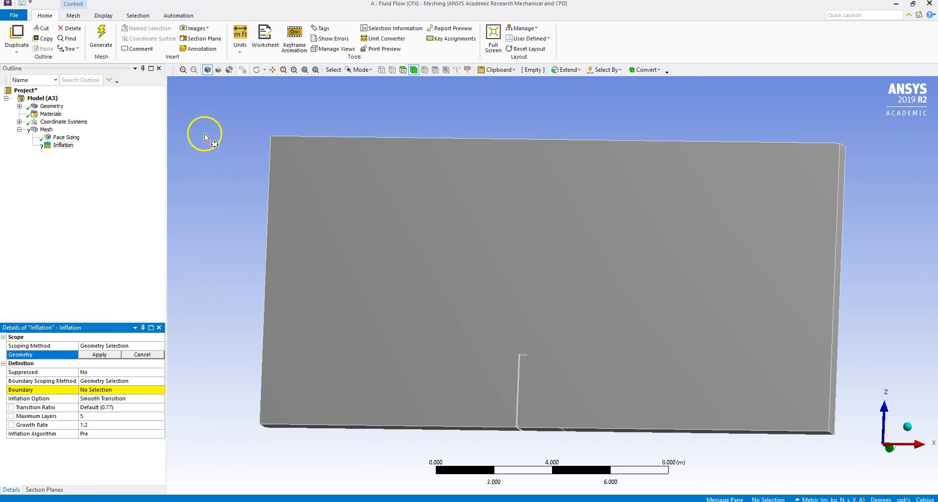
Scope the inflation to the fluid body, using the ground faces and the wall and roof arm faces as its boundary
{"action": "left_click_drag", "start_coordinate": [198, 126], "coordinate": [875, 461]}
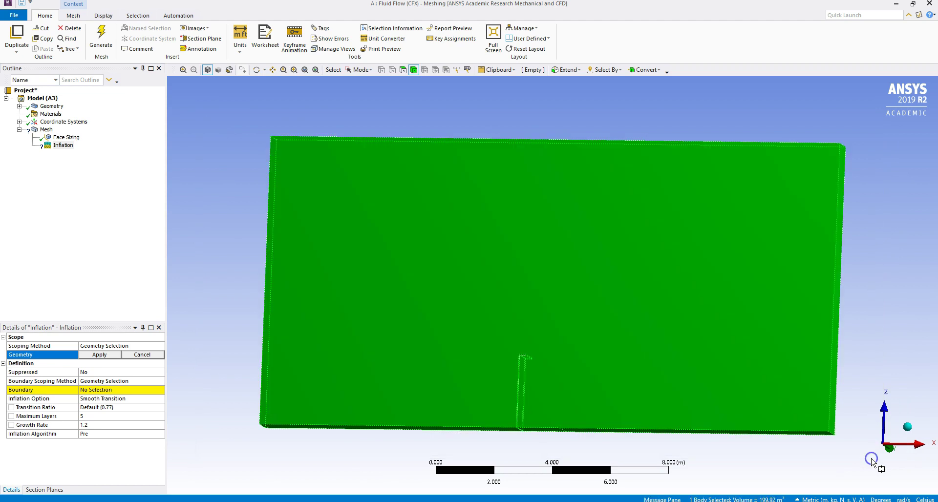
{"action": "left_click", "coordinate": [111, 356]}
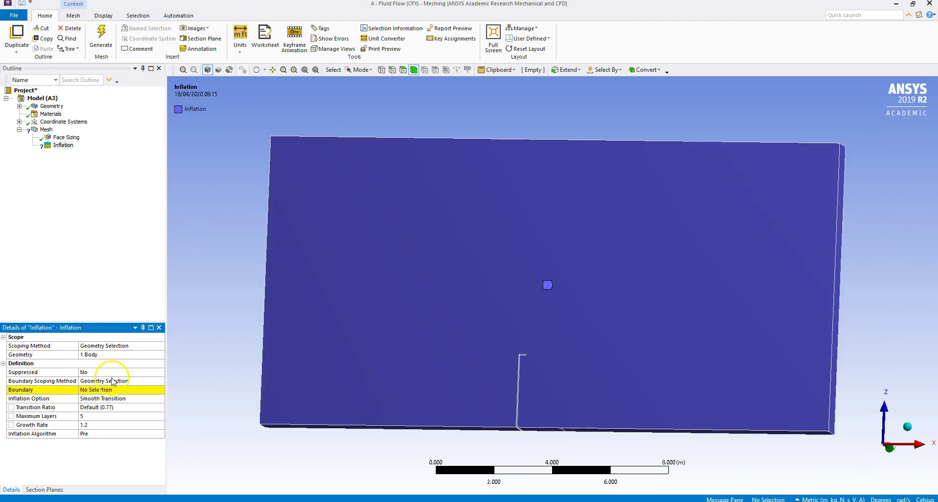
{"action": "left_click", "coordinate": [113, 390]}
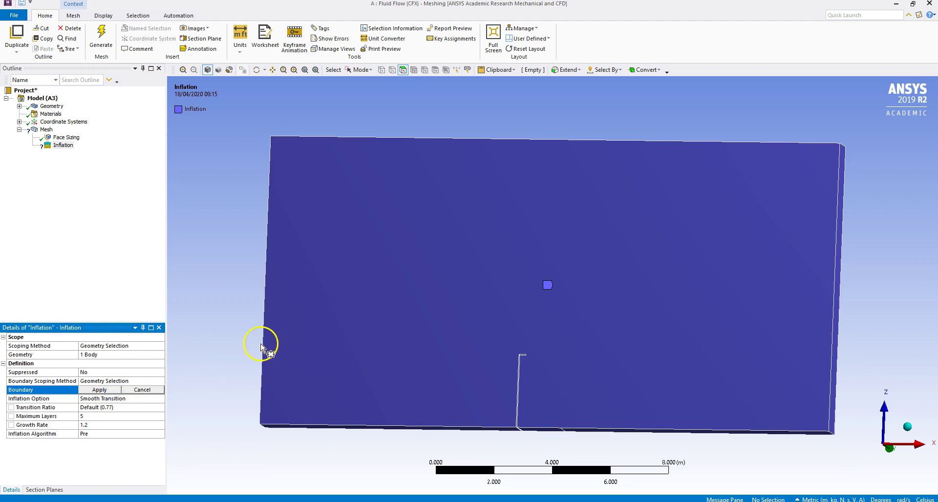
{"action": "left_click_drag", "start_coordinate": [229, 303], "coordinate": [873, 498]}
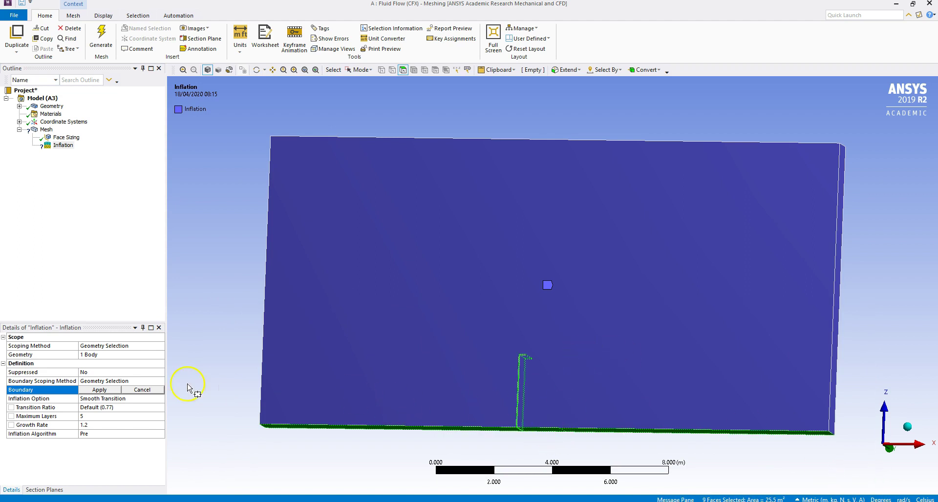
{"action": "left_click", "coordinate": [99, 390]}
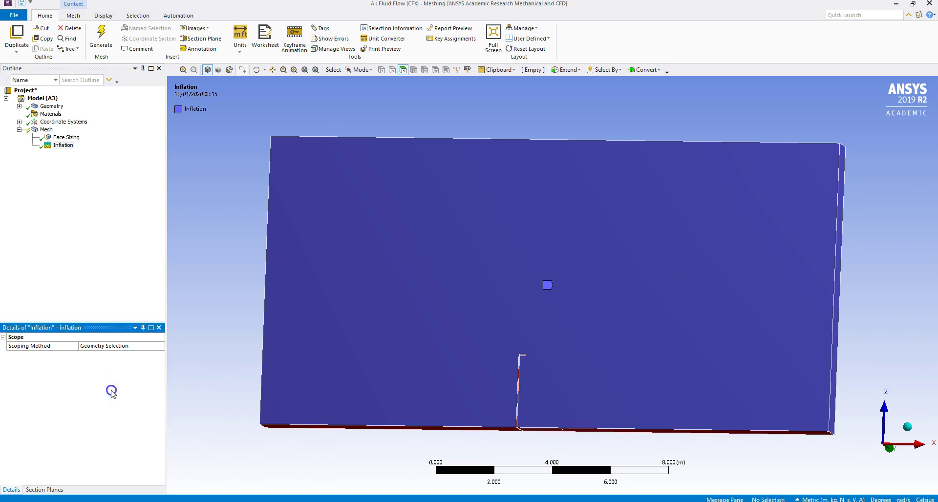
Set the inflation option to Total Thickness with a maximum thickness of 0.005 m and generate the mesh
{"action": "left_click", "coordinate": [126, 399]}
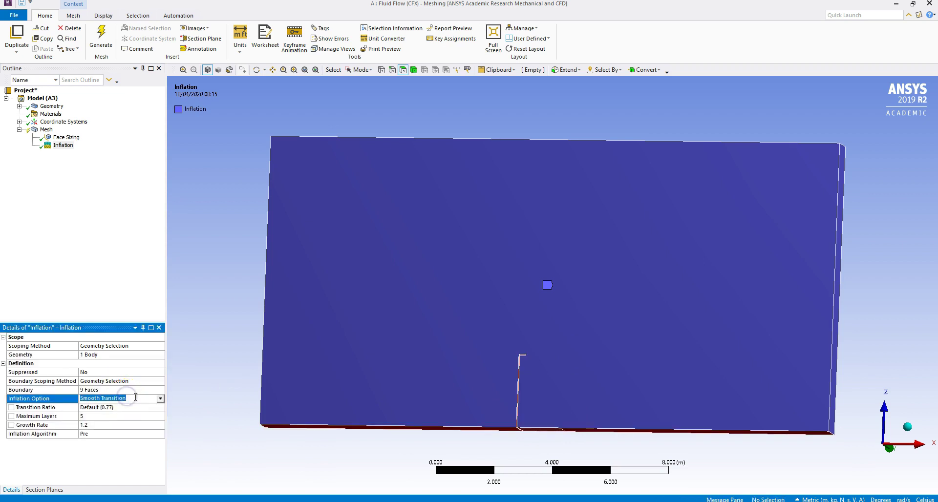
{"action": "double_click", "coordinate": [126, 399]}
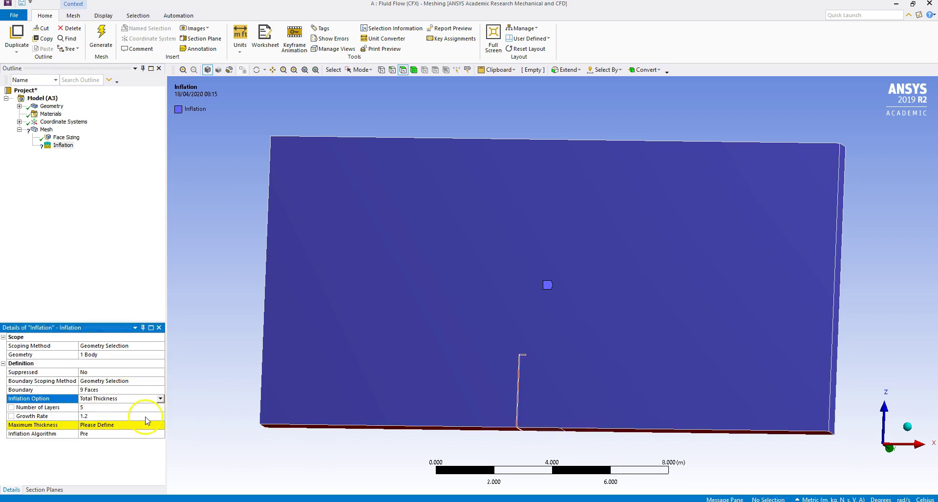
{"action": "left_click", "coordinate": [144, 423]}
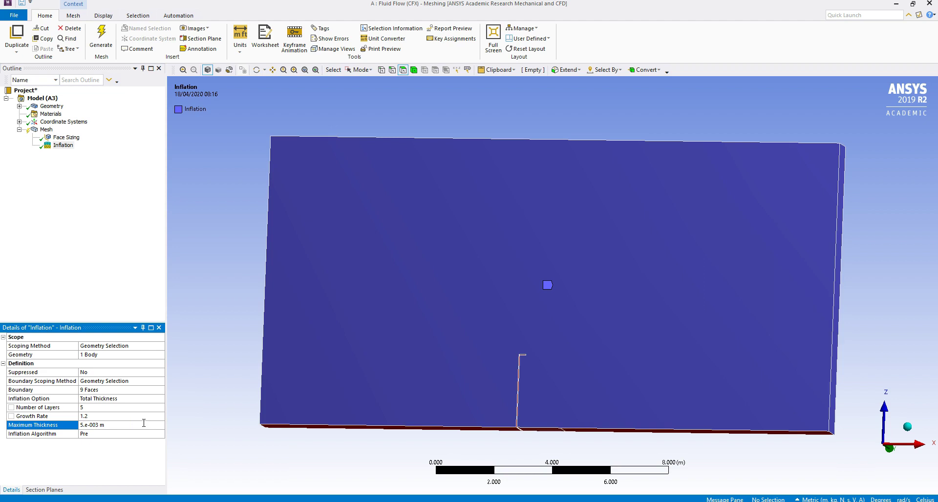
{"action": "left_click", "coordinate": [106, 36]}
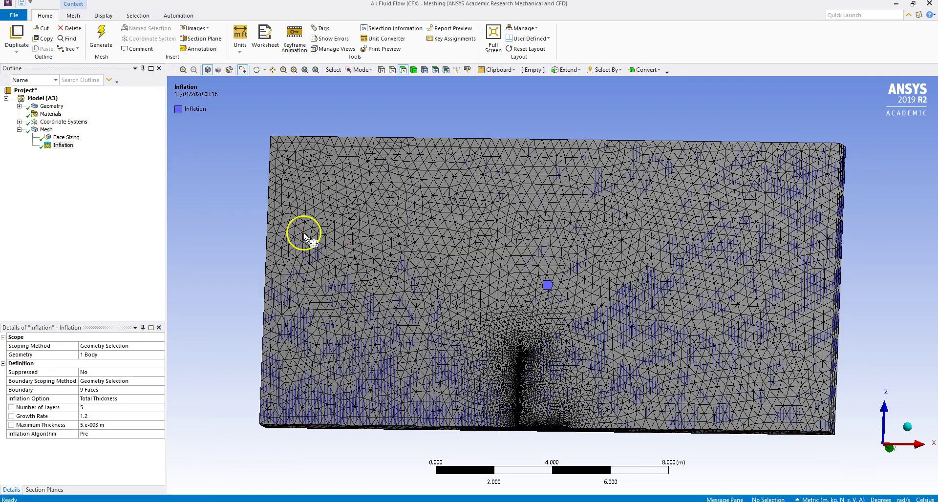
Set the face sizing's growth rate to 1.05 and regenerate the mesh
{"action": "left_click", "coordinate": [364, 256]}
{"action": "middle_click_drag", "start_coordinate": [365, 255], "coordinate": [431, 282]}
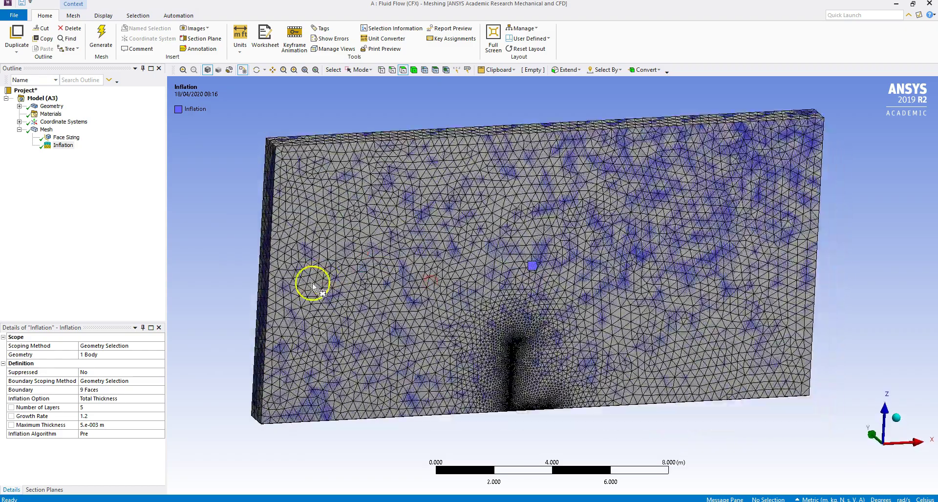
{"action": "right_click_drag", "start_coordinate": [473, 331], "coordinate": [578, 435]}
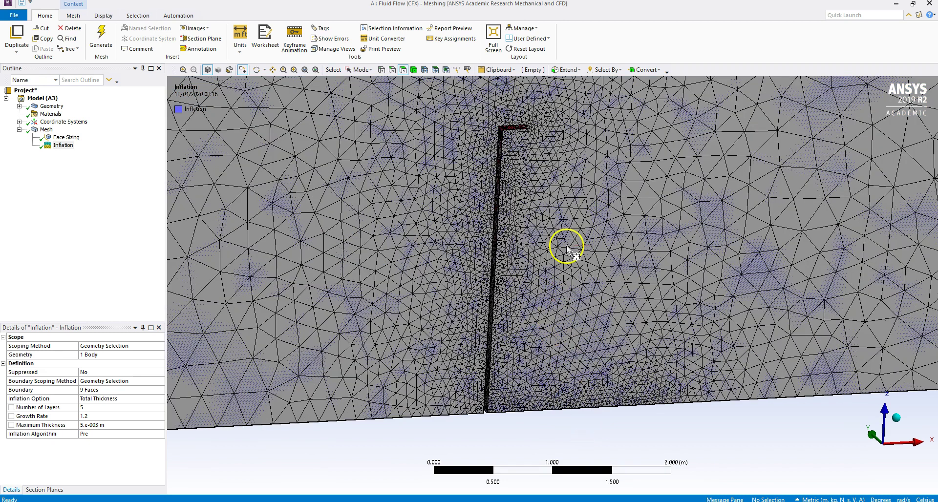
{"action": "middle_click_drag", "start_coordinate": [517, 231], "coordinate": [517, 230]}
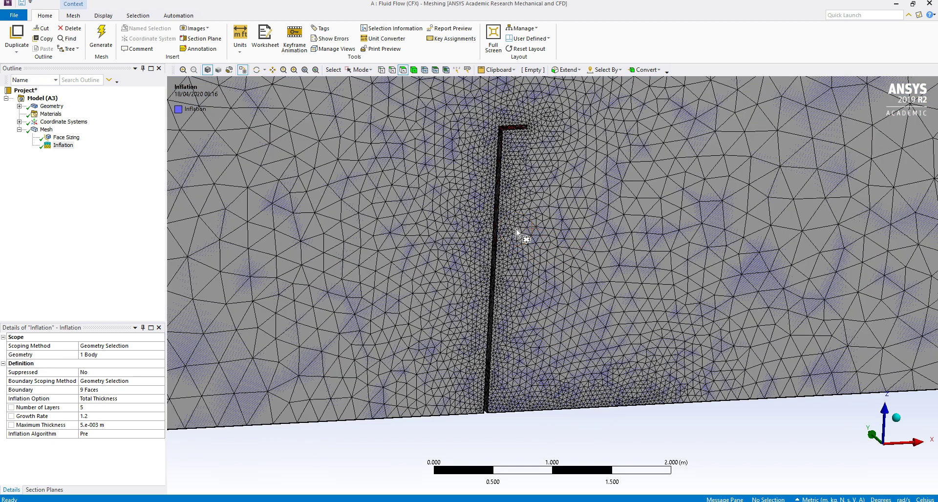
{"action": "left_click", "coordinate": [66, 137]}
{"action": "left_click", "coordinate": [70, 434]}
{"action": "type", "text": "1."}
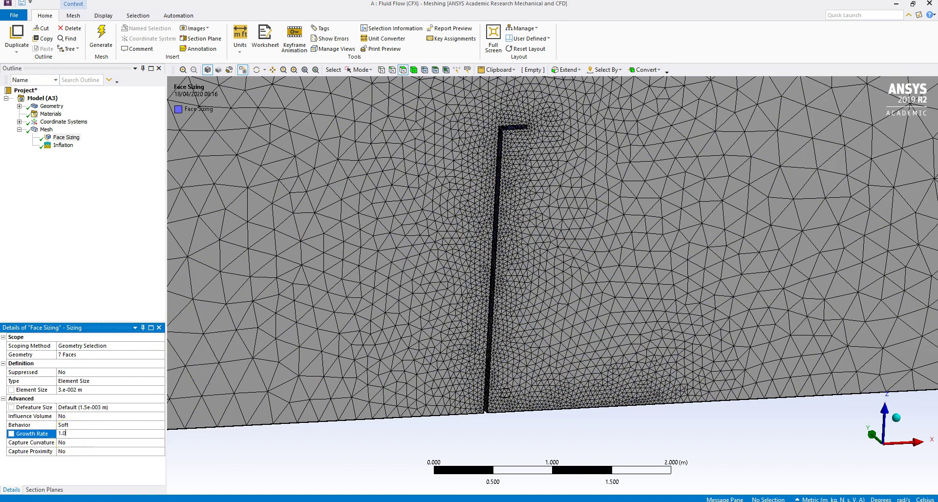
{"action": "type", "text": "05"}
{"action": "key", "text": "Return"}
{"action": "left_click", "coordinate": [236, 142]}
{"action": "left_click", "coordinate": [104, 39]}
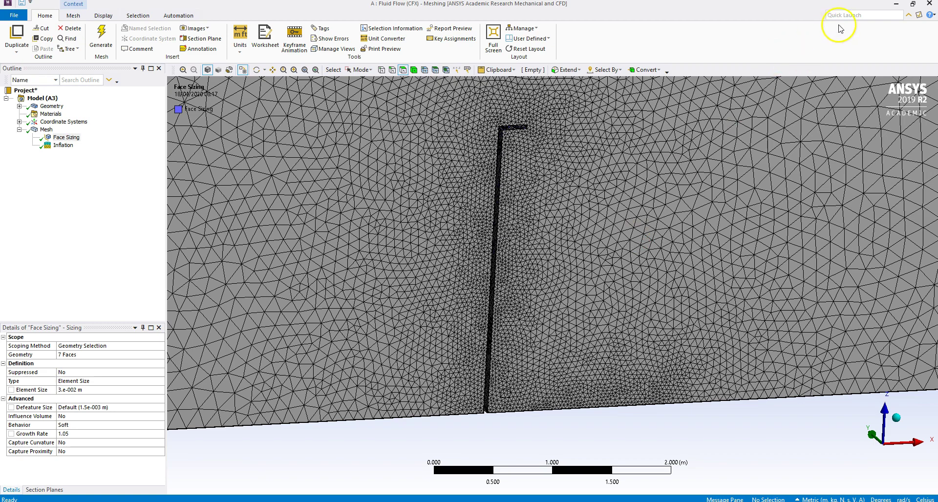
Return to the Workbench project, update the Mesh cell and open Setup in CFX-Pre
{"action": "left_click", "coordinate": [929, 4]}
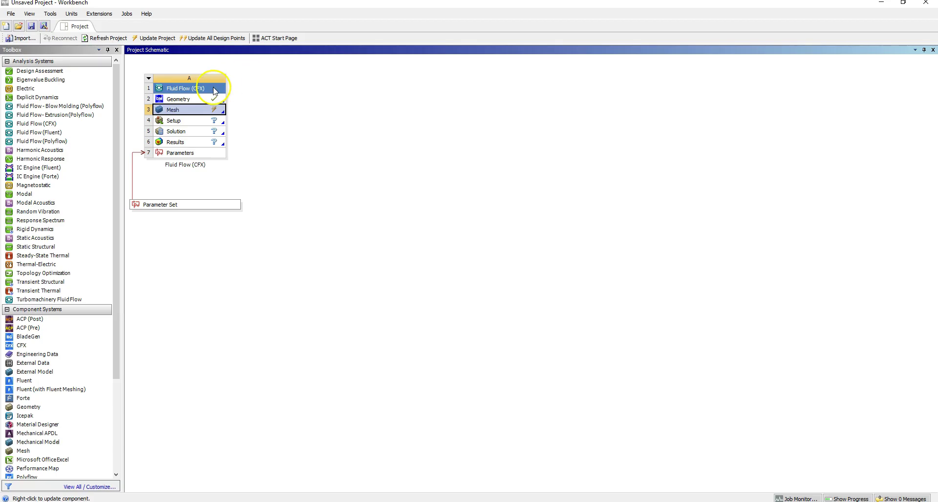
{"action": "right_click", "coordinate": [205, 110]}
{"action": "left_click", "coordinate": [233, 166]}
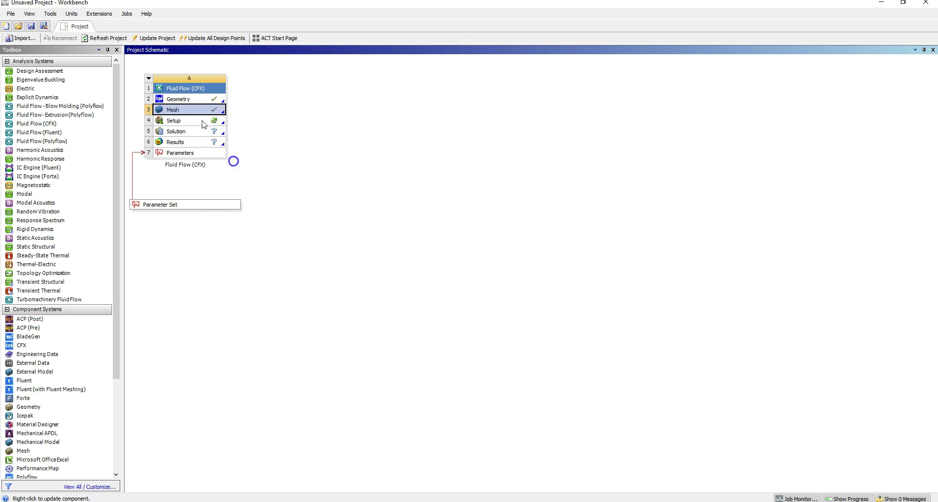
{"action": "left_click", "coordinate": [203, 121]}
{"action": "double_click", "coordinate": [203, 122]}
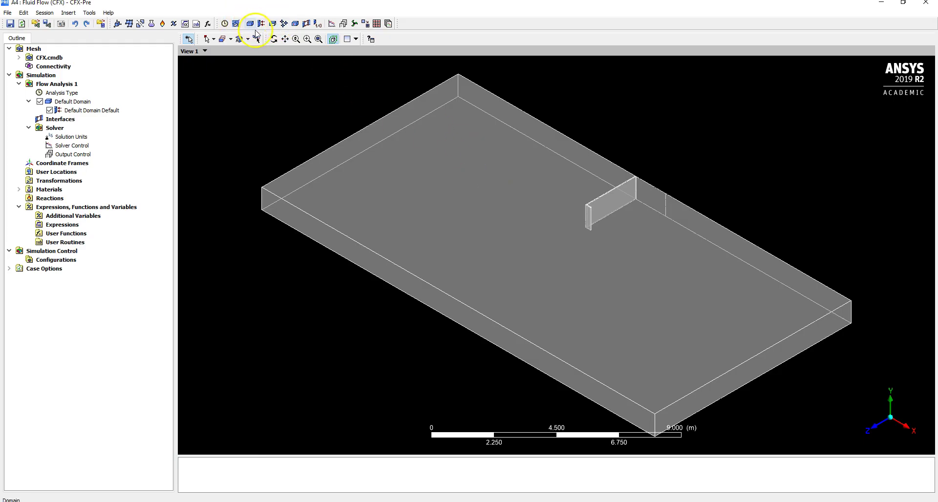
Open the Default Domain for editing and replace Fluid 1 with a fluid named Air
{"action": "left_click", "coordinate": [274, 40]}
{"action": "left_click_drag", "start_coordinate": [482, 235], "coordinate": [529, 115]}
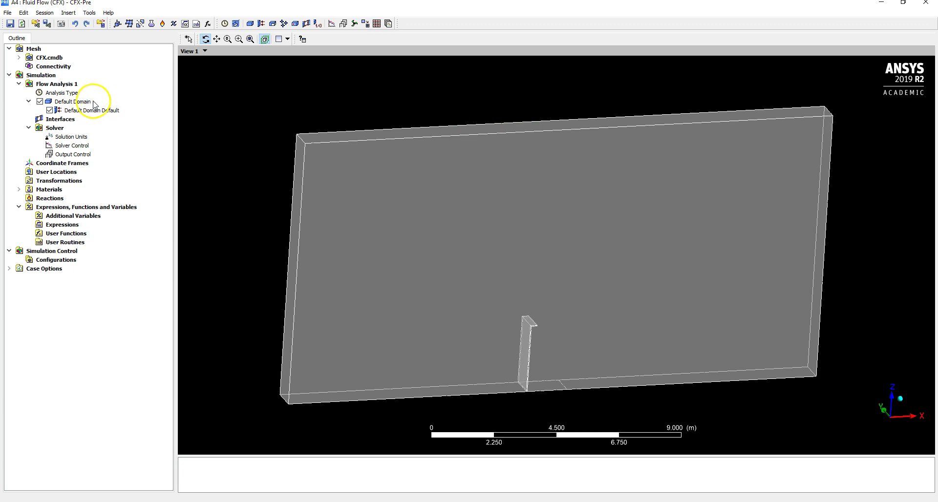
{"action": "double_click", "coordinate": [74, 101]}
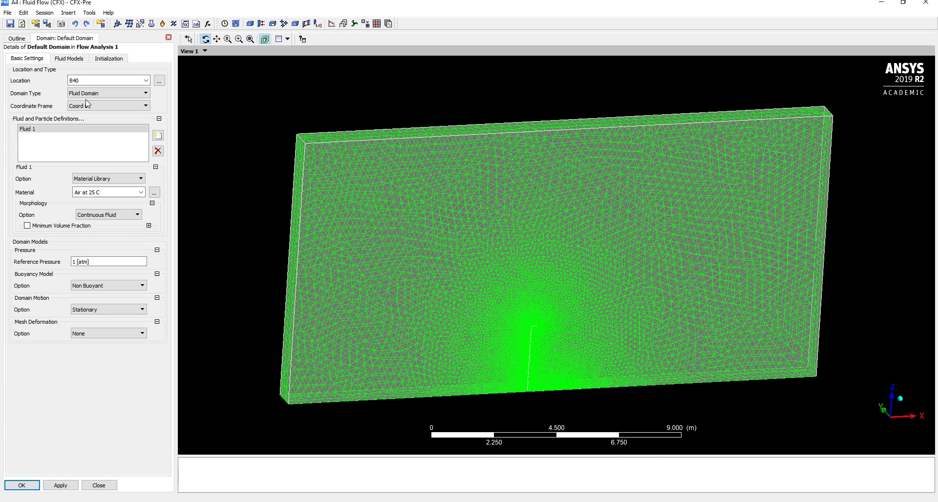
{"action": "left_click", "coordinate": [140, 128]}
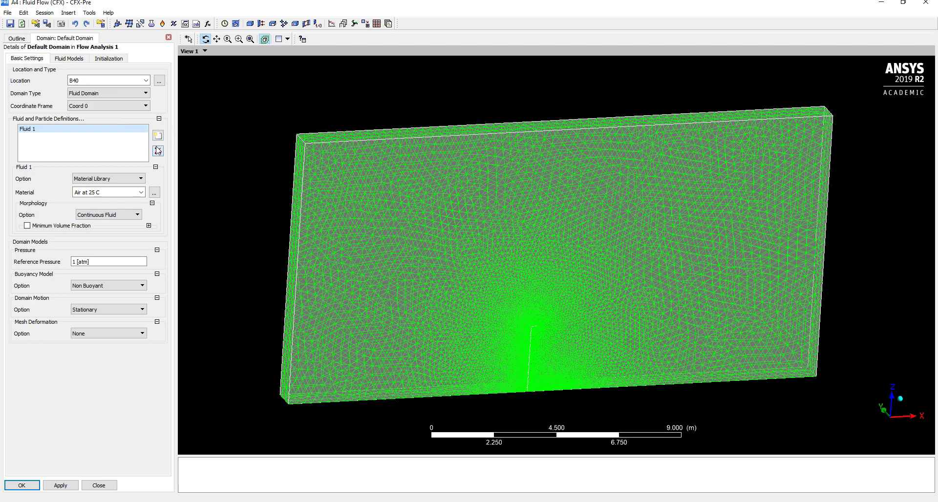
{"action": "left_click", "coordinate": [158, 150]}
{"action": "left_click", "coordinate": [159, 137]}
{"action": "type", "text": "Air"}
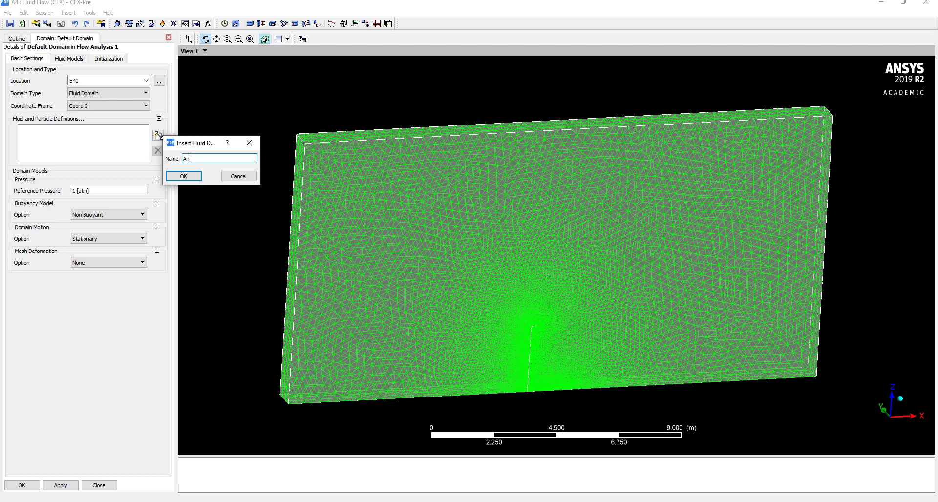
{"action": "key", "text": "Return"}
Add a second fluid named Rain to the domain and set its material to Water
{"action": "left_click", "coordinate": [156, 136]}
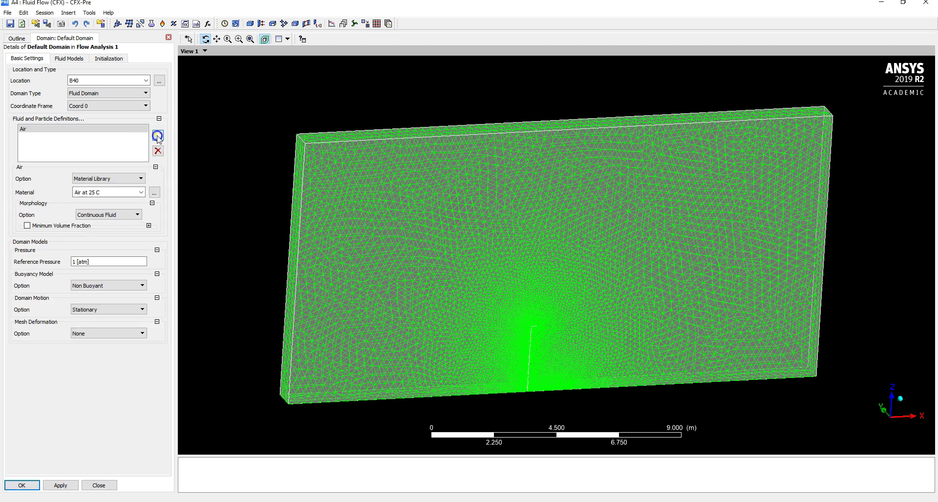
{"action": "type", "text": "Rain"}
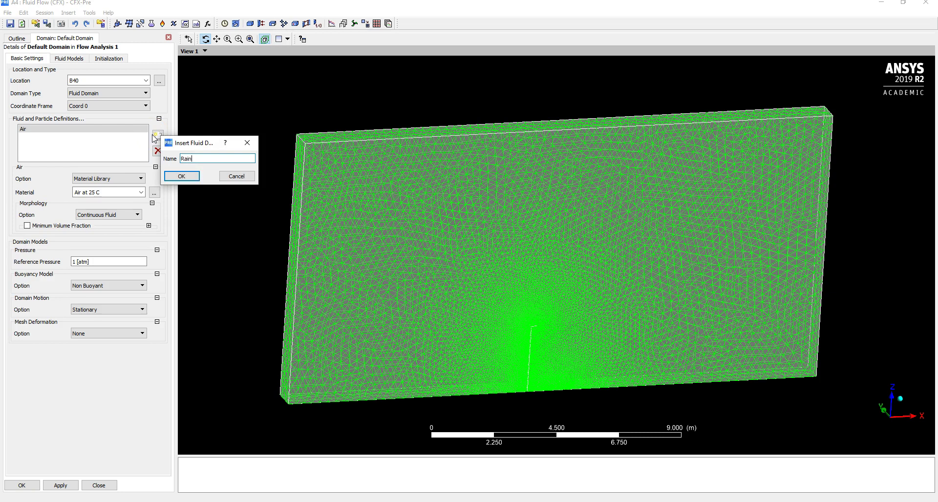
{"action": "left_click", "coordinate": [184, 176]}
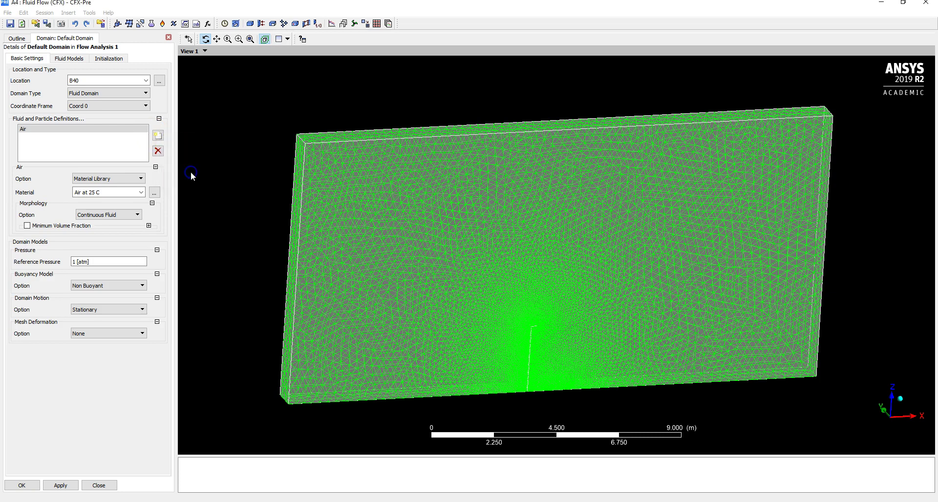
{"action": "left_click", "coordinate": [119, 130]}
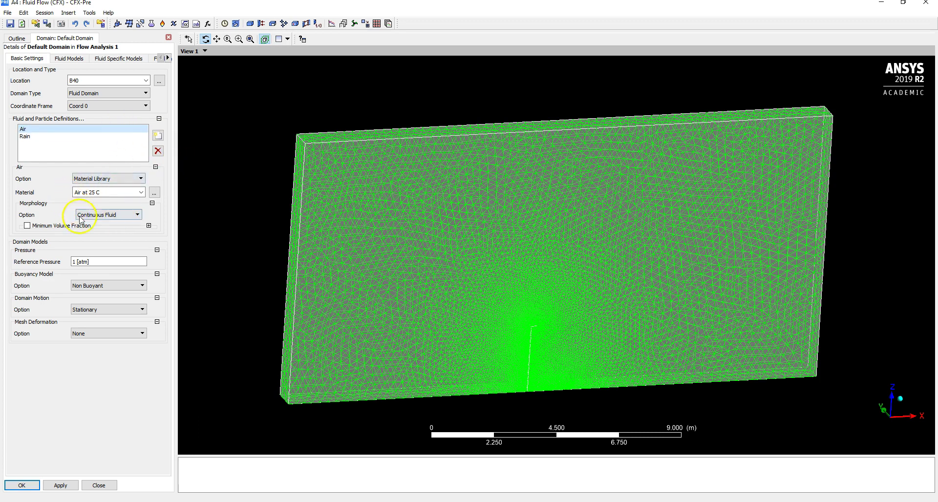
{"action": "left_click", "coordinate": [62, 139]}
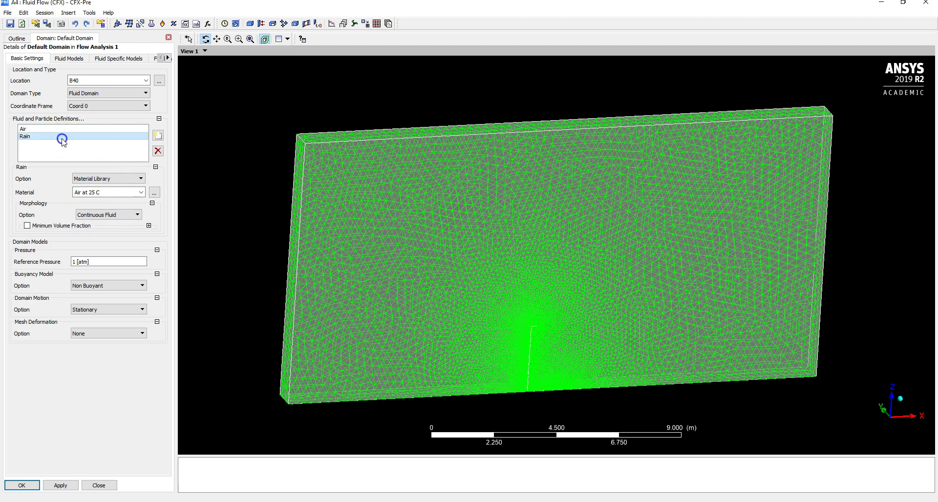
{"action": "left_click", "coordinate": [141, 194]}
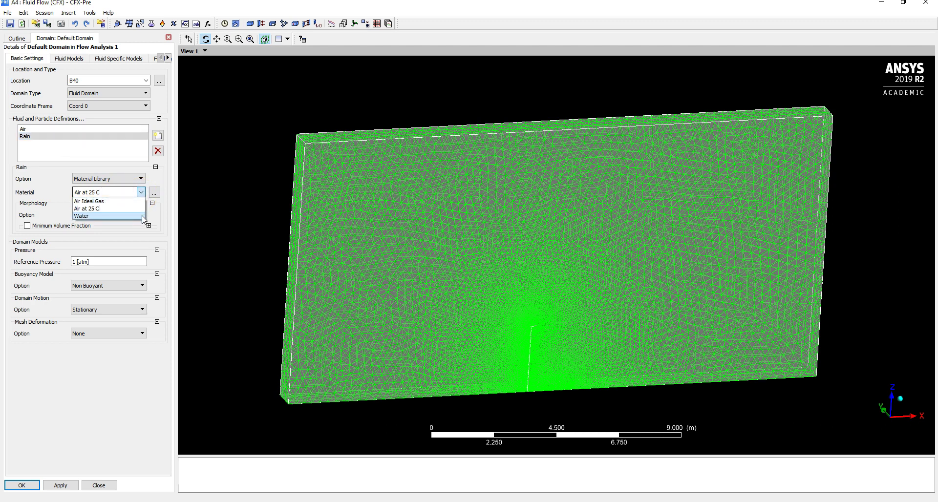
{"action": "left_click", "coordinate": [142, 216]}
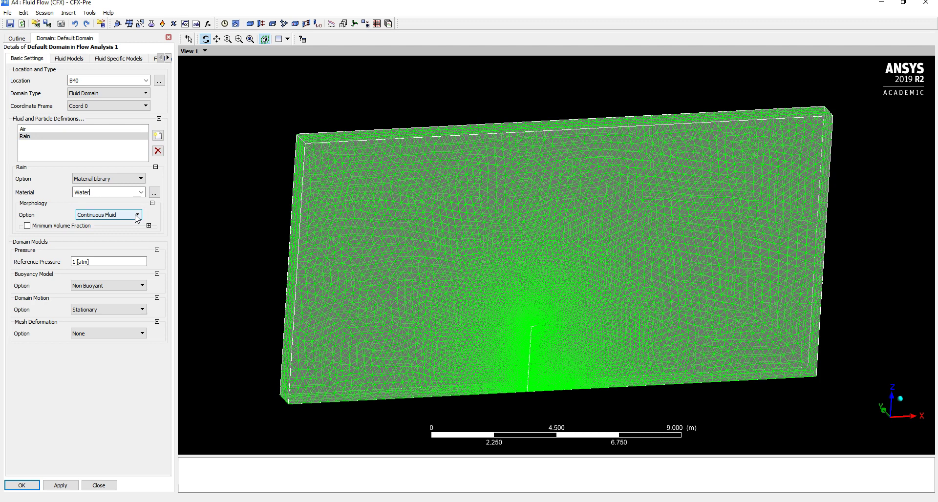
Set Rain's morphology to Particle Transport Solid with a specified particle diameter of 0.002 m
{"action": "left_click", "coordinate": [137, 215]}
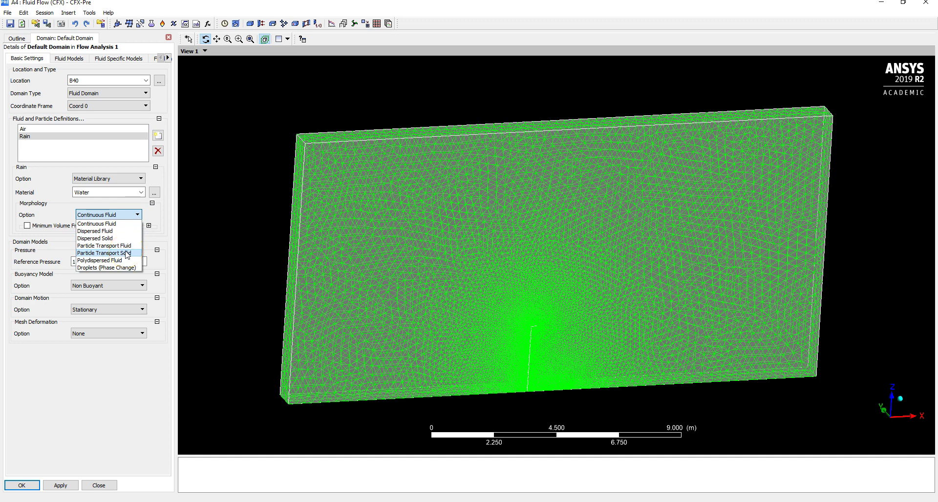
{"action": "left_click", "coordinate": [127, 253]}
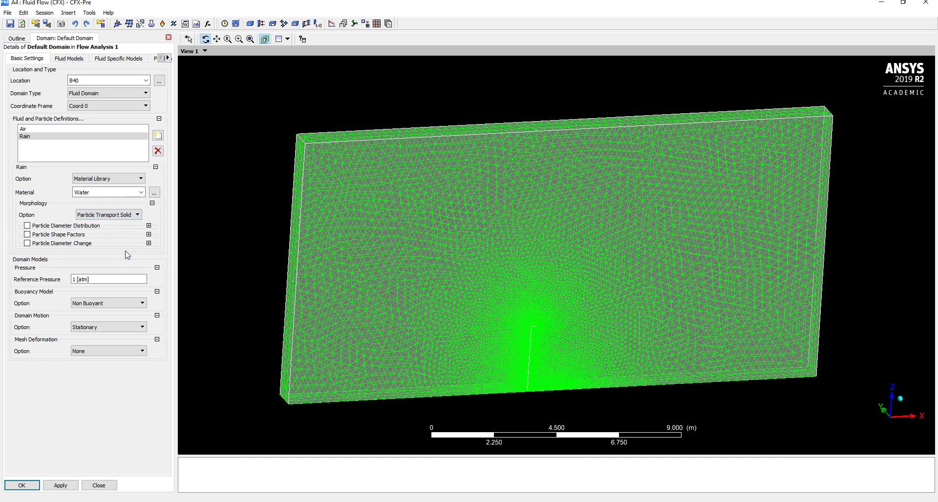
{"action": "left_click", "coordinate": [87, 227]}
{"action": "left_click", "coordinate": [97, 252]}
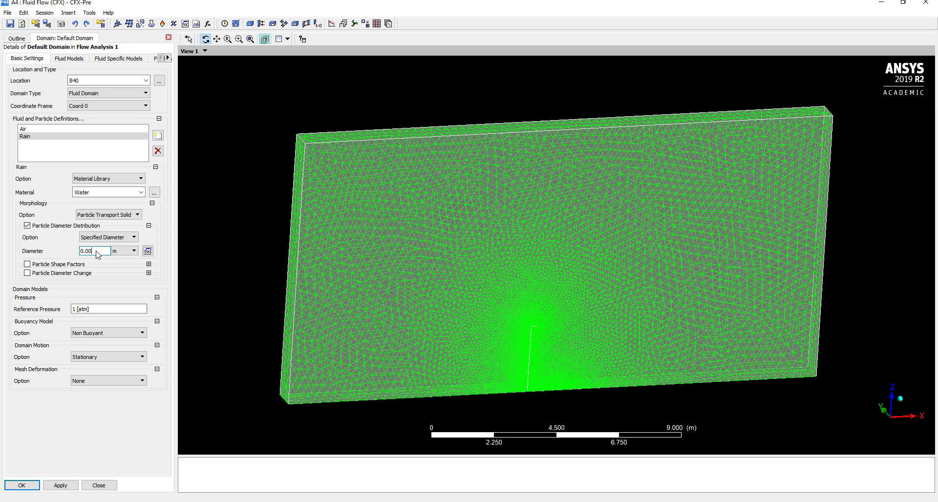
{"action": "type", "text": "0.002"}
Make the domain buoyant with gravity components of 0 in X, 0 in Y and -9.81 m s^-2 in Z
{"action": "left_click", "coordinate": [131, 333]}
{"action": "left_click", "coordinate": [131, 333]}
{"action": "left_click", "coordinate": [132, 332]}
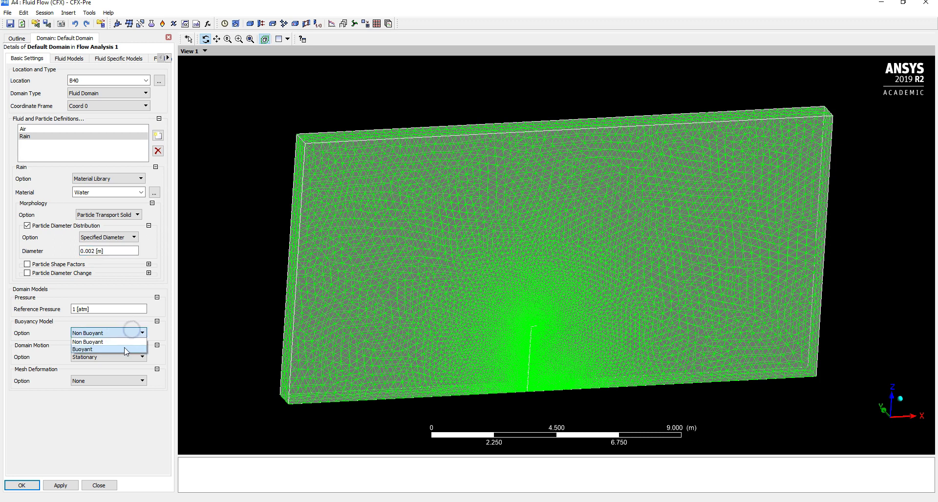
{"action": "left_click", "coordinate": [126, 348]}
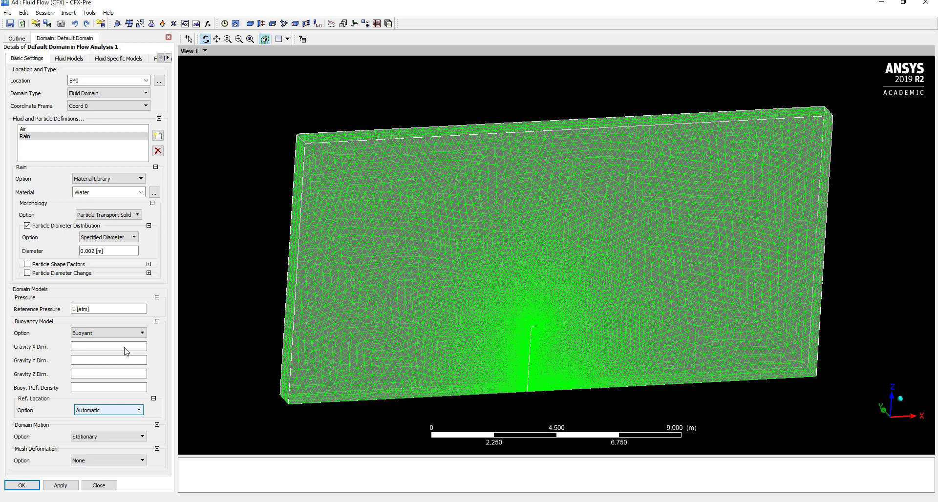
{"action": "left_click", "coordinate": [125, 347]}
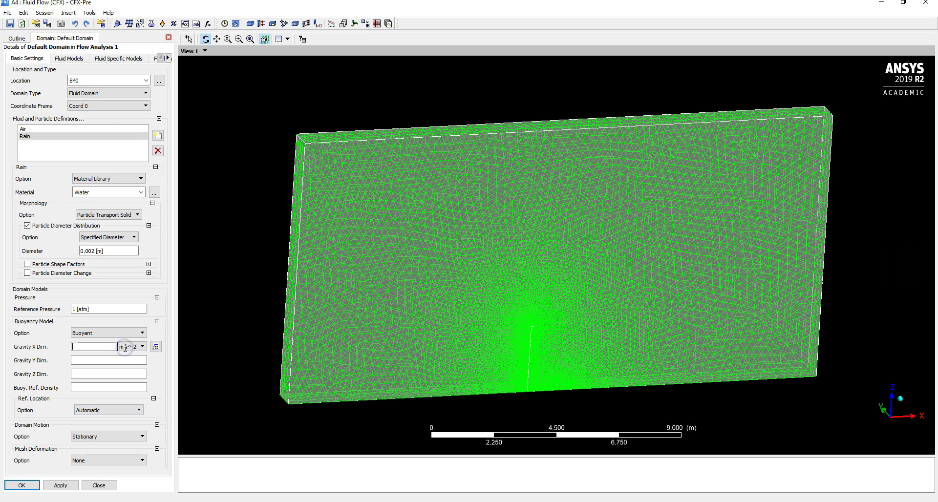
{"action": "type", "text": "0"}
{"action": "key", "text": "Tab"}
{"action": "type", "text": "0"}
{"action": "key", "text": "Tab"}
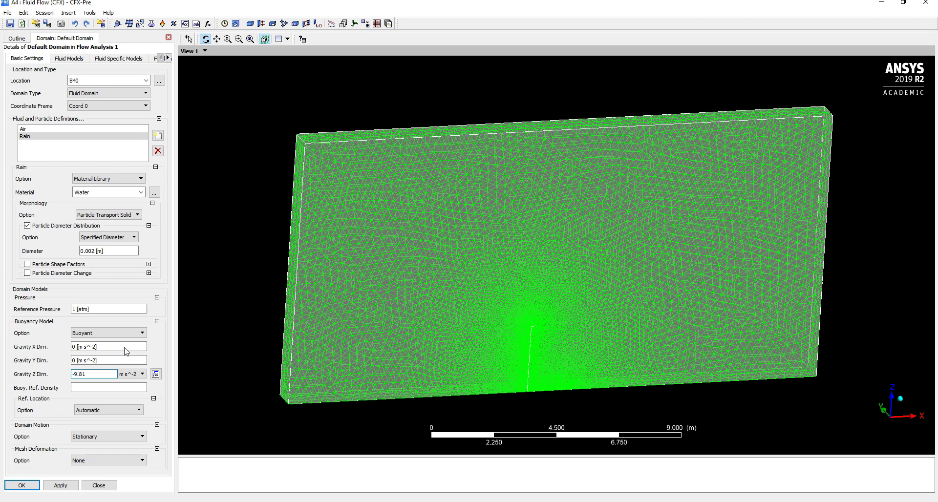
Set the buoyancy reference density to 1.185 kg m^-3 and apply the domain's basic settings
{"action": "left_click", "coordinate": [123, 388]}
{"action": "type", "text": "1"}
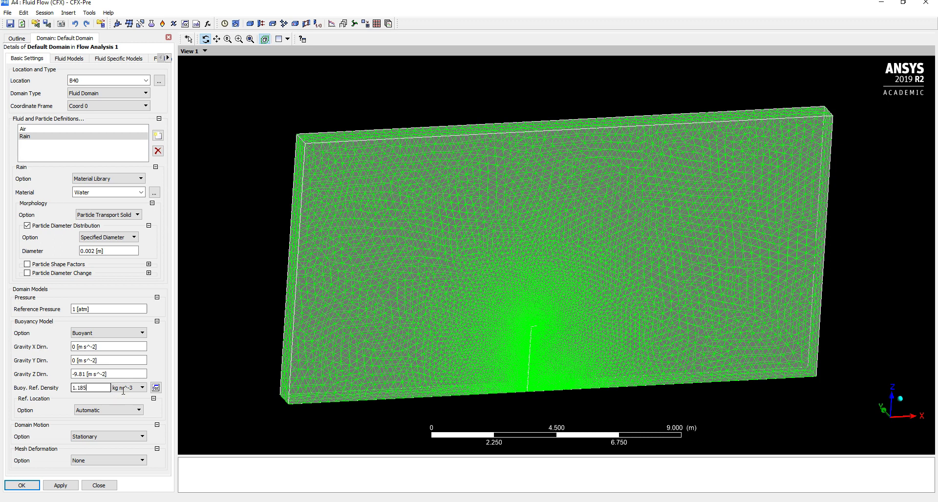
{"action": "type", "text": ".185"}
{"action": "left_click", "coordinate": [49, 405]}
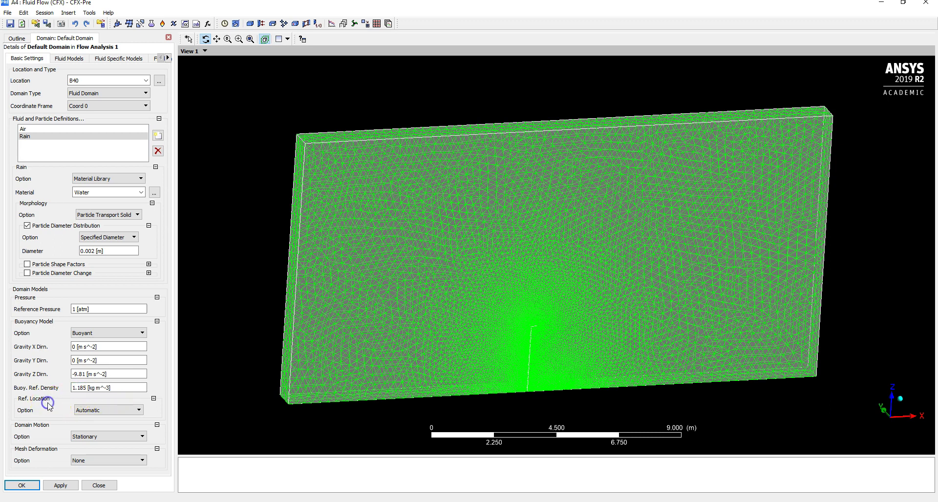
{"action": "left_click", "coordinate": [67, 487]}
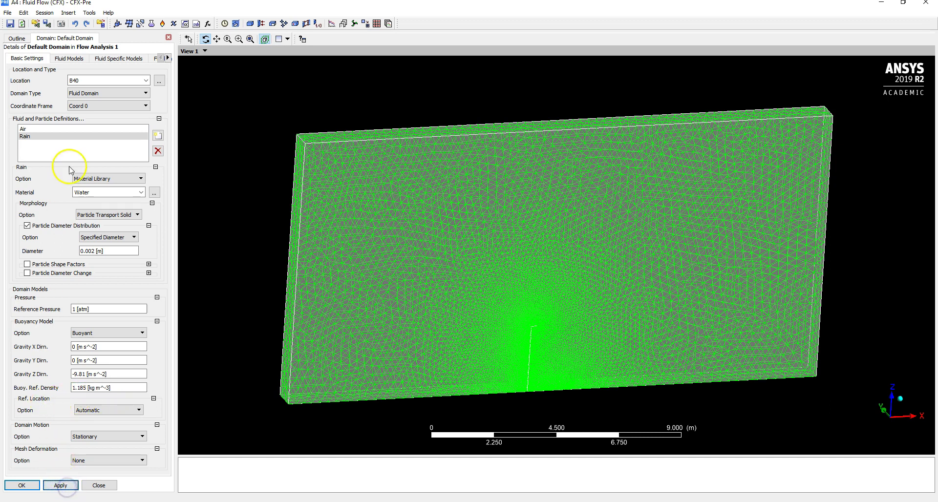
Review the domain's heat transfer and turbulence models and the fluid-specific models for Rain
{"action": "left_click", "coordinate": [81, 60]}
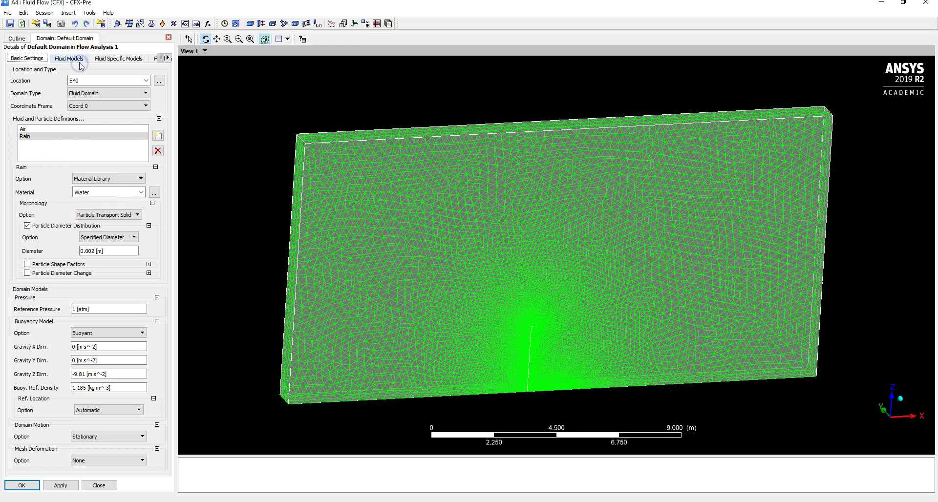
{"action": "left_click", "coordinate": [107, 83]}
{"action": "left_click", "coordinate": [124, 124]}
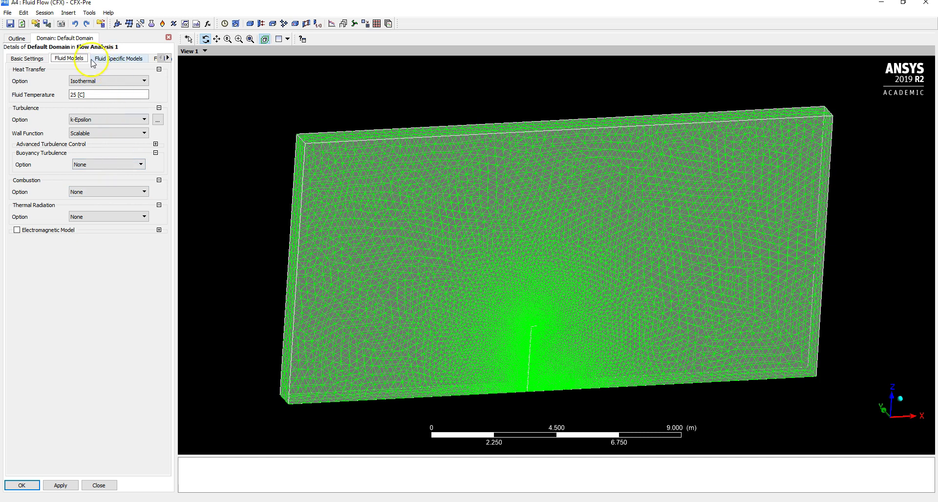
{"action": "left_click", "coordinate": [103, 59]}
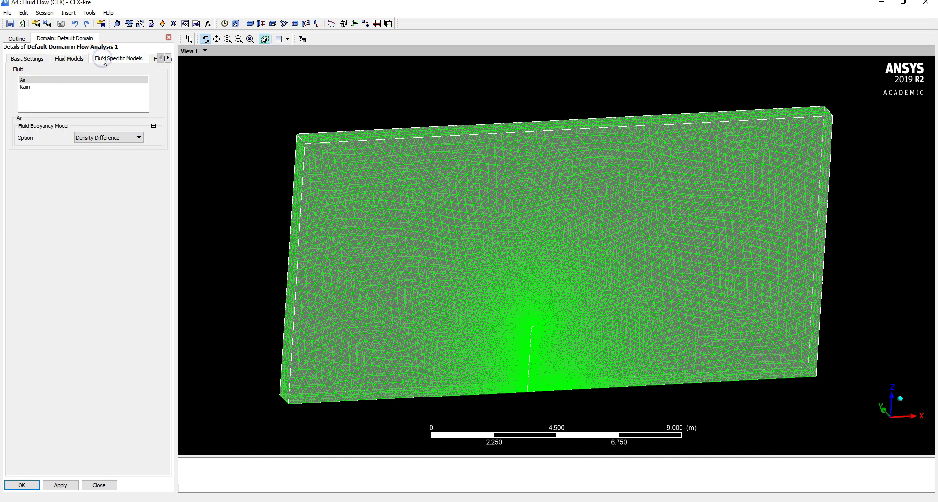
{"action": "left_click", "coordinate": [96, 93]}
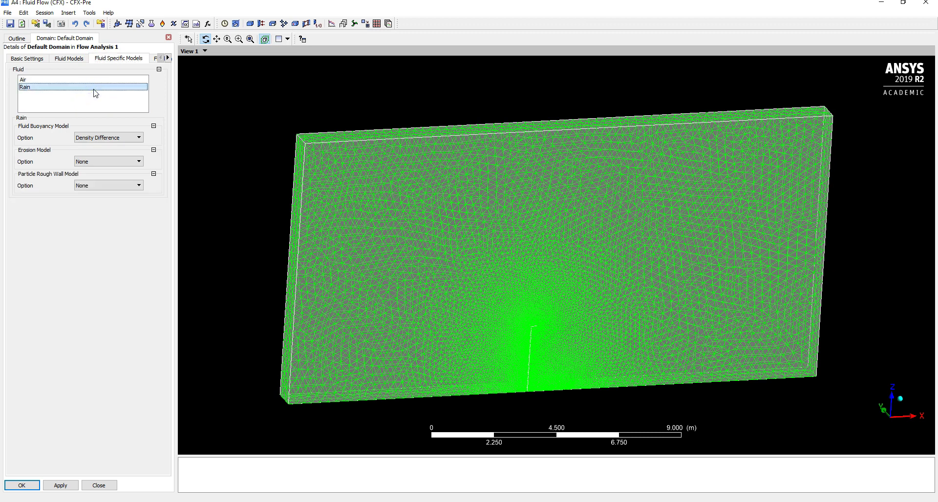
{"action": "left_click", "coordinate": [97, 166]}
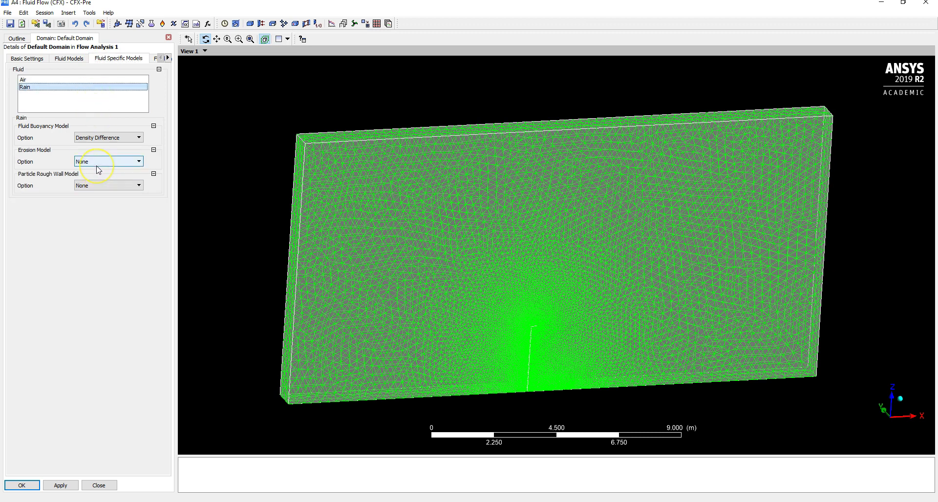
Set the particle coupling of the Air | Rain fluid pair to One-way Coupling
{"action": "left_click", "coordinate": [154, 60]}
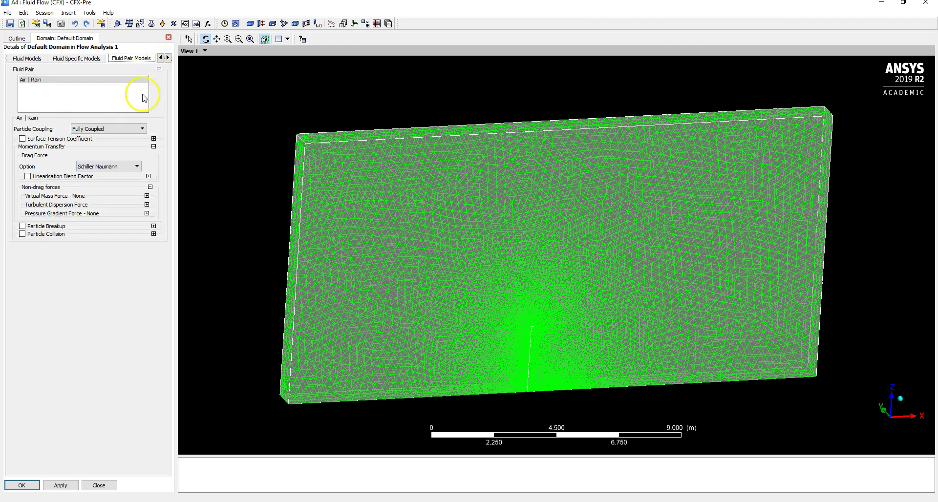
{"action": "left_click", "coordinate": [131, 128]}
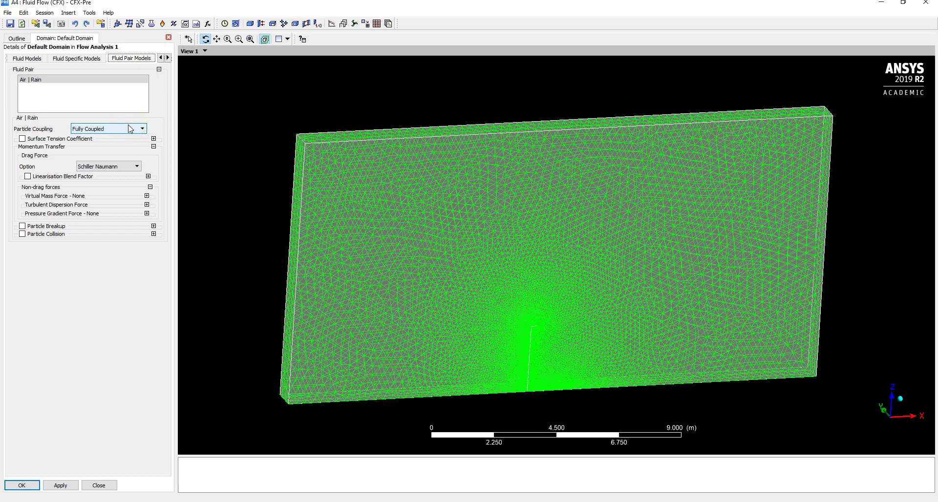
{"action": "left_click", "coordinate": [130, 130]}
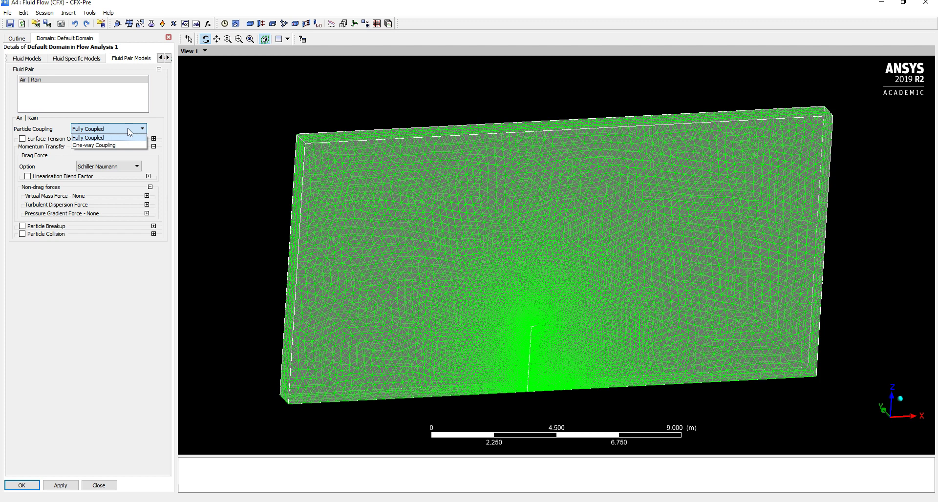
{"action": "left_click", "coordinate": [130, 146]}
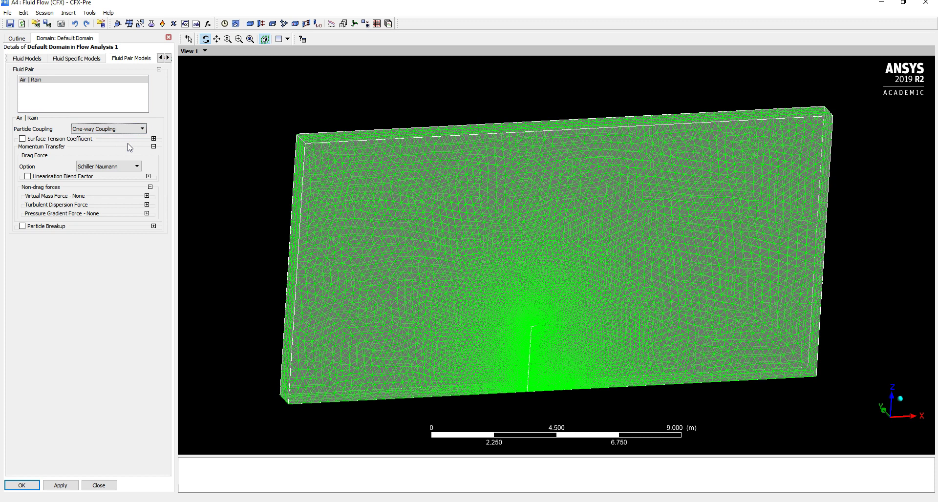
Set the Air | Rain drag force to Particle Transport Drag Coefficient with a value of 0.5 and confirm the domain
{"action": "left_click", "coordinate": [129, 167]}
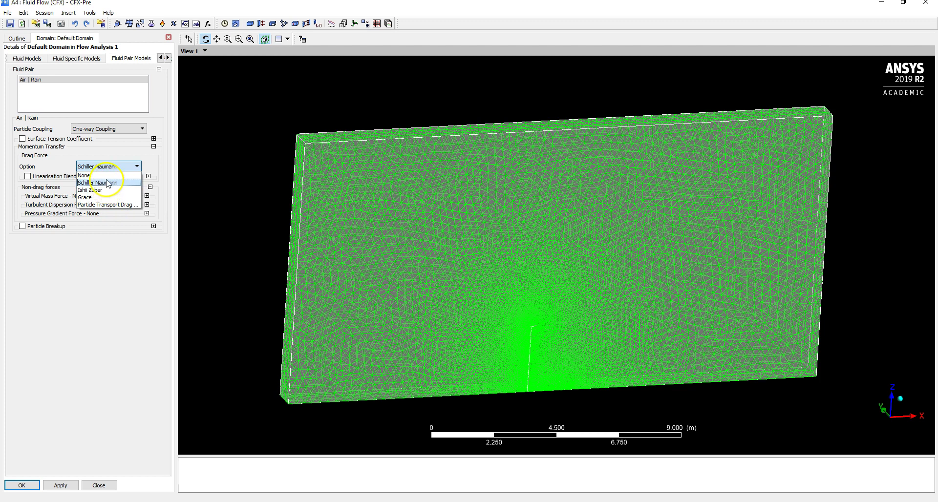
{"action": "left_click", "coordinate": [119, 205]}
{"action": "double_click", "coordinate": [120, 208]}
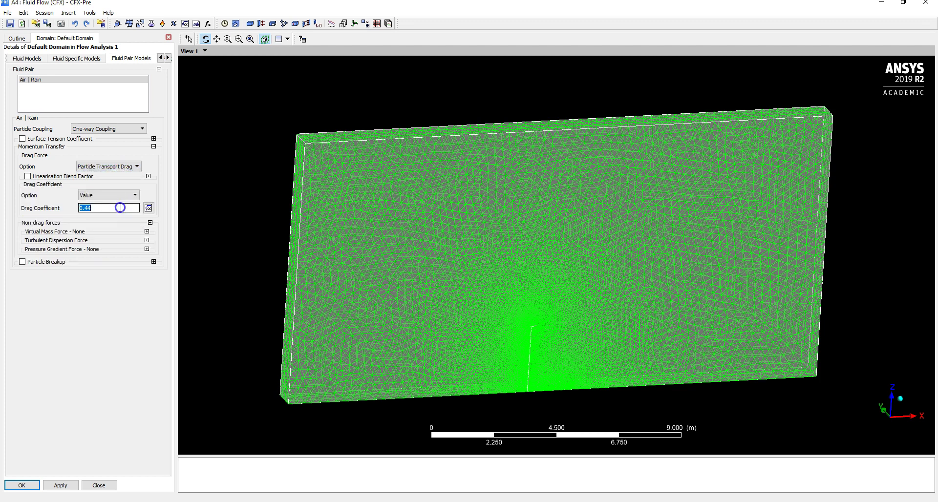
{"action": "type", "text": "0"}
{"action": "left_click", "coordinate": [167, 57]}
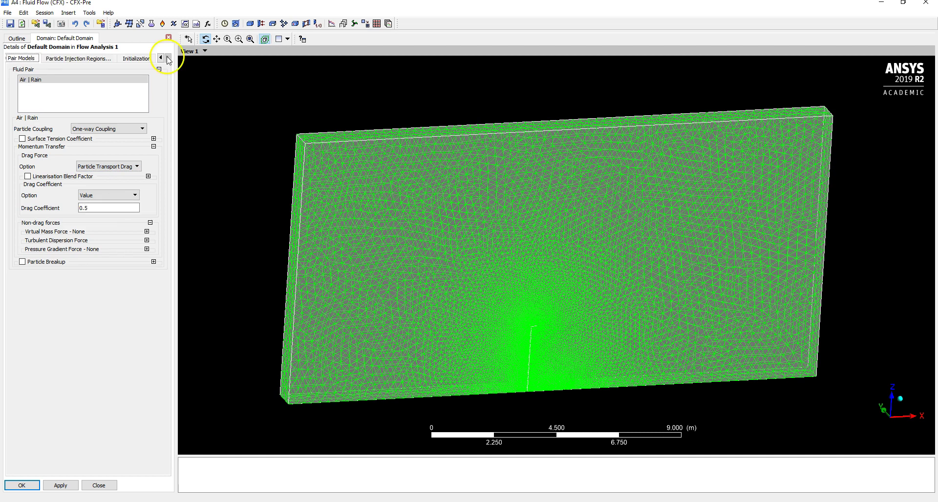
{"action": "left_click", "coordinate": [83, 58]}
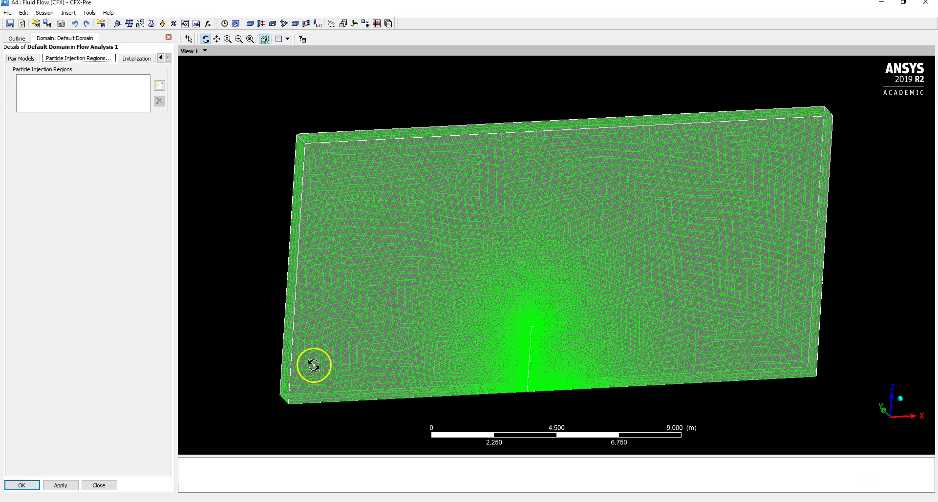
{"action": "left_click", "coordinate": [25, 489]}
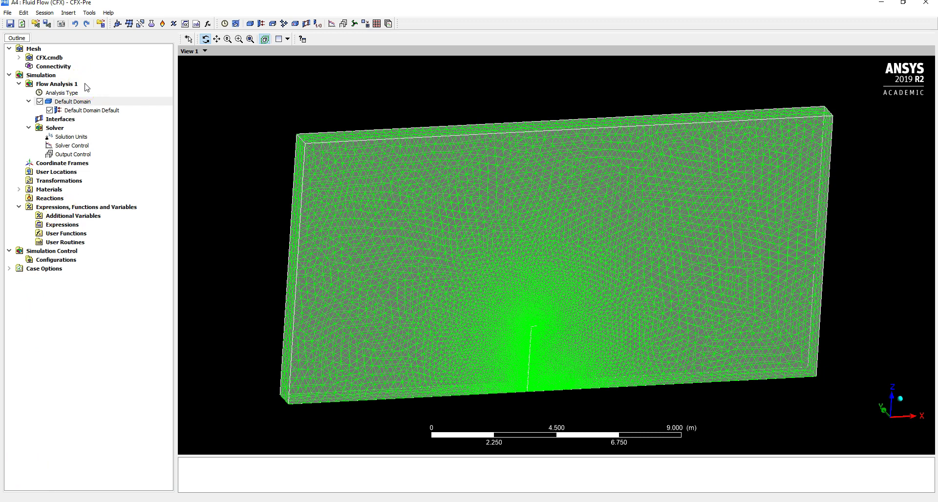
Insert an inlet boundary named Inlet and assign it to the domain's narrow end face on the negative X side
{"action": "left_click", "coordinate": [233, 141]}
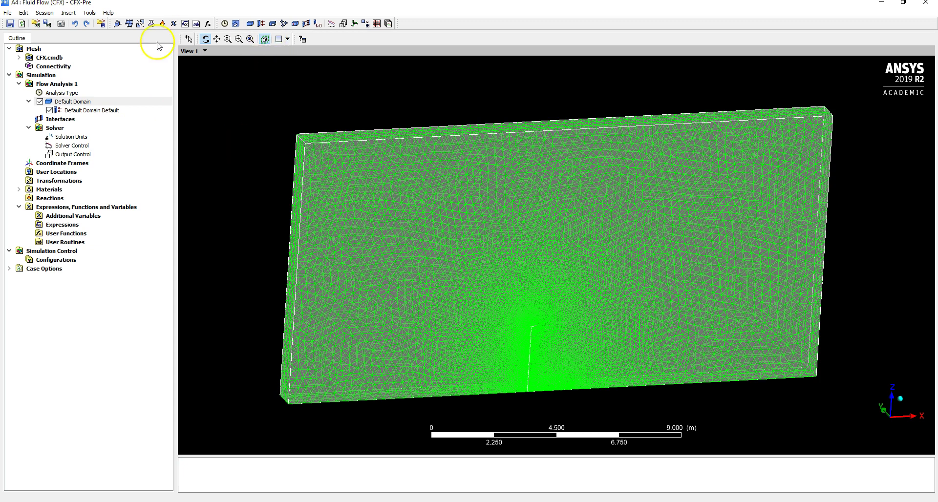
{"action": "left_click", "coordinate": [262, 26]}
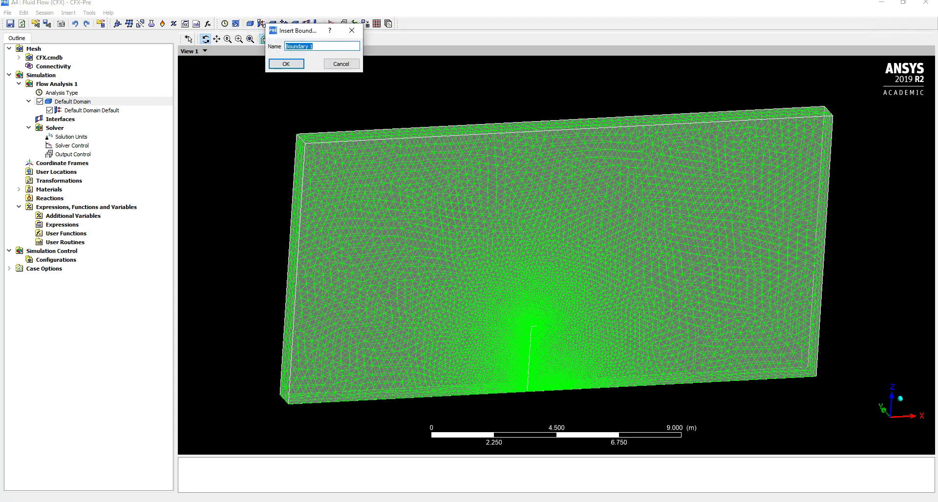
{"action": "type", "text": "Inlet"}
{"action": "key", "text": "Return"}
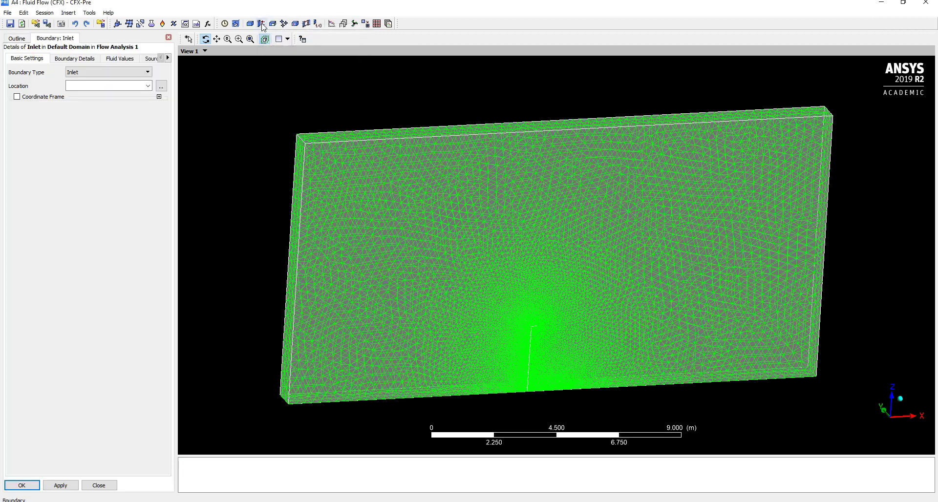
{"action": "left_click", "coordinate": [133, 88]}
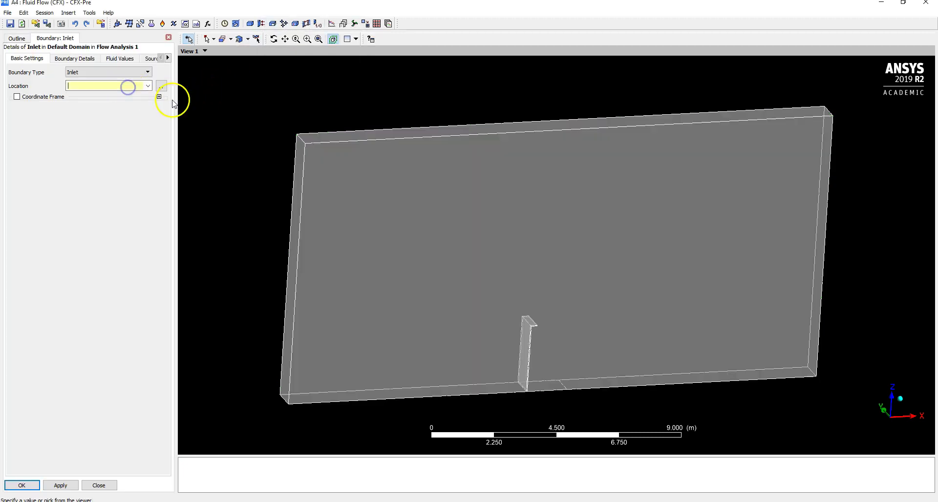
{"action": "left_click", "coordinate": [296, 181]}
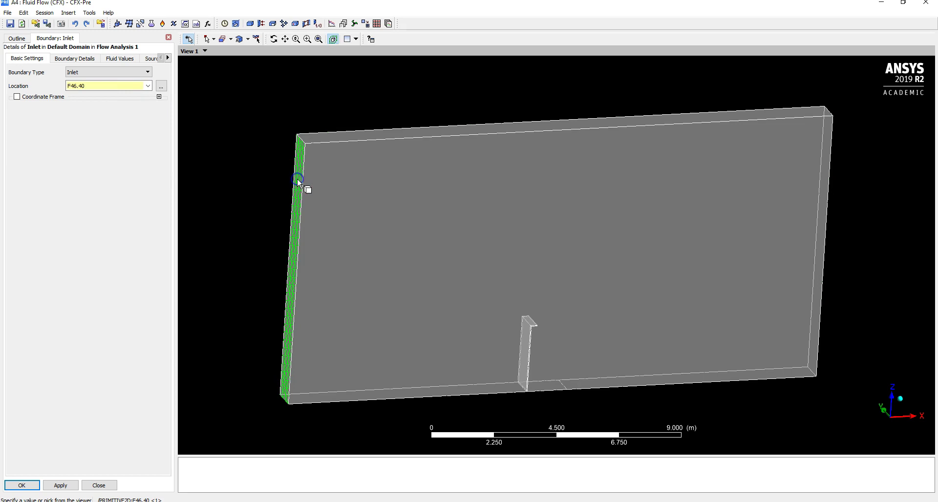
Set the inlet's normal speed to 1 m s^-1 and define Rain's particle behaviour with a normal speed of 1 m s^-1
{"action": "left_click", "coordinate": [74, 59]}
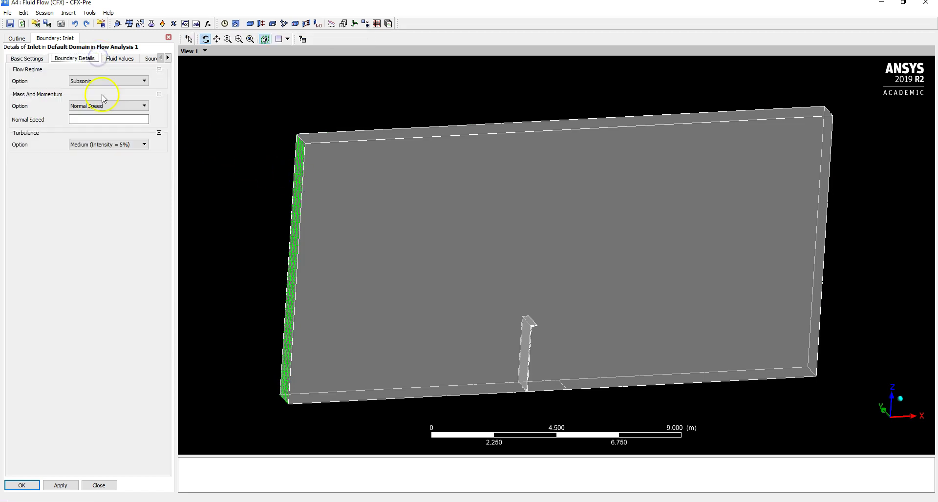
{"action": "left_click", "coordinate": [105, 119]}
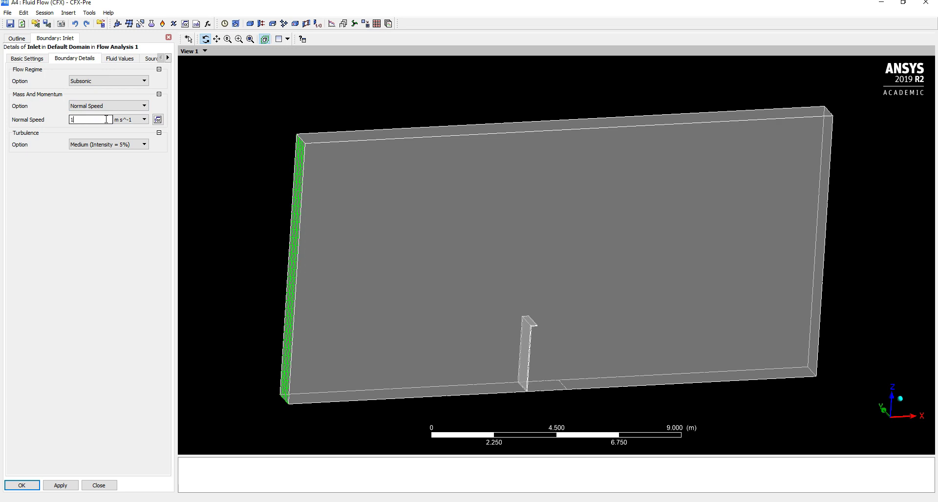
{"action": "left_click", "coordinate": [118, 58]}
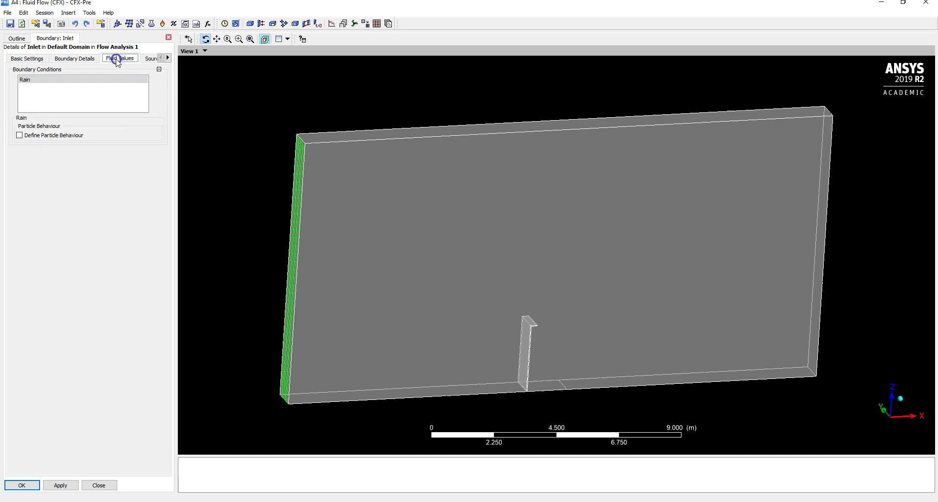
{"action": "left_click", "coordinate": [70, 136]}
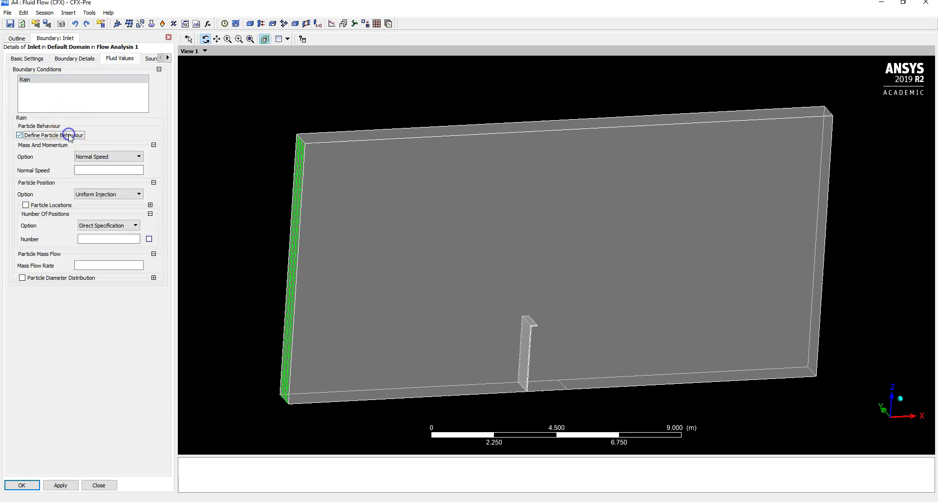
{"action": "left_click", "coordinate": [101, 170]}
{"action": "type", "text": "1"}
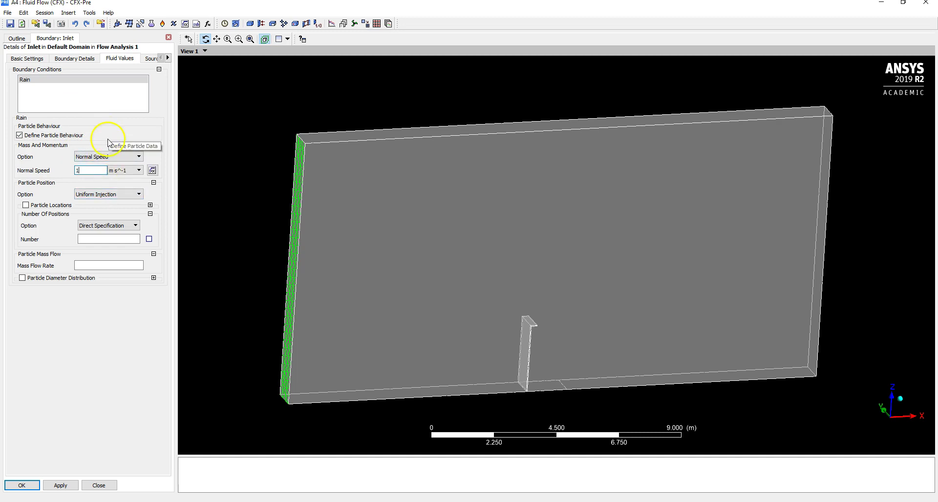
Set Rain's number of injection positions at the inlet to 1500 and its mass flow rate to 1.5 kg s^-1
{"action": "left_click", "coordinate": [122, 240]}
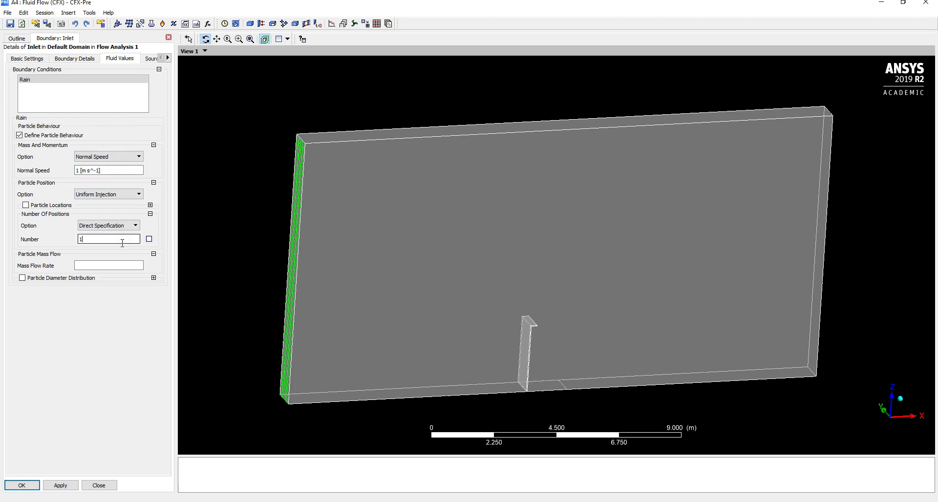
{"action": "type", "text": "1500"}
{"action": "left_click", "coordinate": [111, 266]}
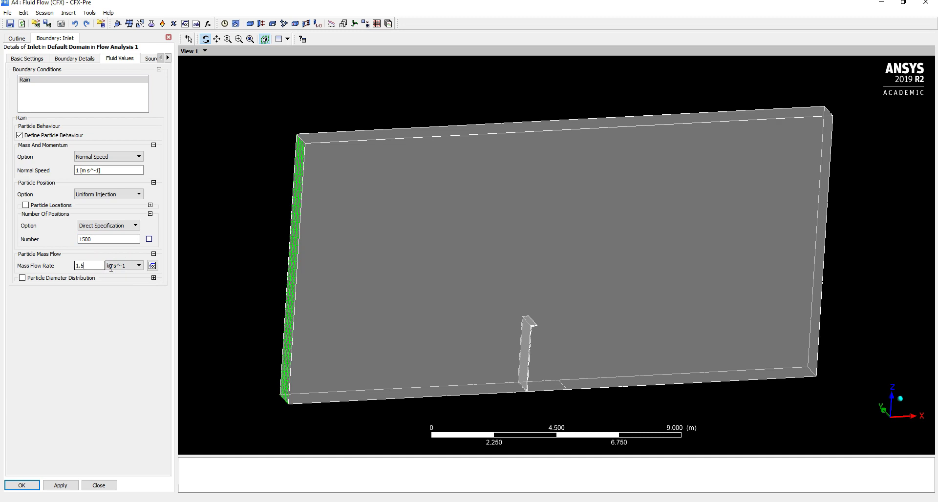
{"action": "left_click", "coordinate": [108, 299]}
Enable the particle diameter distribution for Rain at the inlet with a specified diameter of 0.002 m
{"action": "left_click", "coordinate": [85, 280]}
{"action": "left_click", "coordinate": [94, 303]}
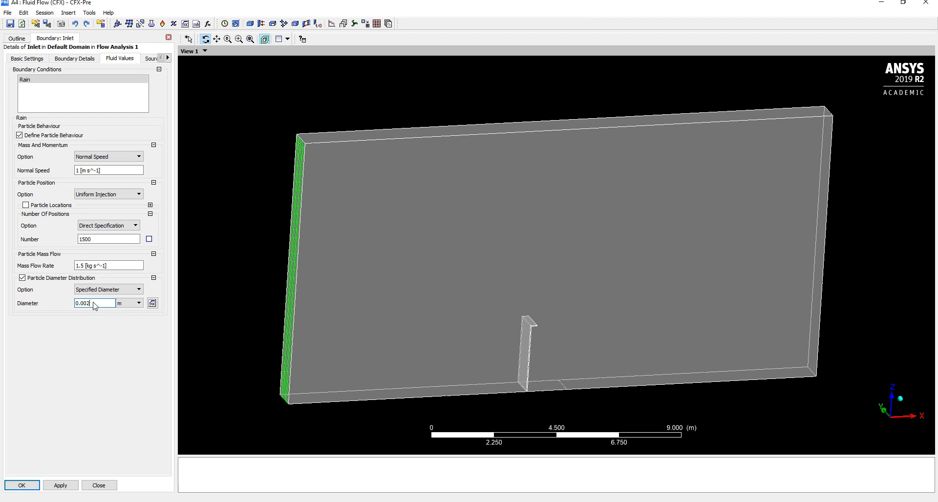
{"action": "left_click", "coordinate": [98, 339]}
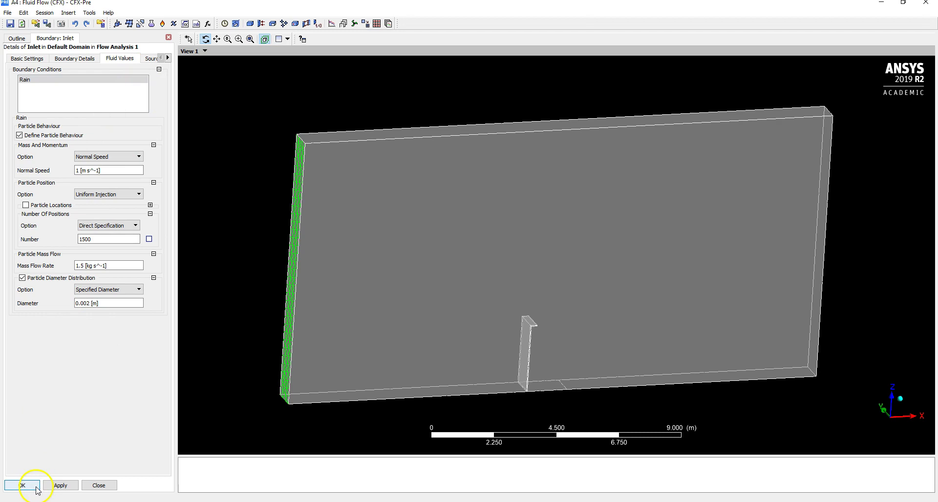
Accept the inlet settings and insert a new boundary named Sky in the Default Domain
{"action": "left_click", "coordinate": [22, 486]}
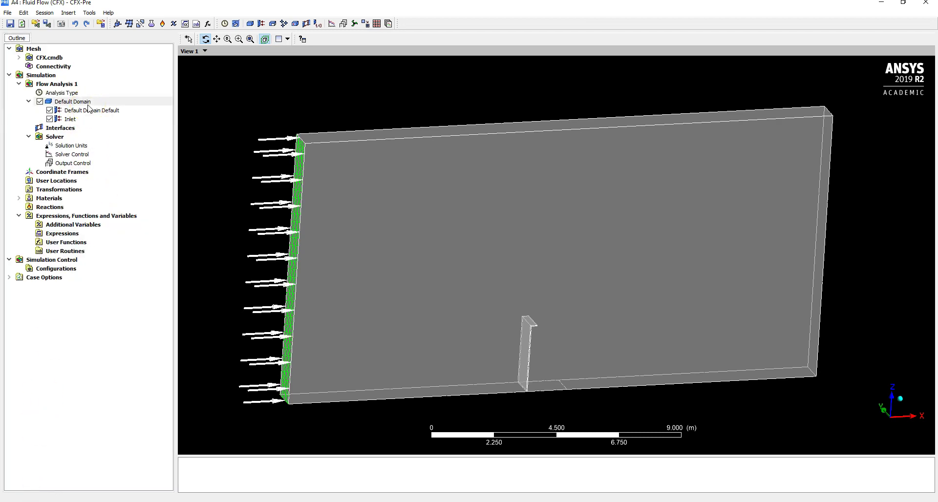
{"action": "right_click", "coordinate": [89, 106]}
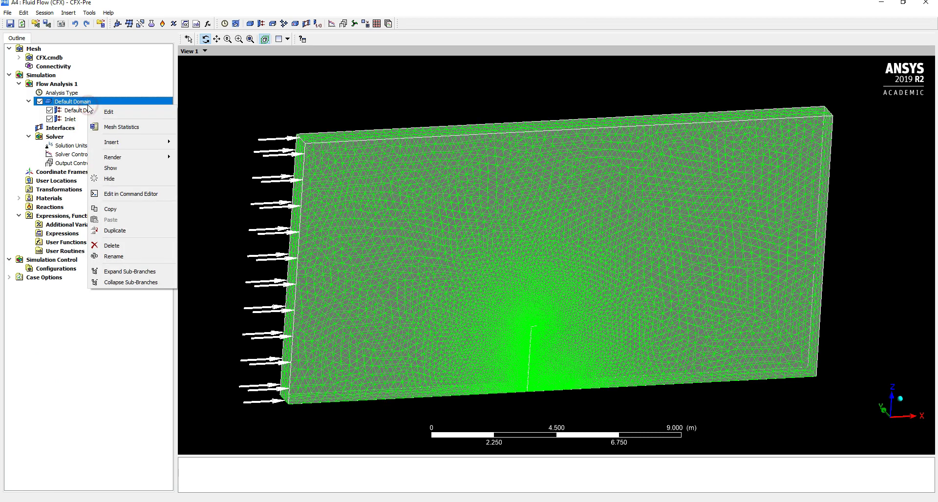
{"action": "mouse_move", "coordinate": [145, 143]}
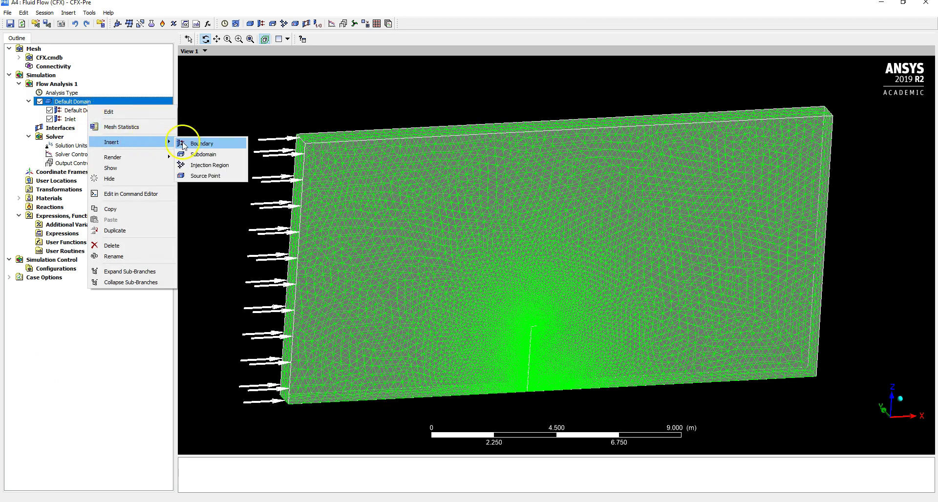
{"action": "left_click", "coordinate": [194, 142]}
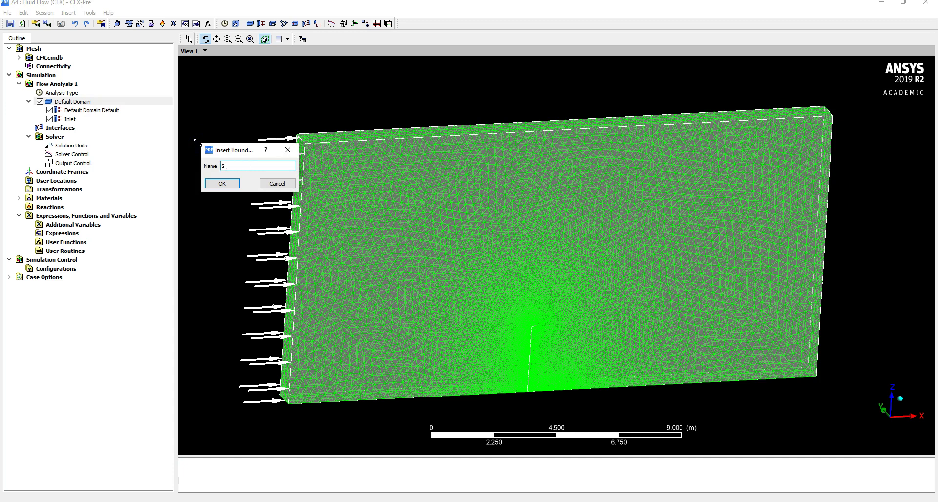
{"action": "left_click", "coordinate": [224, 184]}
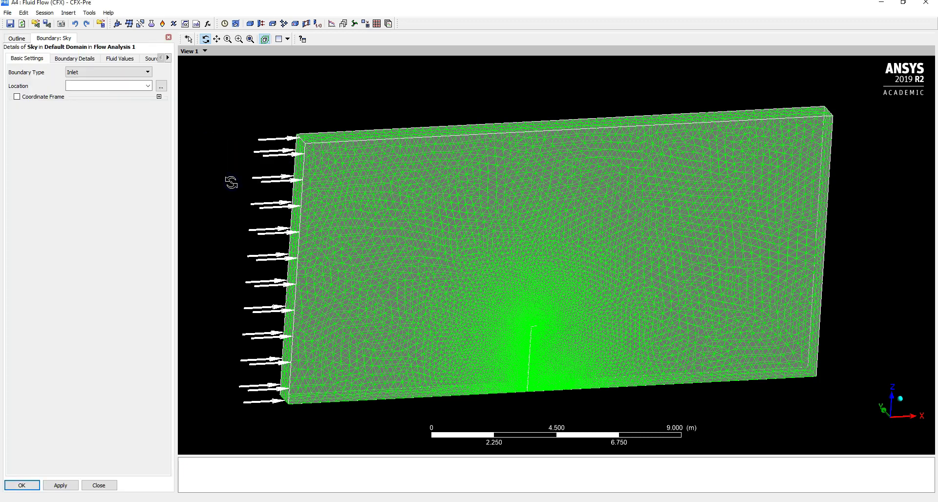
Set Sky's boundary type to Opening and assign it to the domain's long, narrow upper face on the positive Z side
{"action": "left_click", "coordinate": [109, 74]}
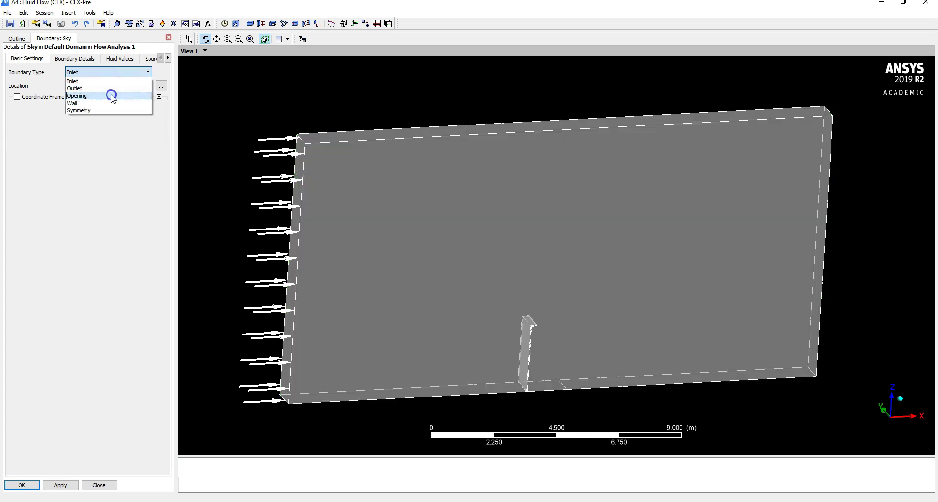
{"action": "left_click", "coordinate": [112, 96]}
{"action": "left_click", "coordinate": [110, 87]}
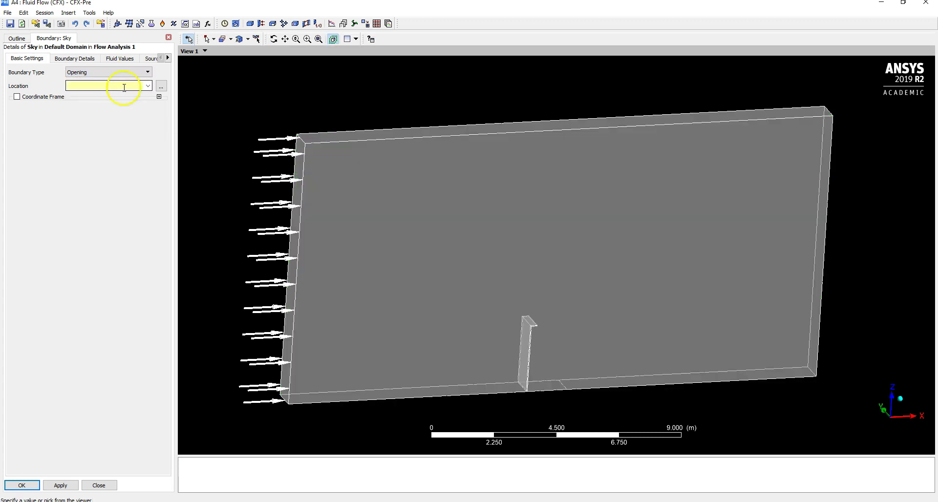
{"action": "left_click", "coordinate": [321, 141]}
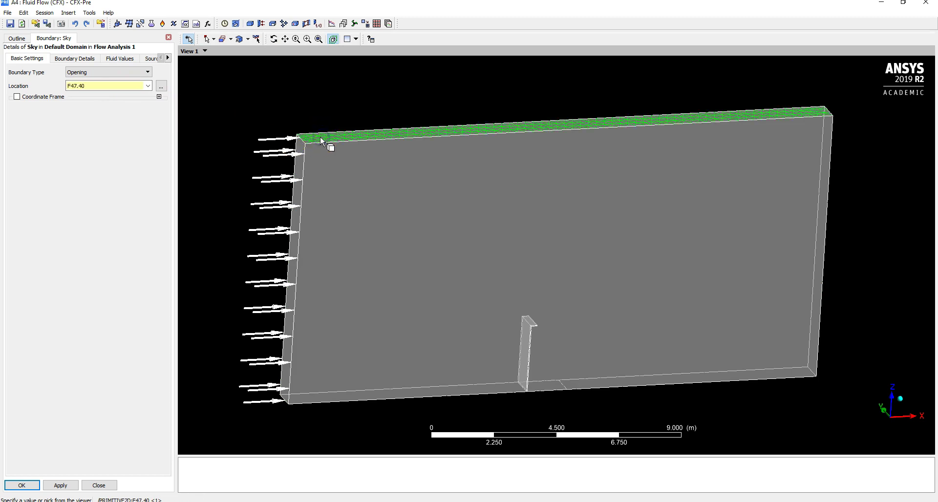
Fill in Sky's relative pressure and define Rain's particle behaviour there with the Cart. Vel. Components option
{"action": "left_click", "coordinate": [74, 58]}
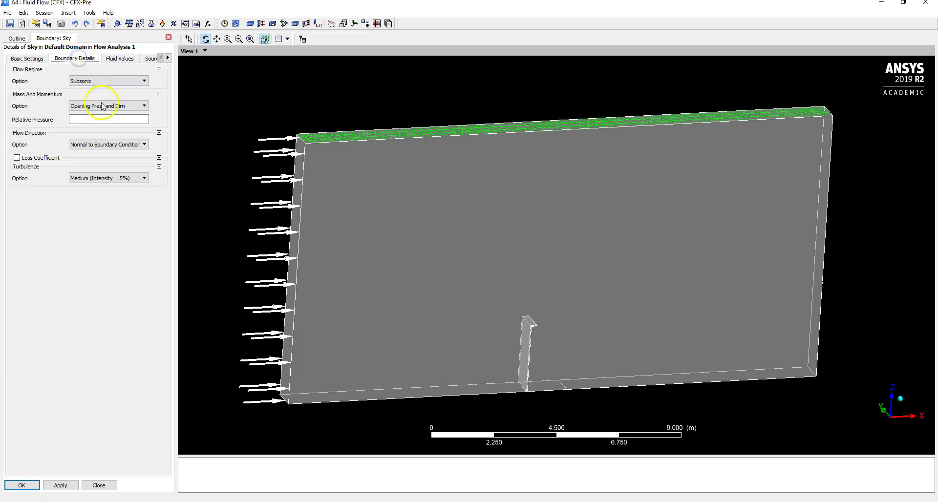
{"action": "left_click", "coordinate": [110, 120]}
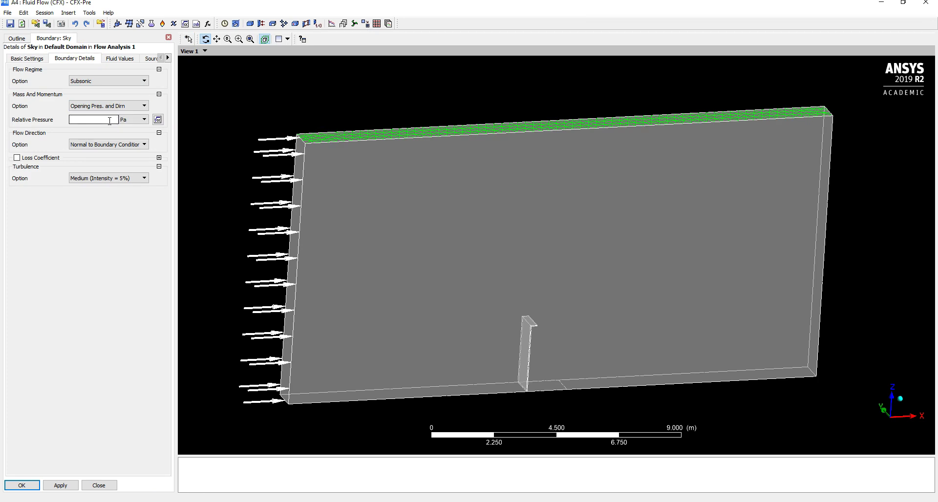
{"action": "left_click", "coordinate": [120, 58]}
{"action": "left_click", "coordinate": [93, 80]}
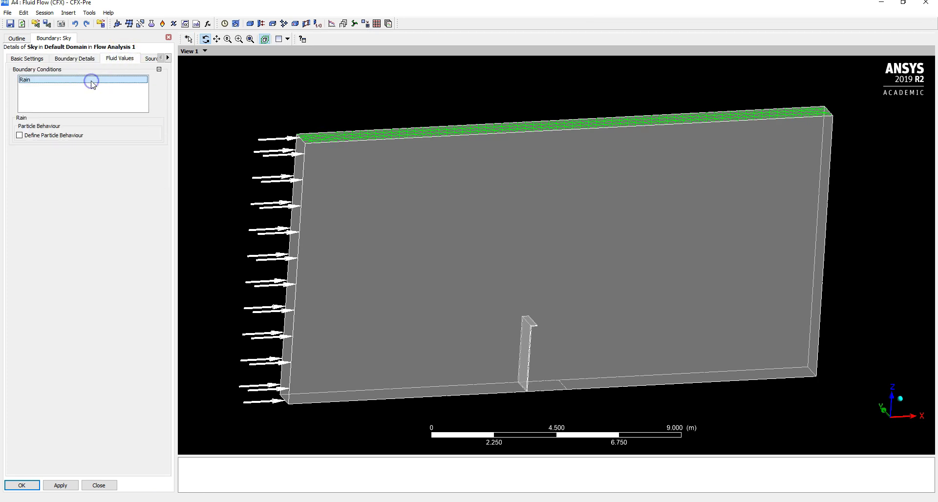
{"action": "left_click", "coordinate": [68, 135]}
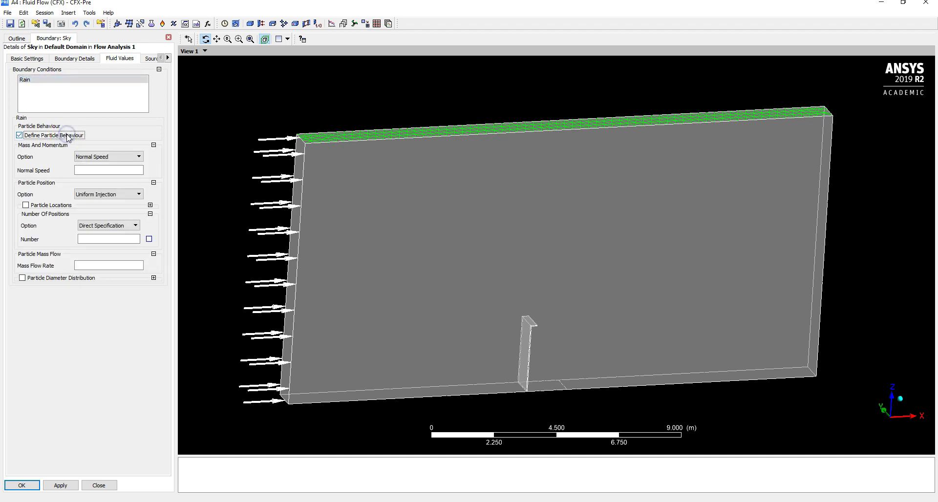
{"action": "left_click", "coordinate": [110, 159]}
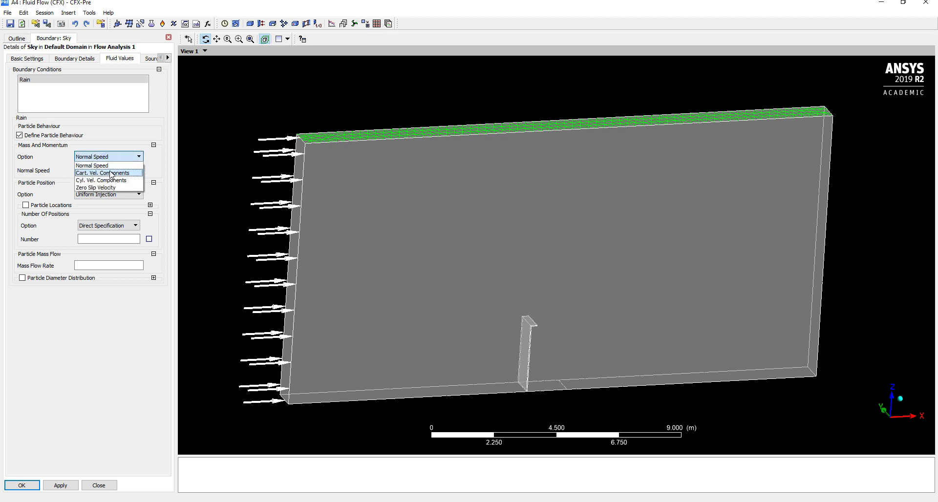
{"action": "left_click", "coordinate": [111, 174]}
Set Rain's velocity components at Sky to U 1, V 0 and W -0.1 m s^-1
{"action": "left_click", "coordinate": [110, 170]}
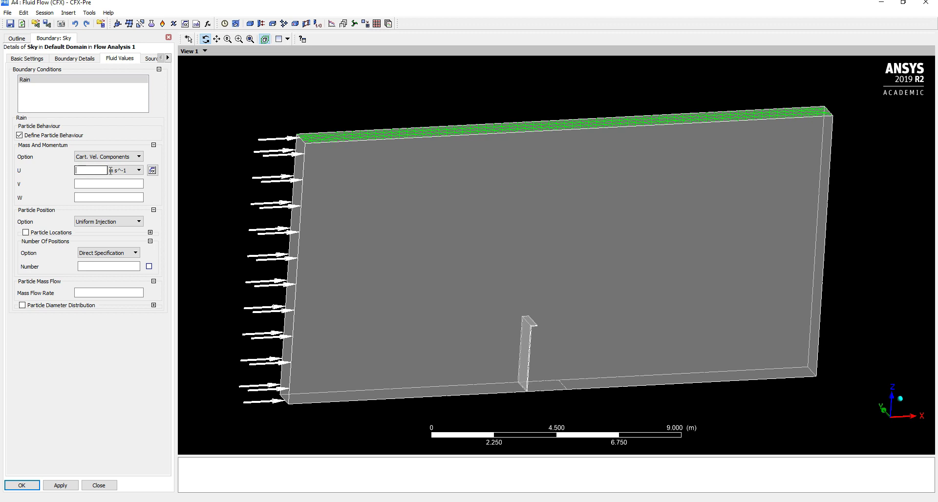
{"action": "type", "text": "1"}
{"action": "key", "text": "Return"}
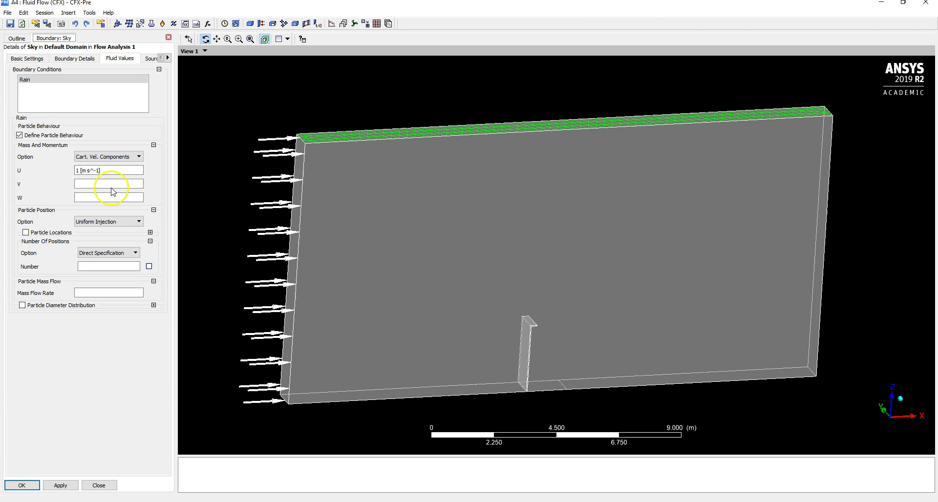
{"action": "left_click", "coordinate": [112, 185]}
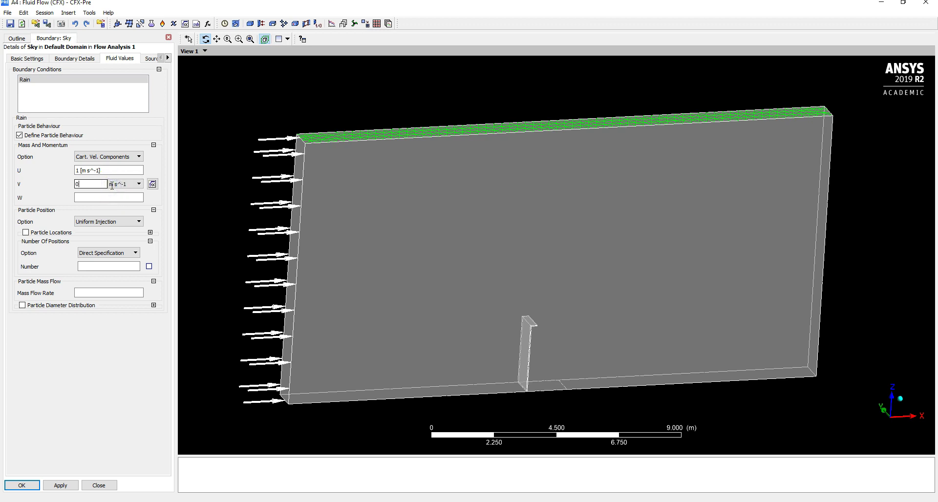
{"action": "type", "text": "0"}
{"action": "left_click", "coordinate": [113, 196]}
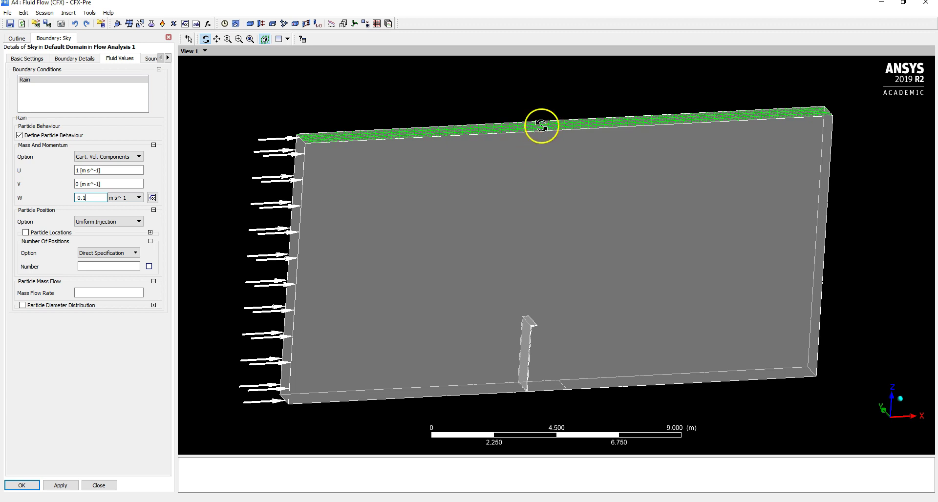
Set Rain's number of injection positions at Sky to 3000 and its mass flow rate to 3 kg s^-1
{"action": "left_click", "coordinate": [109, 264]}
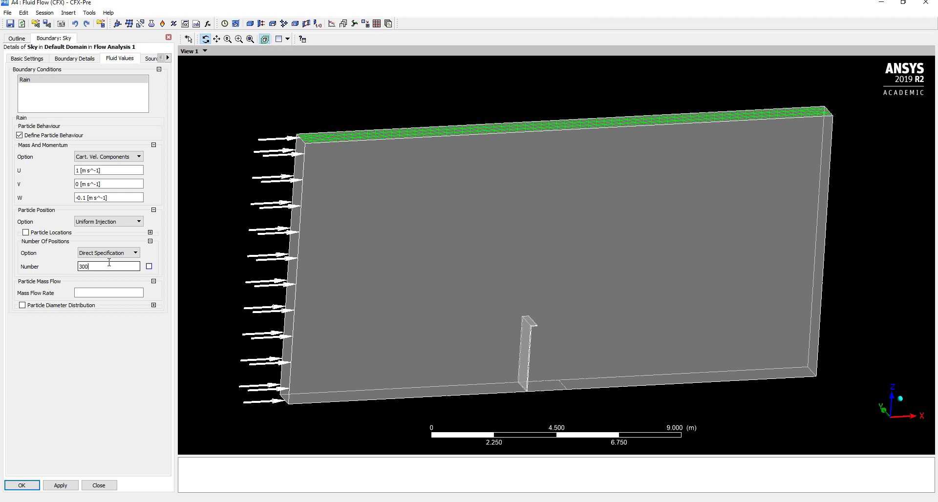
{"action": "type", "text": "3000"}
{"action": "left_click", "coordinate": [108, 292]}
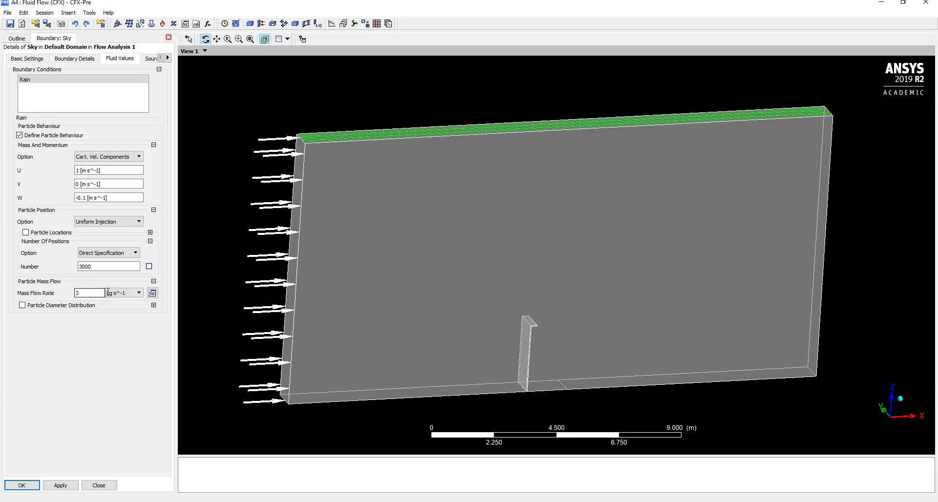
{"action": "left_click", "coordinate": [96, 344]}
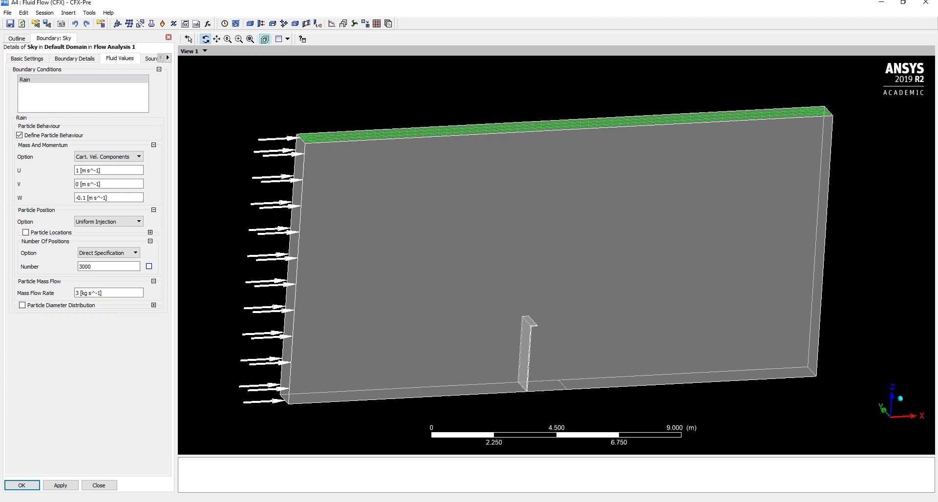
Enable Rain's particle diameter distribution at Sky with a specified diameter of 0.002 m and accept the boundary
{"action": "left_click", "coordinate": [55, 306]}
{"action": "left_click", "coordinate": [98, 332]}
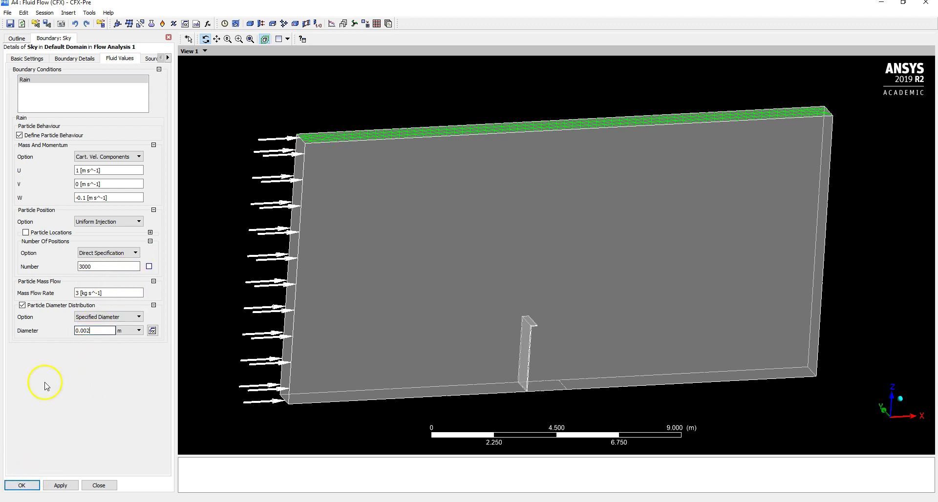
{"action": "left_click", "coordinate": [22, 486]}
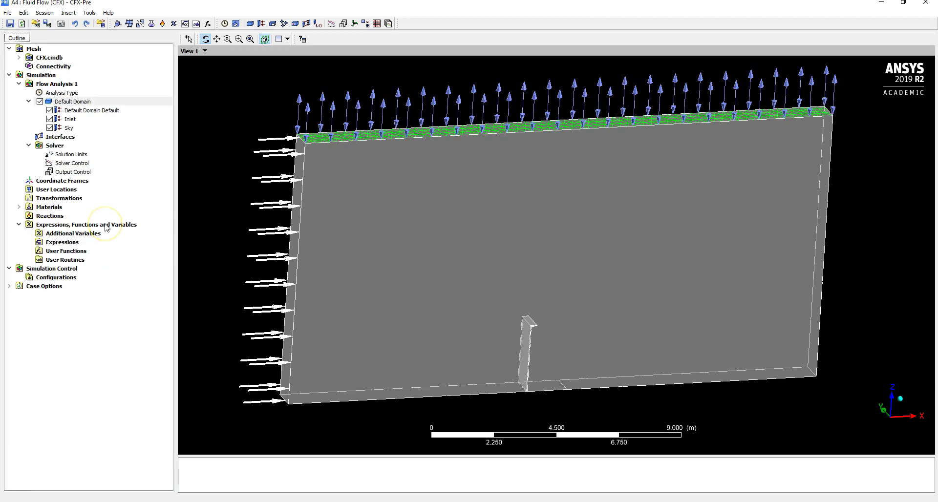
Insert a new boundary named Outlet in the Default Domain
{"action": "mouse_move", "coordinate": [426, 228]}
{"action": "left_mouse_down"}
{"action": "mouse_move", "coordinate": [486, 241]}
{"action": "mouse_move", "coordinate": [440, 240]}
{"action": "left_mouse_up"}
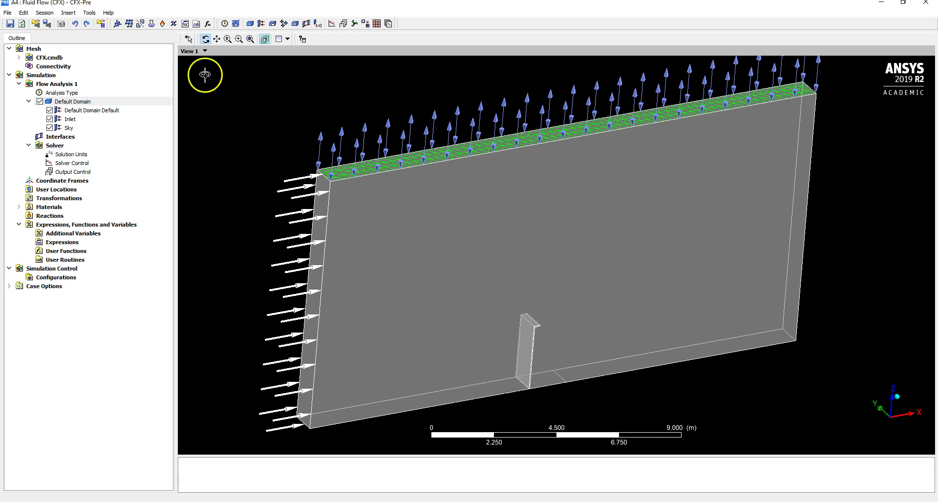
{"action": "right_click", "coordinate": [136, 103]}
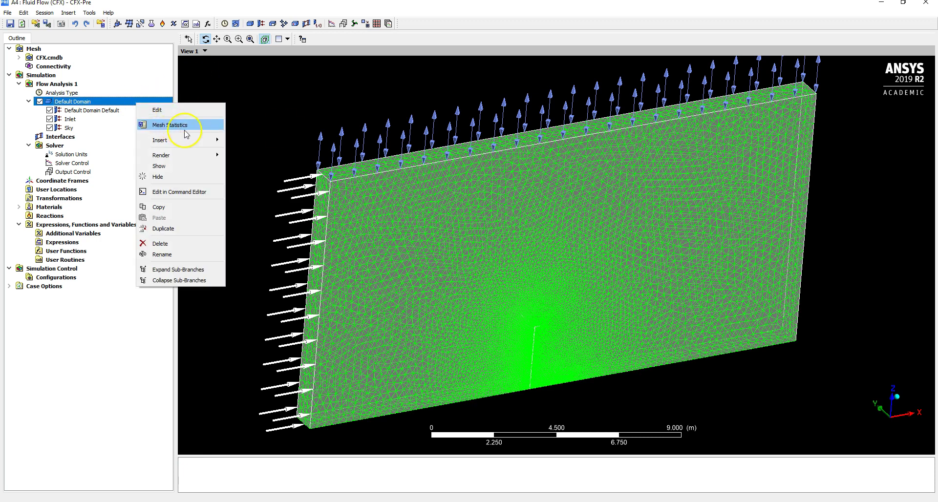
{"action": "mouse_move", "coordinate": [201, 143]}
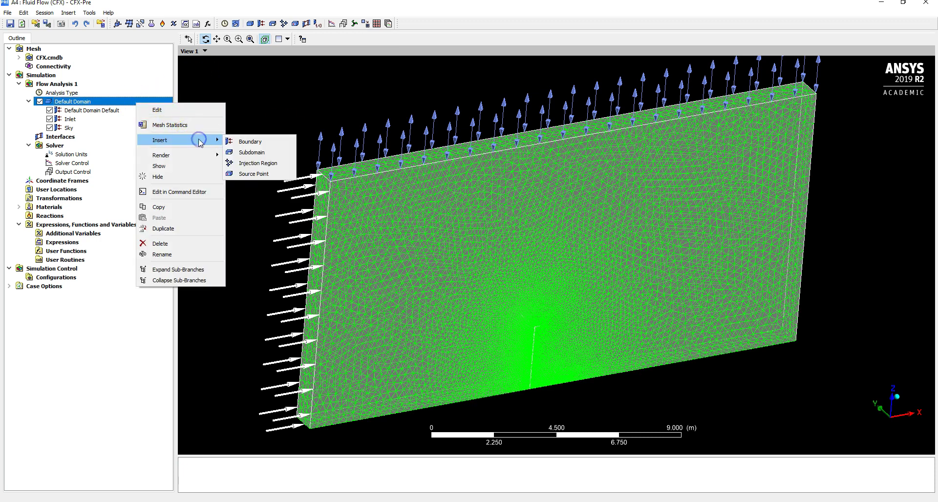
{"action": "left_click", "coordinate": [237, 141]}
{"action": "type", "text": "Outlet"}
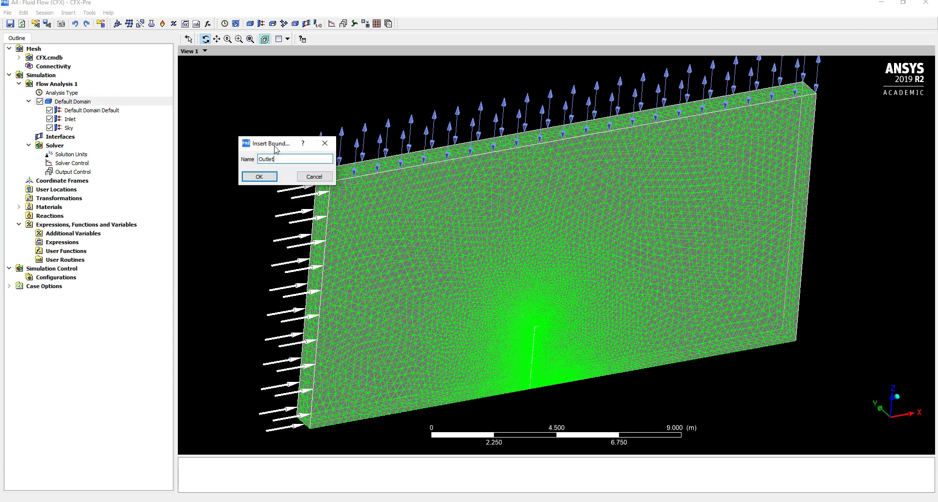
{"action": "key", "text": "Return"}
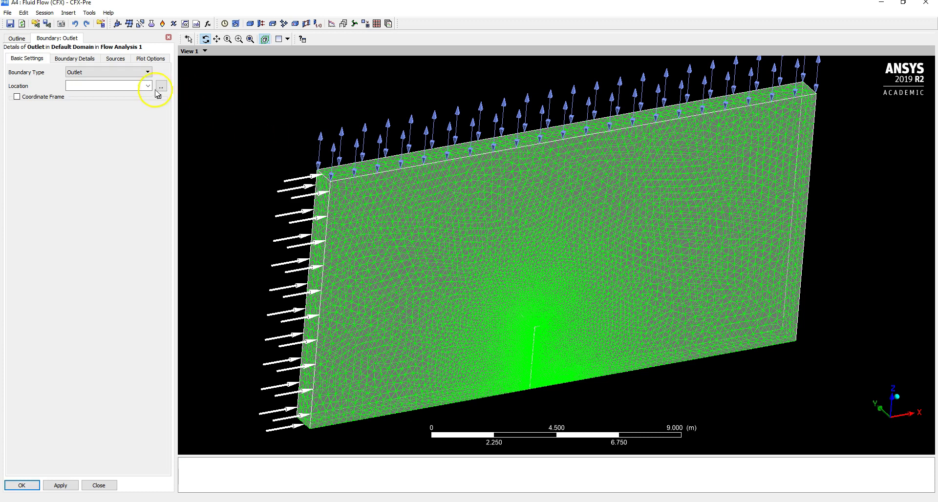
Assign Outlet's location to the domain's narrow end face on the positive X side, opposite the inlet
{"action": "left_click", "coordinate": [125, 85]}
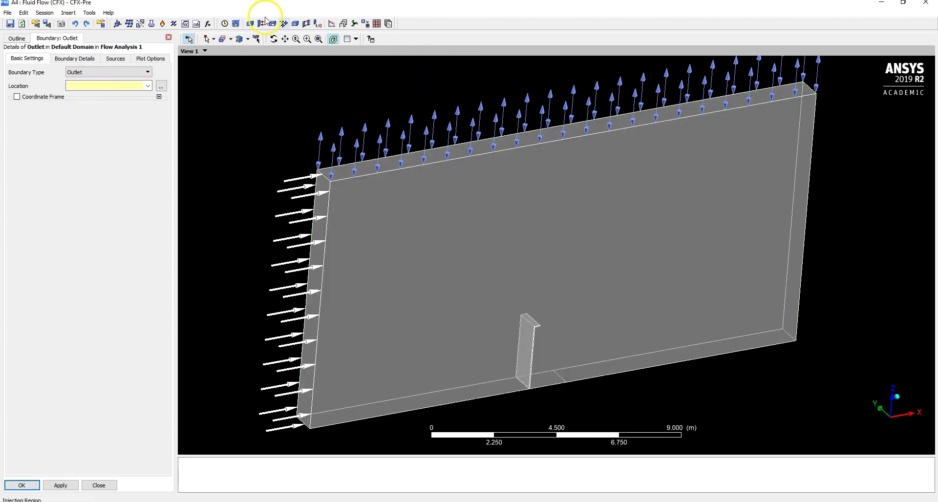
{"action": "left_click", "coordinate": [274, 39]}
{"action": "left_click_drag", "start_coordinate": [477, 131], "coordinate": [458, 191]}
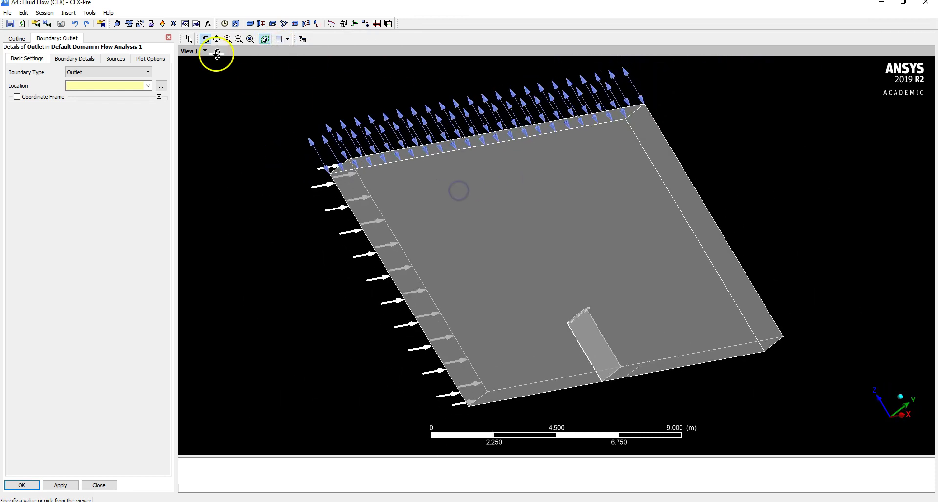
{"action": "left_click", "coordinate": [128, 85]}
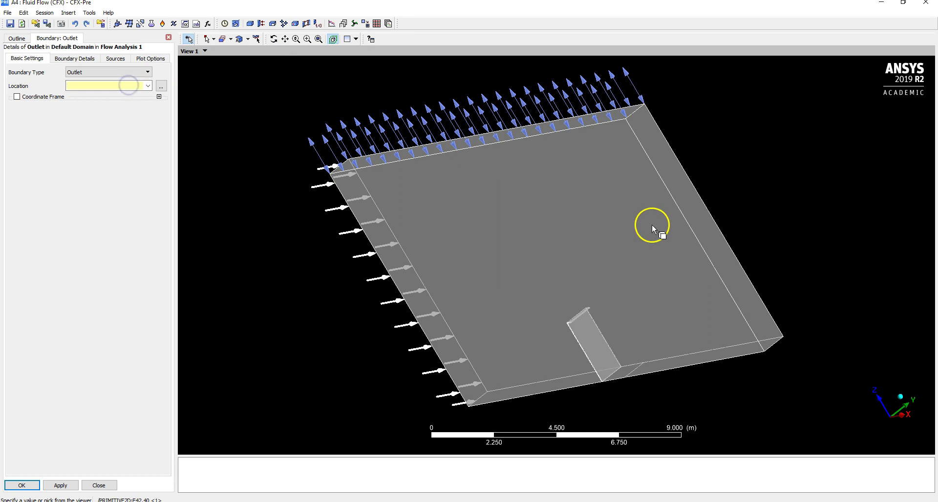
{"action": "left_click", "coordinate": [697, 216]}
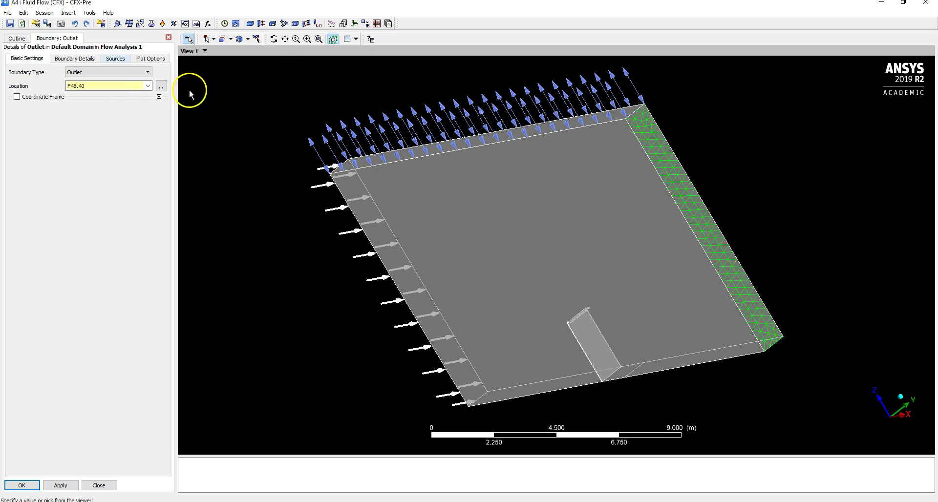
Set Outlet's relative pressure to 0 Pa and change its boundary type to Opening
{"action": "left_click", "coordinate": [68, 56]}
{"action": "left_click", "coordinate": [94, 120]}
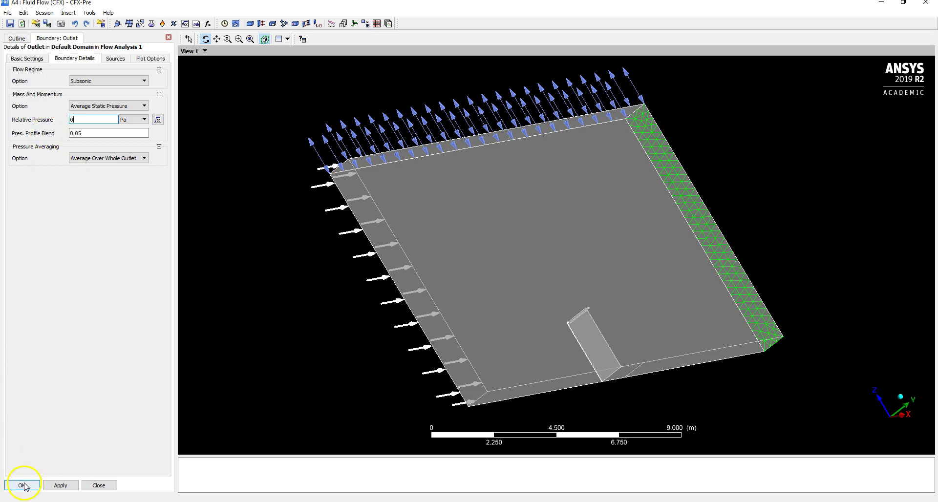
{"action": "left_click", "coordinate": [37, 61]}
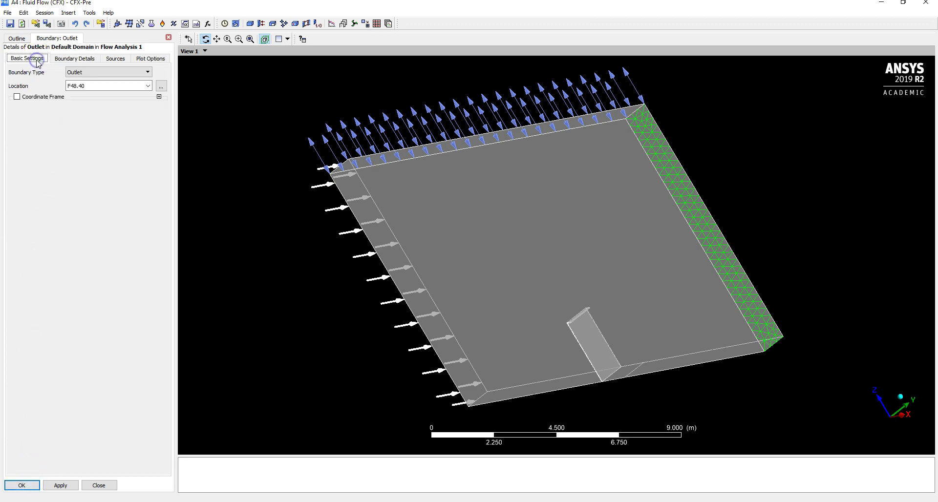
{"action": "left_click", "coordinate": [85, 73]}
{"action": "left_click", "coordinate": [89, 97]}
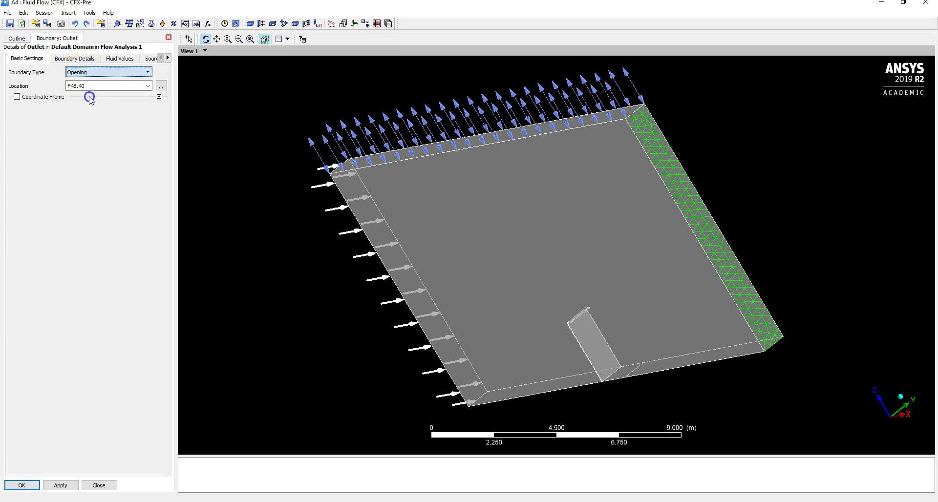
{"action": "left_click", "coordinate": [71, 58]}
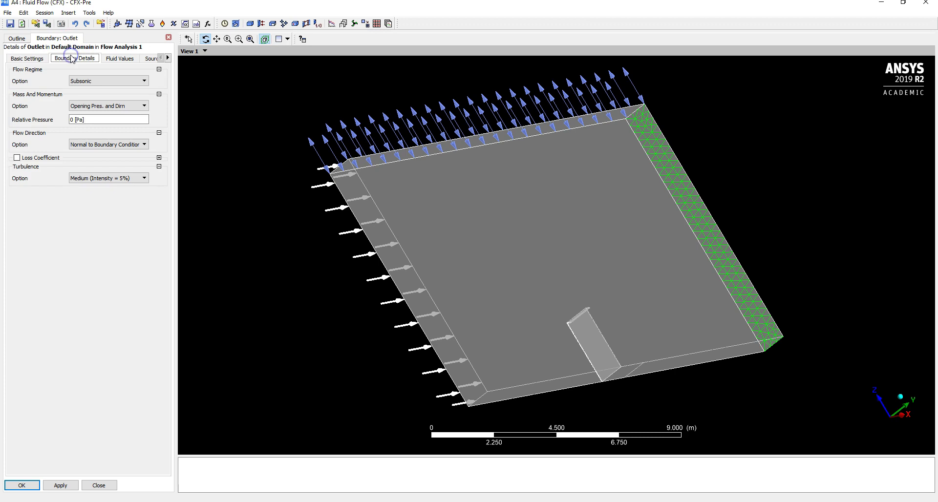
Leave particle behaviour undefined for Rain at Outlet and accept the boundary
{"action": "left_click", "coordinate": [106, 60]}
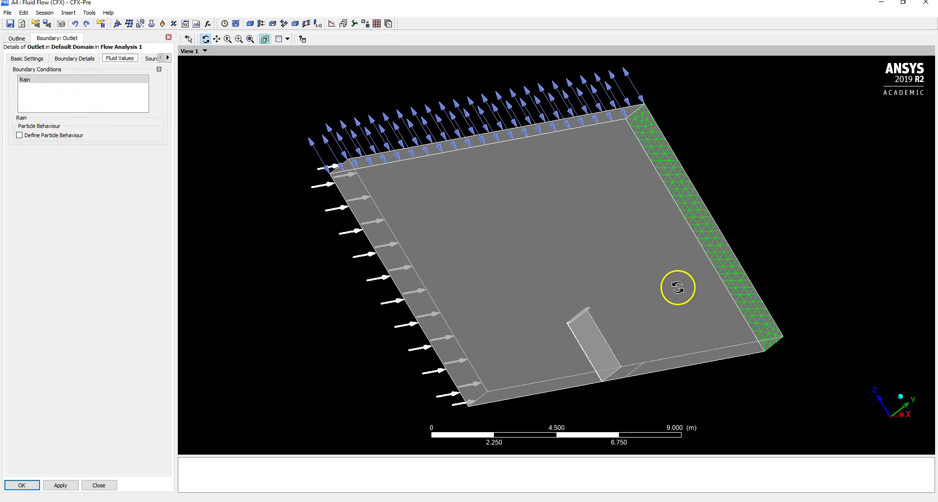
{"action": "left_click", "coordinate": [23, 486]}
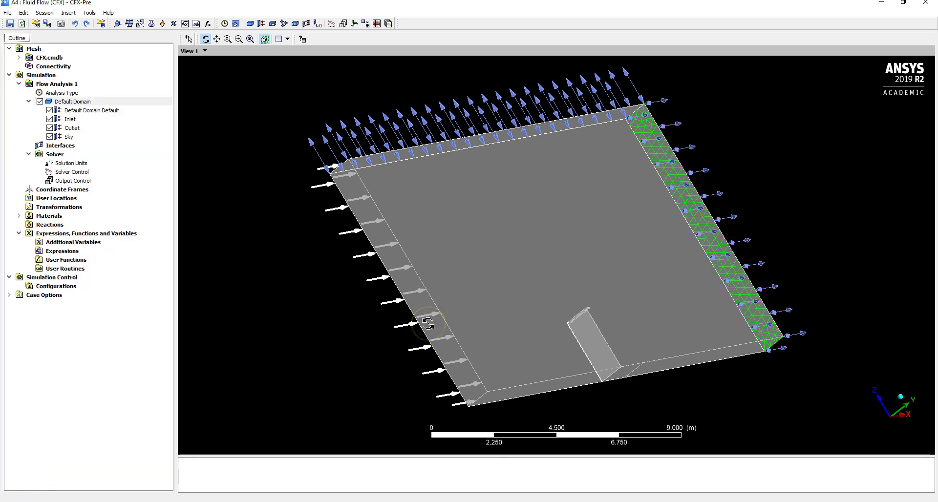
Insert a new boundary named Ground in the Default Domain
{"action": "left_click_drag", "start_coordinate": [428, 324], "coordinate": [491, 207]}
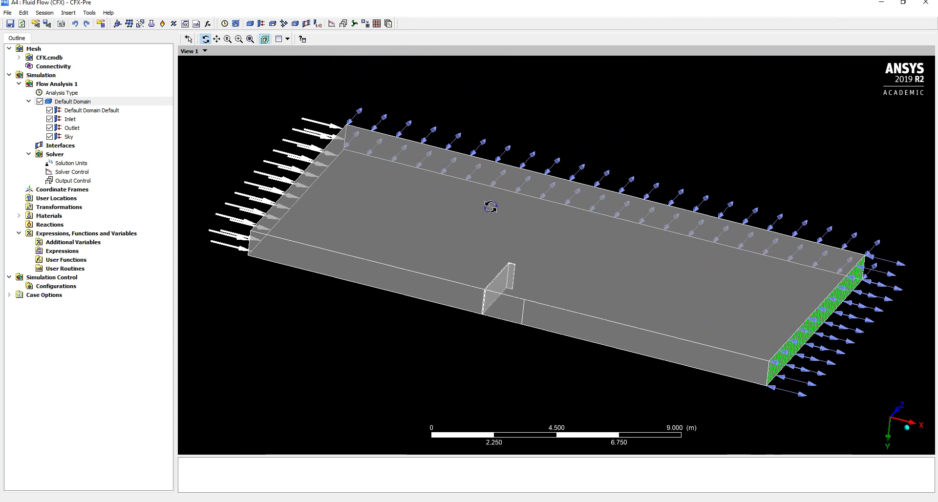
{"action": "left_click", "coordinate": [259, 26]}
{"action": "type", "text": "Groun"}
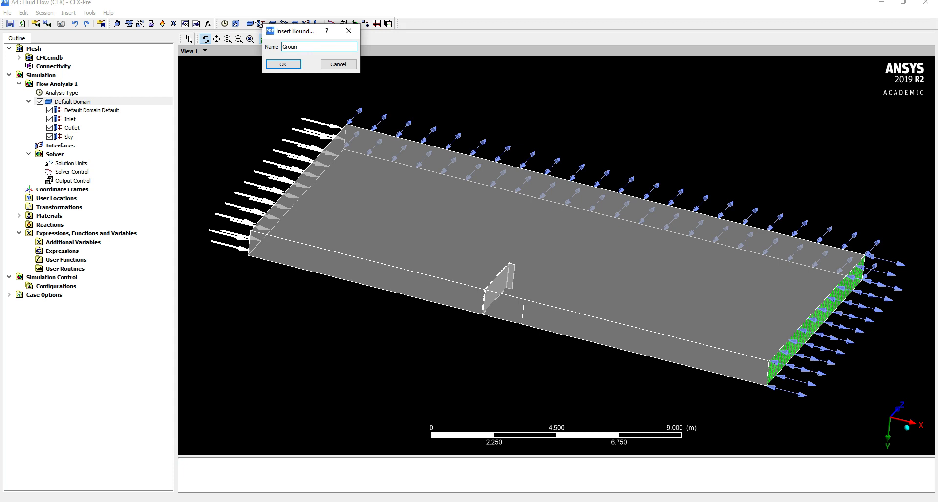
{"action": "key", "text": "Return"}
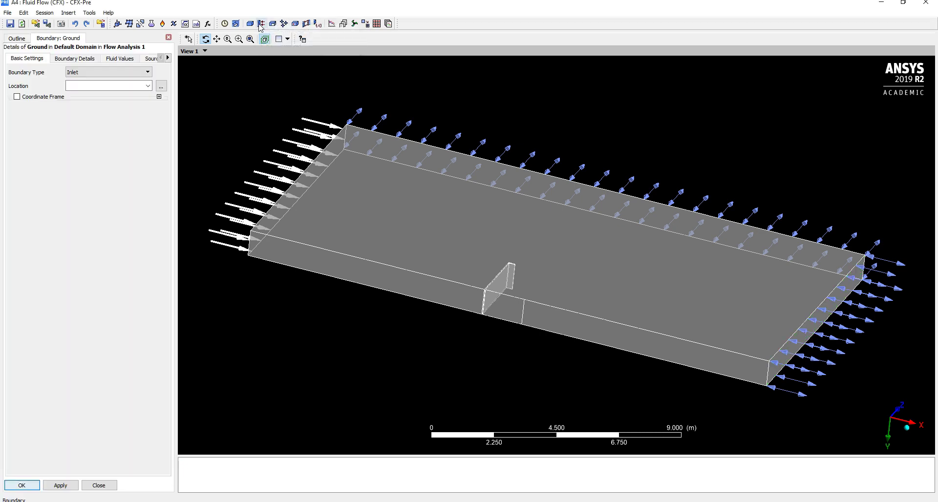
Set Ground's boundary type to Wall and locate it on the two long ground faces before and beyond the short middle strip
{"action": "left_click", "coordinate": [89, 74]}
{"action": "left_click", "coordinate": [90, 102]}
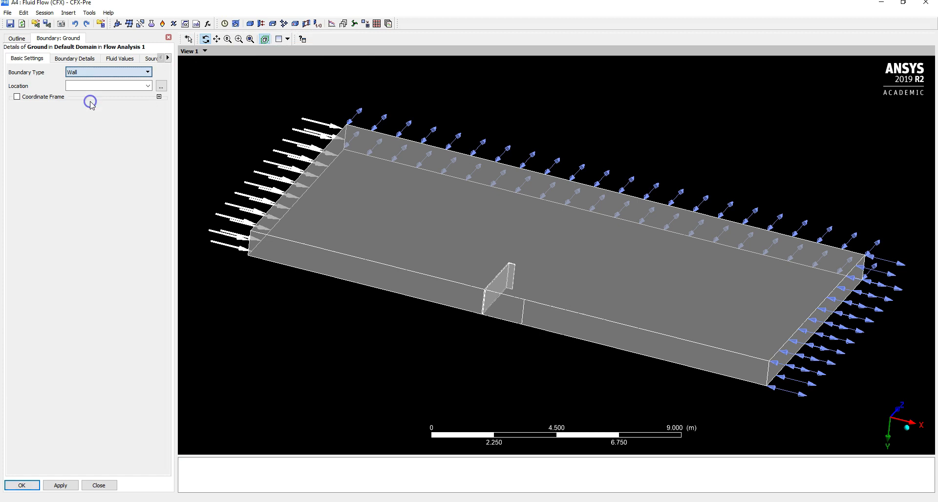
{"action": "left_click", "coordinate": [91, 86]}
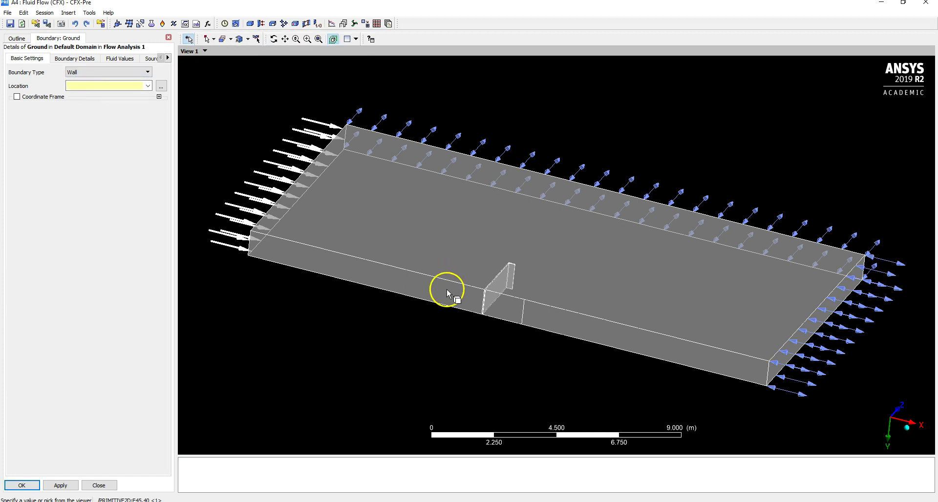
{"action": "left_click", "coordinate": [447, 290]}
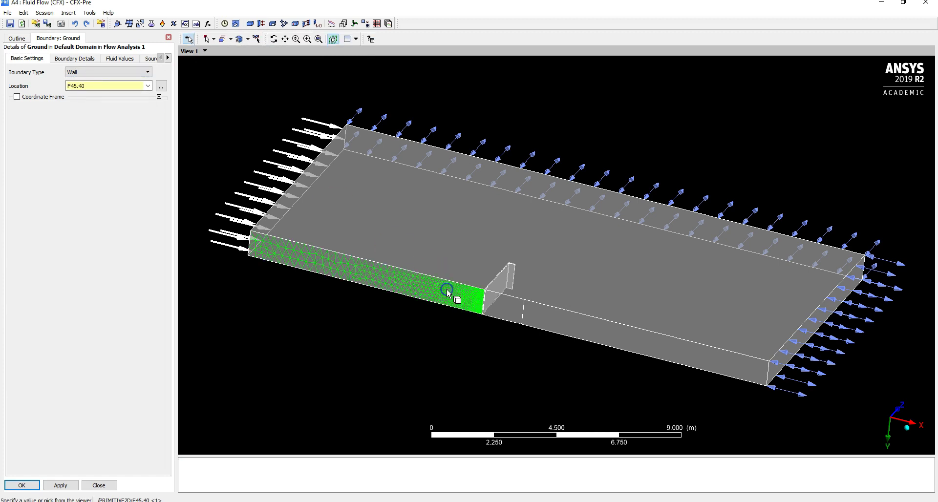
{"action": "left_click", "coordinate": [604, 331], "text": "ctrl"}
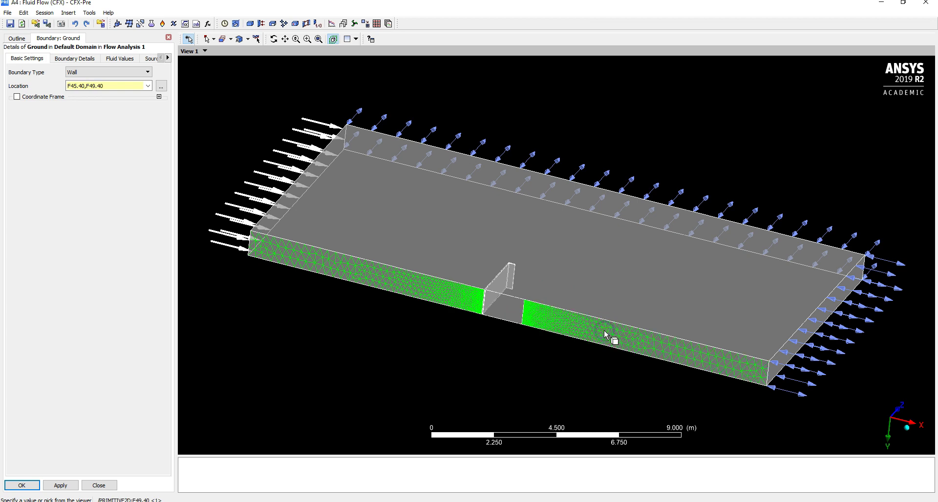
Set Rain's perpendicular and parallel restitution coefficients at Ground to 0 and accept the boundary
{"action": "left_click", "coordinate": [71, 59]}
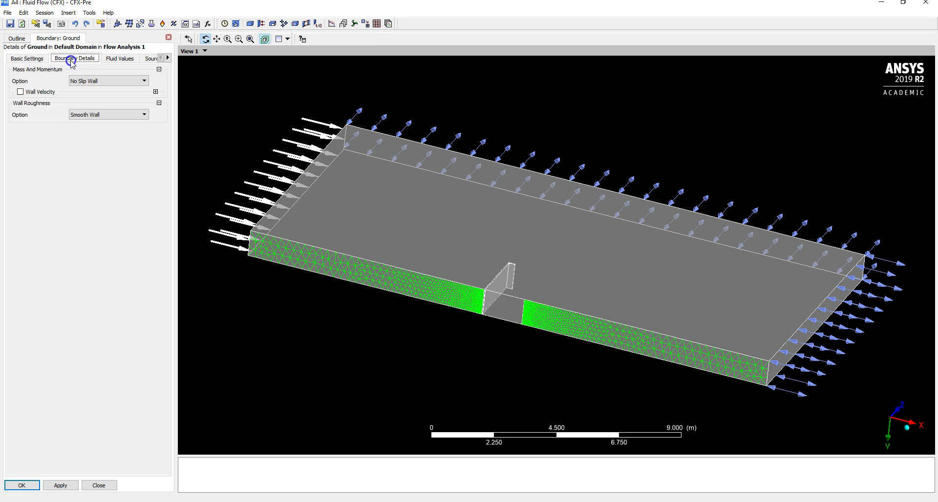
{"action": "left_click", "coordinate": [122, 59]}
{"action": "left_click", "coordinate": [108, 180]}
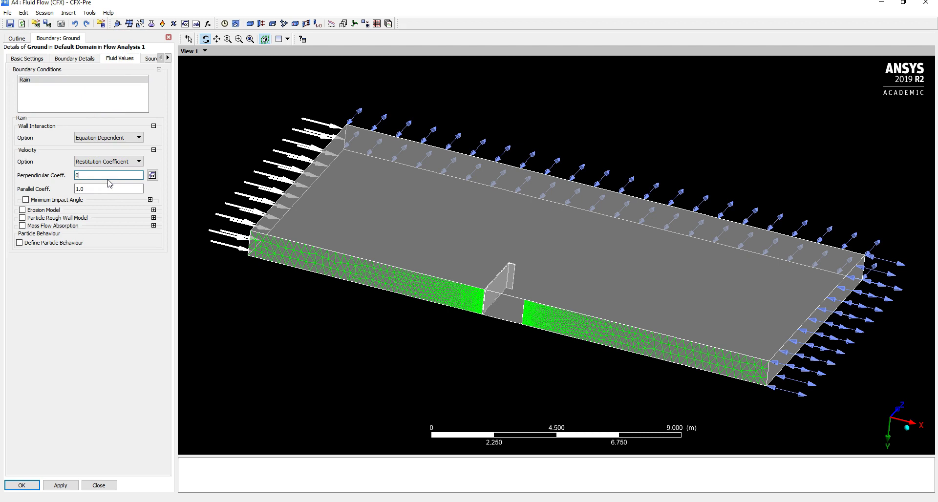
{"action": "left_click", "coordinate": [112, 189]}
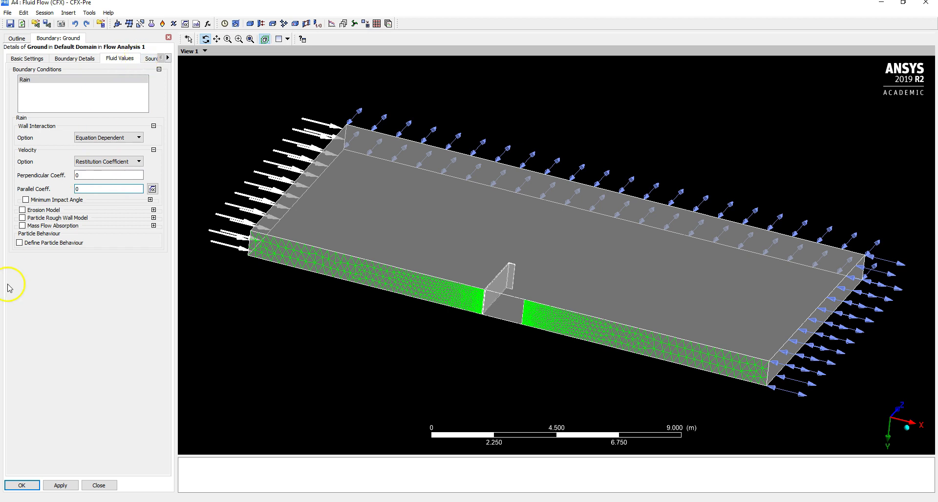
{"action": "left_click", "coordinate": [22, 485]}
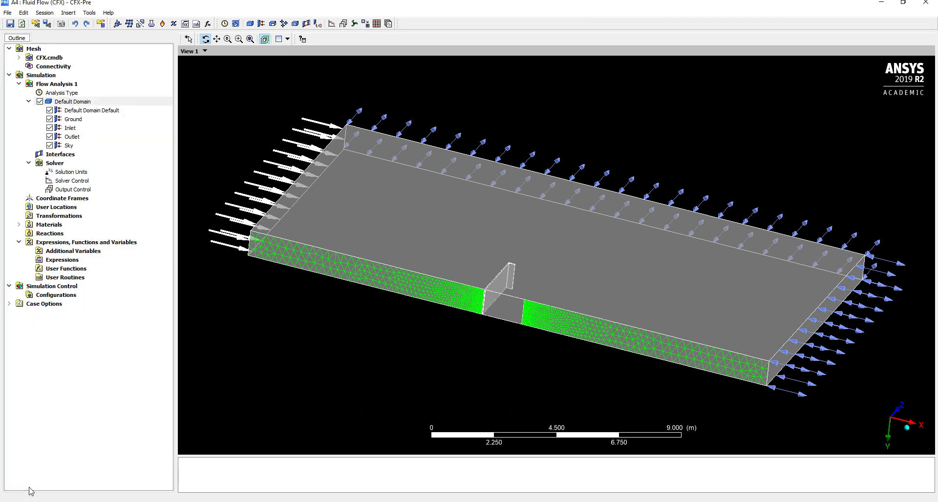
Insert a new boundary named Ground Wet in the Default Domain
{"action": "left_click_drag", "start_coordinate": [439, 251], "coordinate": [580, 233]}
{"action": "left_click_drag", "start_coordinate": [555, 231], "coordinate": [488, 39]}
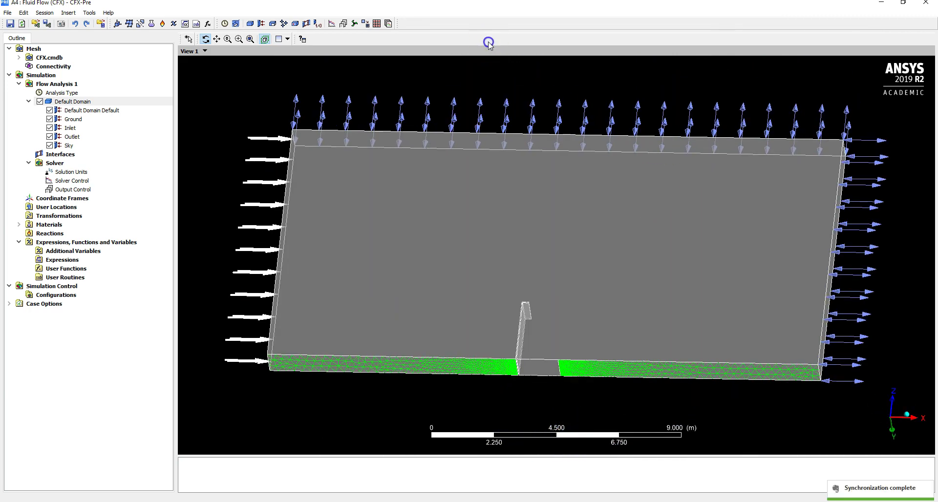
{"action": "left_click", "coordinate": [261, 25]}
{"action": "type", "text": "Ground Wet"}
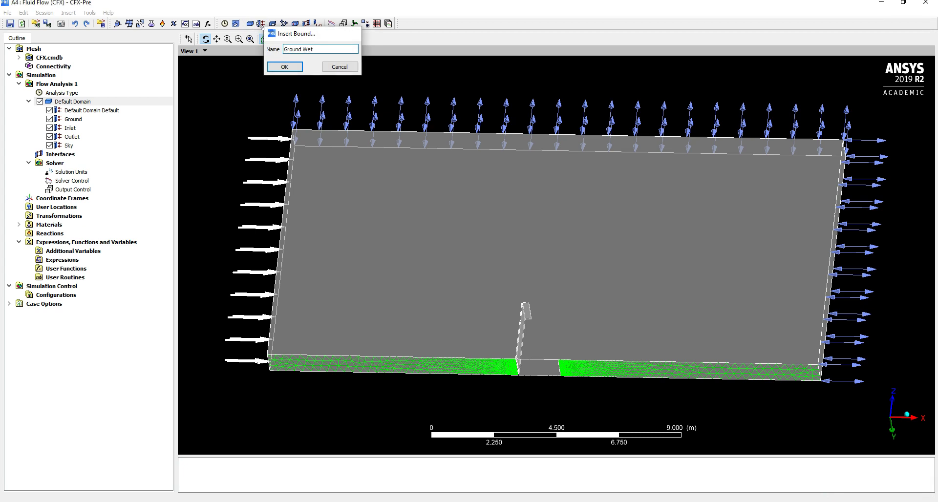
{"action": "key", "text": "Return"}
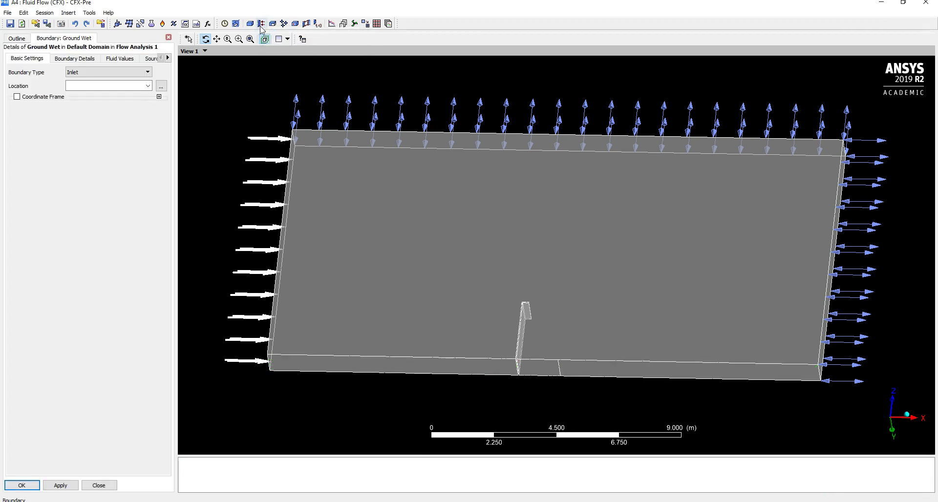
Set Ground Wet's boundary type to Wall and locate it on the short ground face just behind the wall, under the roof arm
{"action": "left_click", "coordinate": [88, 73]}
{"action": "left_click", "coordinate": [95, 104]}
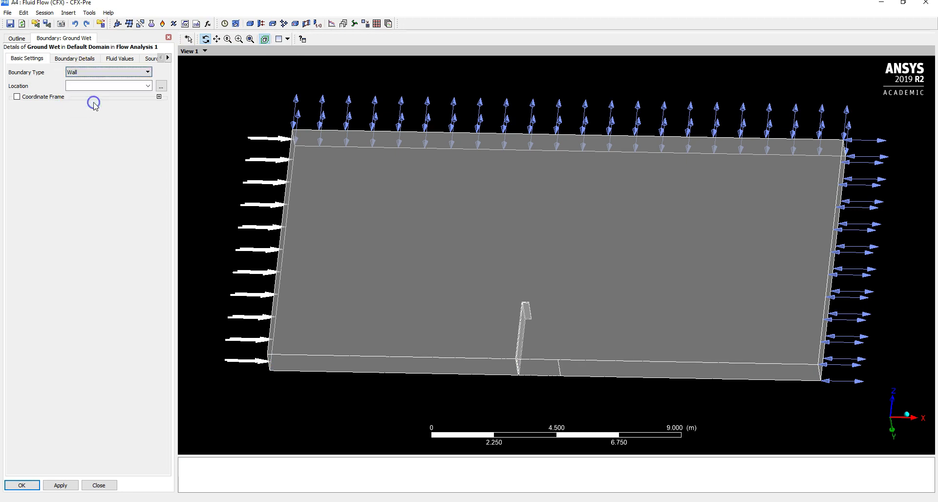
{"action": "left_click", "coordinate": [114, 91]}
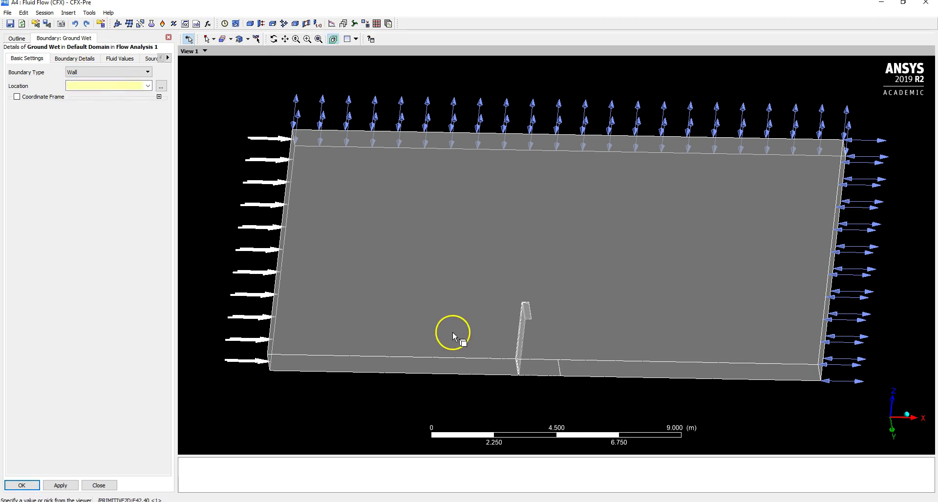
{"action": "left_click", "coordinate": [535, 368]}
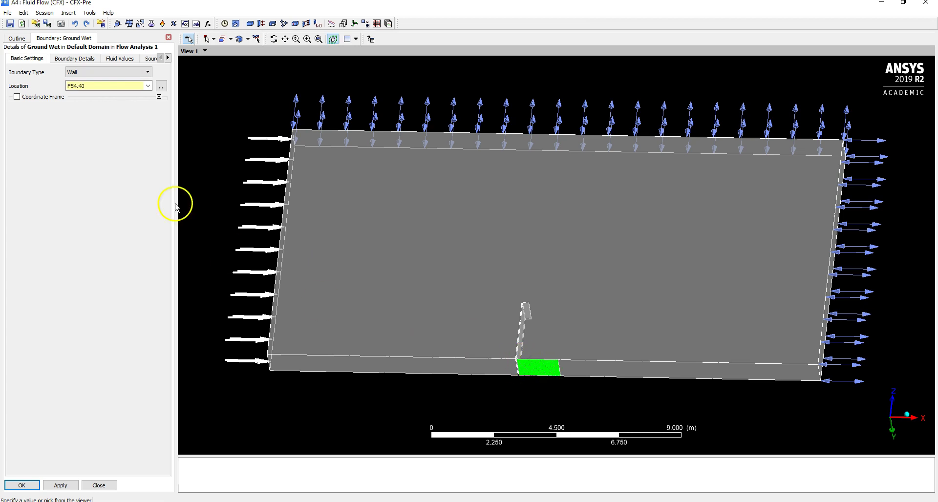
Set Rain's perpendicular and parallel restitution coefficients at Ground Wet to 0 and accept the boundary
{"action": "left_click", "coordinate": [75, 59]}
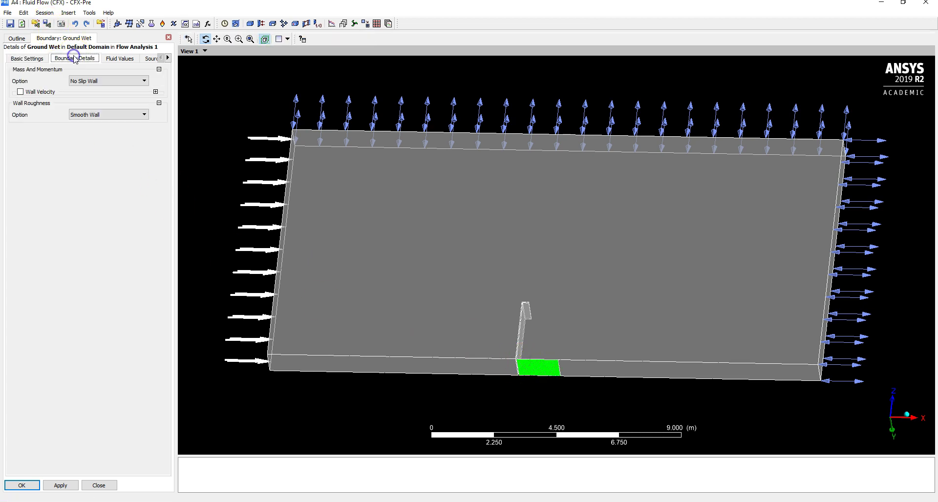
{"action": "left_click", "coordinate": [120, 58]}
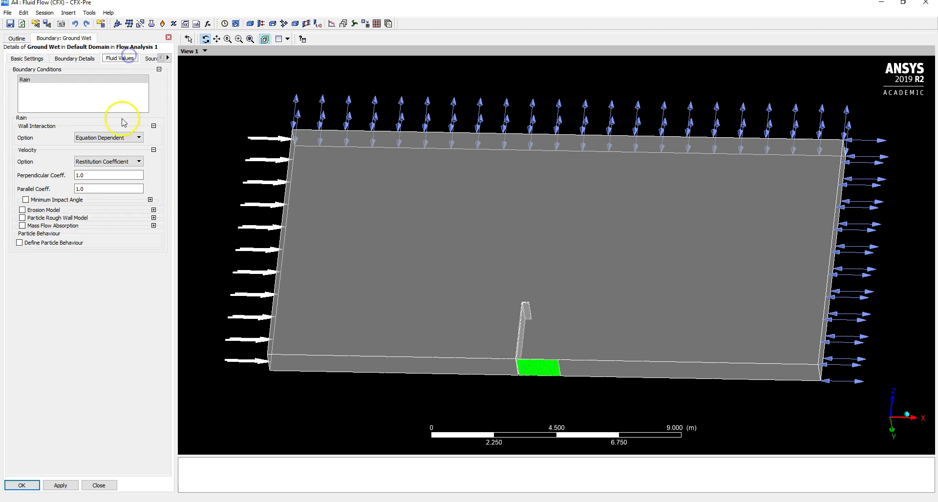
{"action": "double_click", "coordinate": [108, 177]}
{"action": "type", "text": "0"}
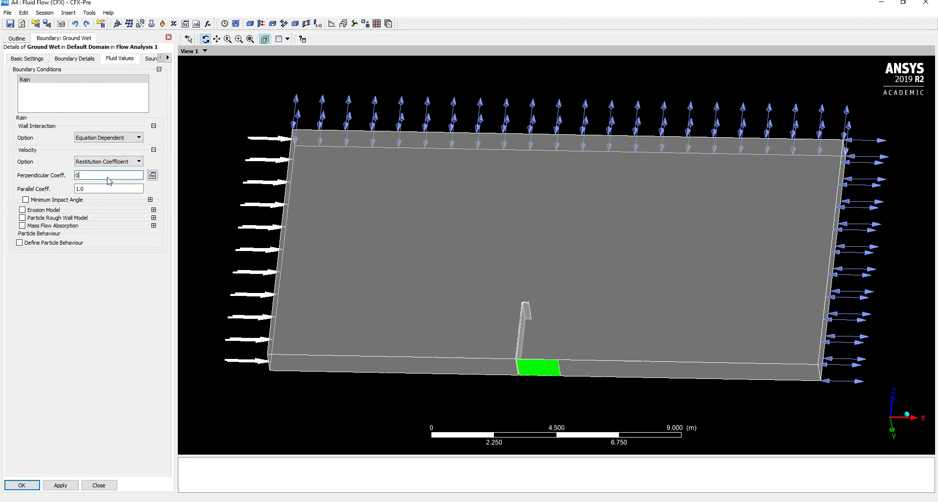
{"action": "double_click", "coordinate": [109, 189]}
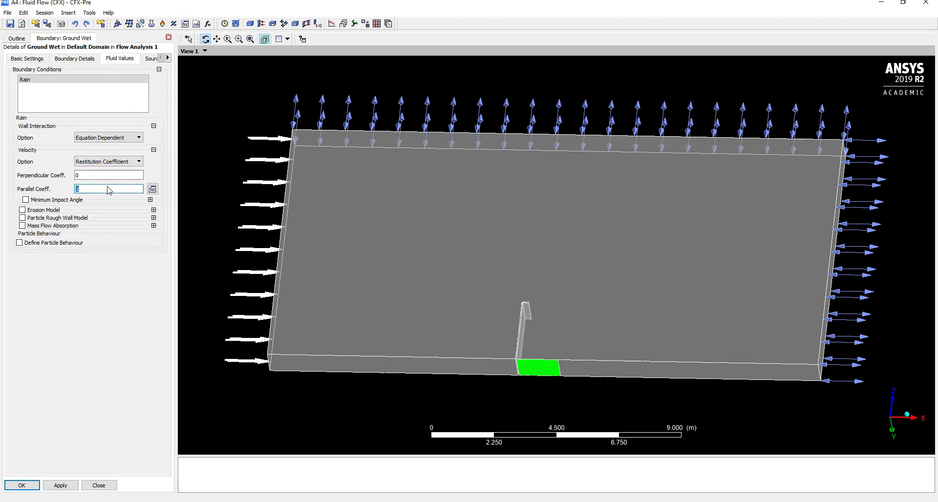
{"action": "type", "text": "0"}
{"action": "left_click", "coordinate": [20, 370]}
{"action": "left_click", "coordinate": [24, 486]}
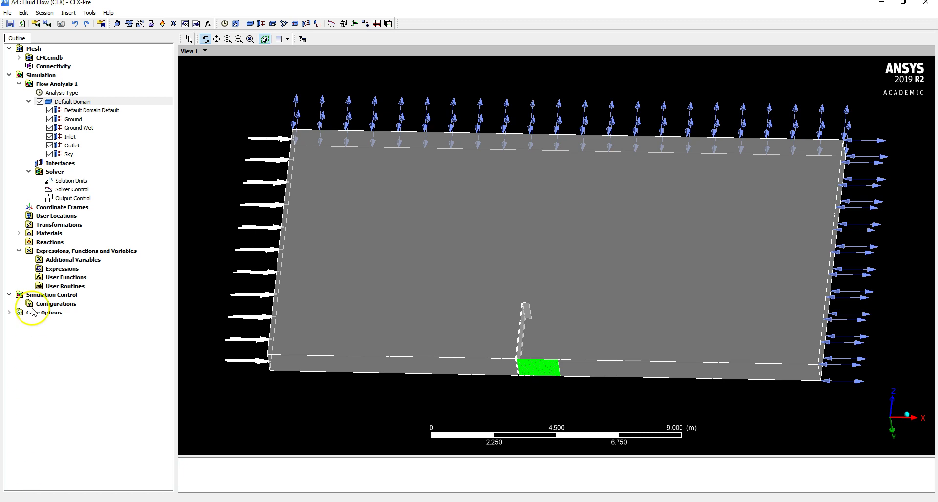
Insert a new boundary named Sides in the Default Domain
{"action": "left_click", "coordinate": [97, 103]}
{"action": "right_click", "coordinate": [97, 103]}
{"action": "mouse_move", "coordinate": [150, 141]}
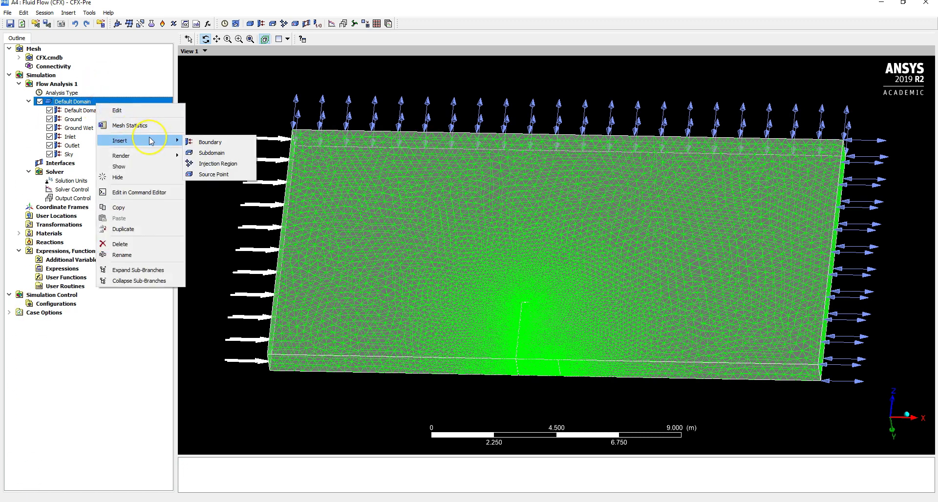
{"action": "left_click", "coordinate": [209, 142]}
{"action": "type", "text": "Sides"}
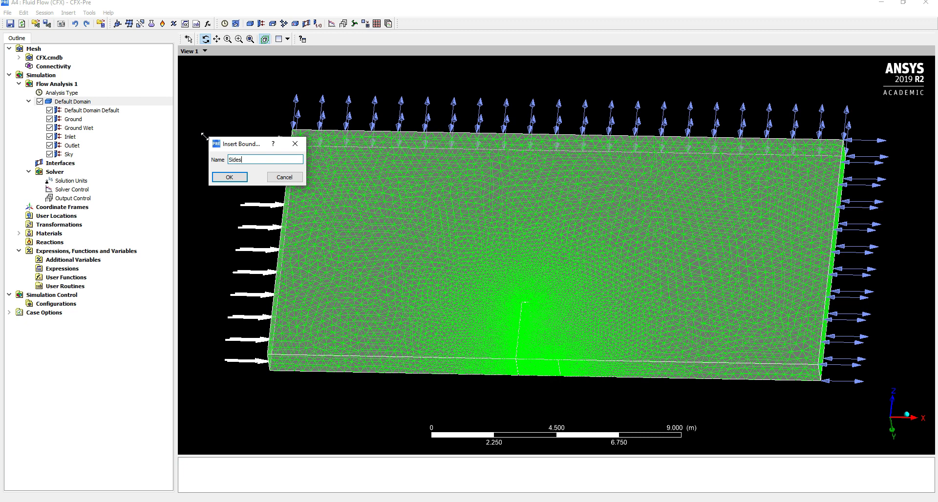
{"action": "key", "text": "Return"}
Set Sides to the Symmetry boundary type, locate it on the domain's two large opposite side faces, and accept the boundary
{"action": "left_click", "coordinate": [105, 74]}
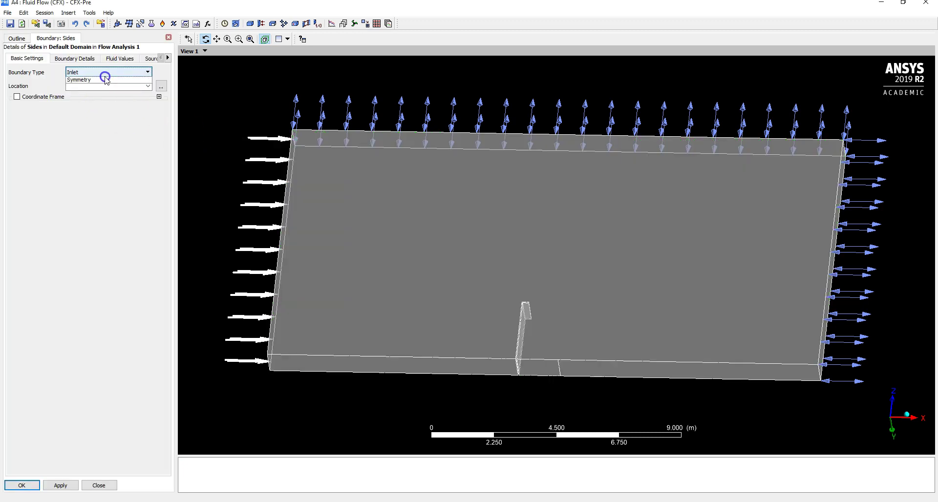
{"action": "left_click", "coordinate": [102, 109]}
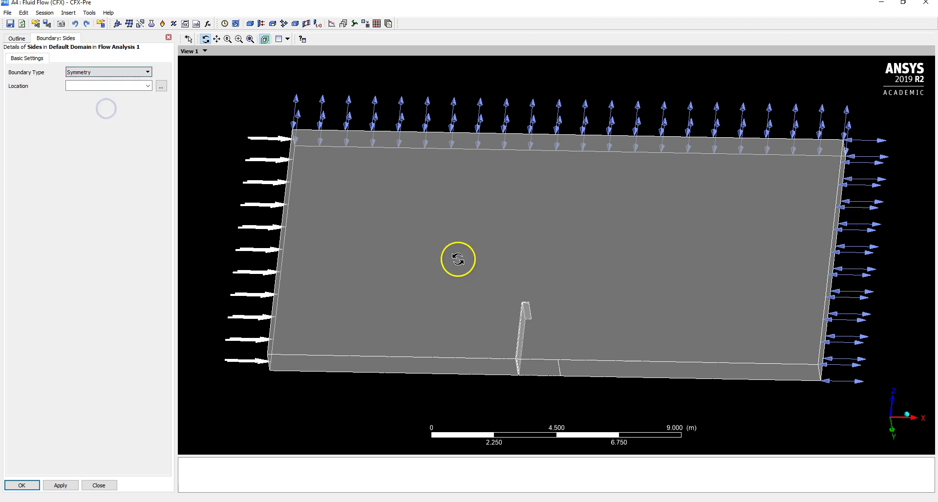
{"action": "left_click", "coordinate": [94, 86]}
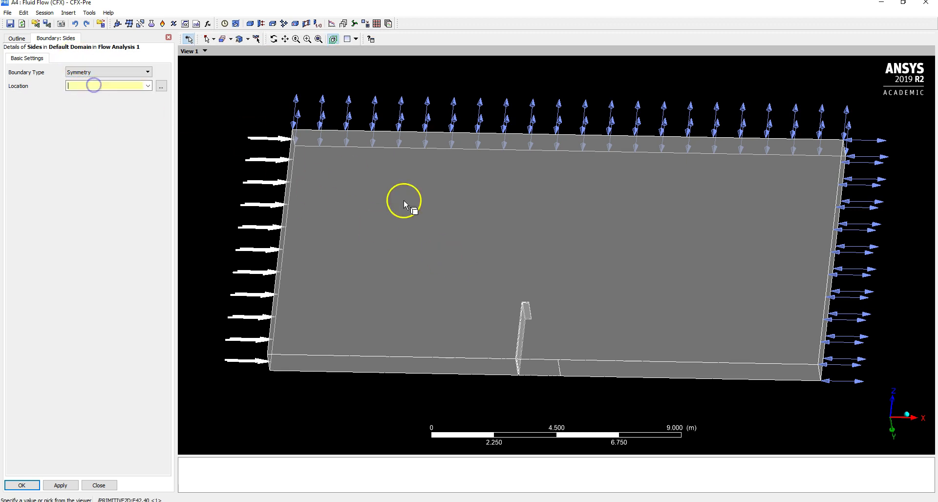
{"action": "left_click", "coordinate": [479, 234]}
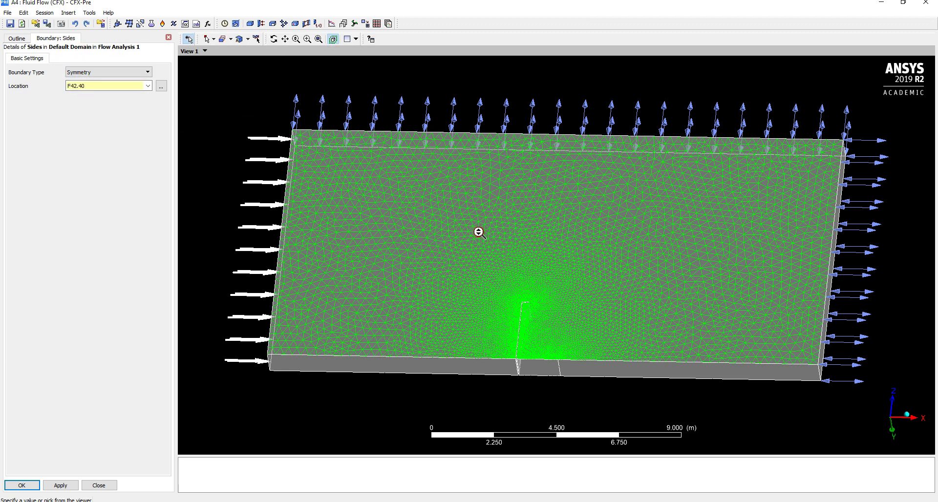
{"action": "left_click", "coordinate": [256, 39]}
{"action": "left_click_drag", "start_coordinate": [418, 162], "coordinate": [593, 140]}
{"action": "left_click", "coordinate": [126, 51]}
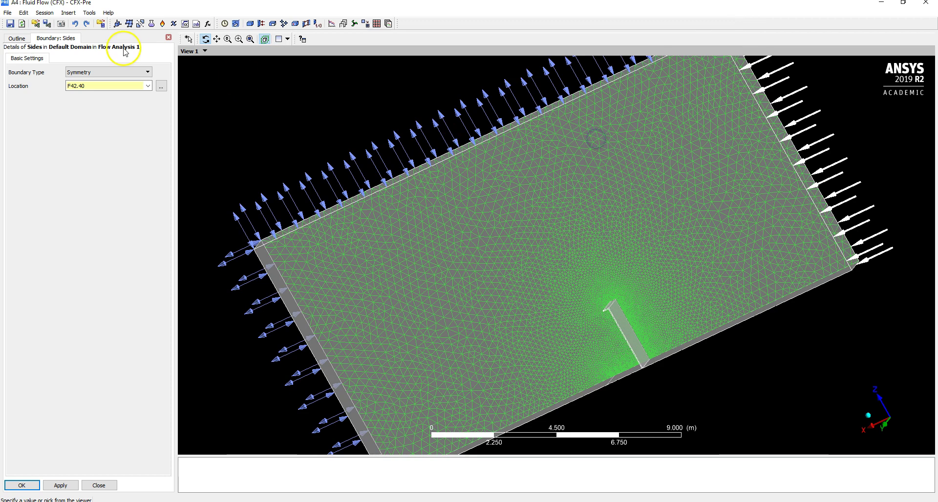
{"action": "left_click", "coordinate": [119, 86]}
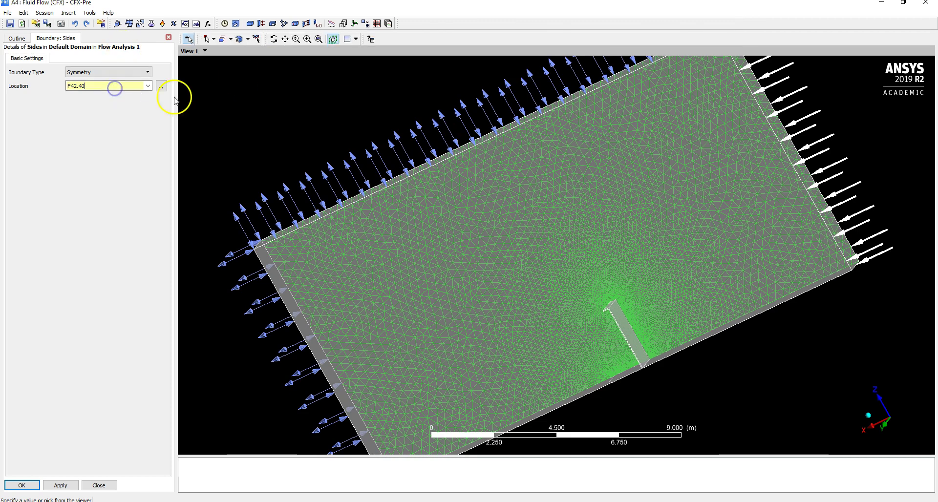
{"action": "left_click", "coordinate": [412, 240], "text": "ctrl"}
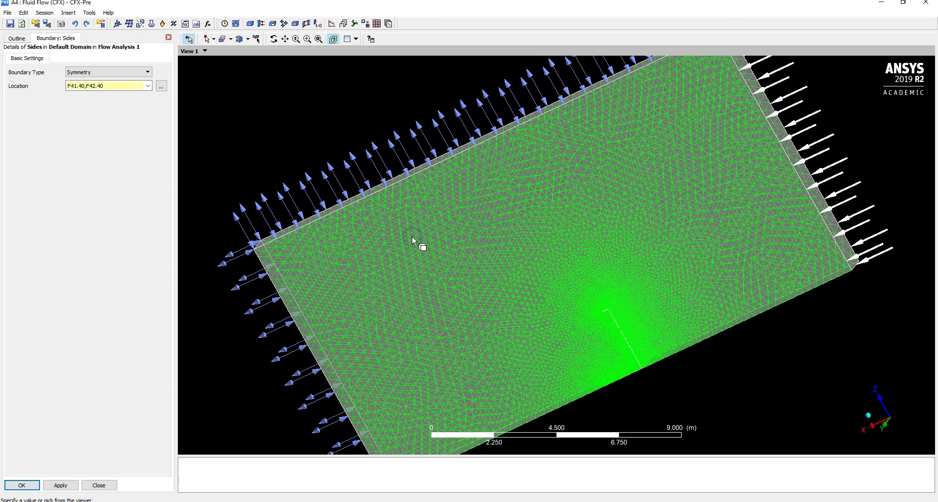
{"action": "left_click", "coordinate": [11, 486]}
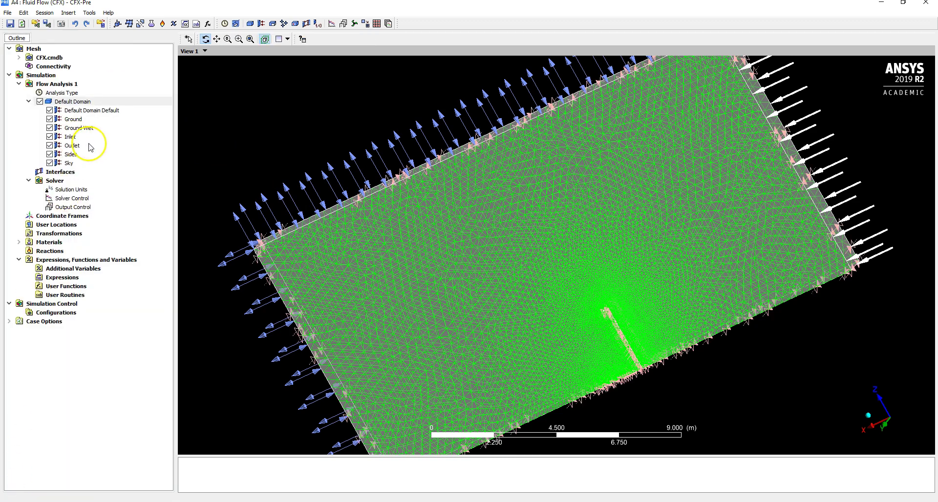
Rename the Default Domain Default boundary as Shelter
{"action": "left_click", "coordinate": [93, 111]}
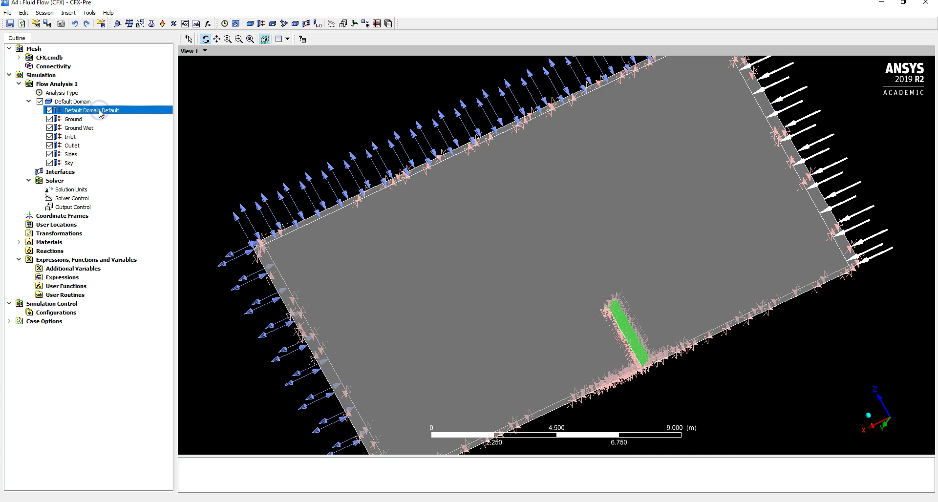
{"action": "right_click", "coordinate": [100, 113]}
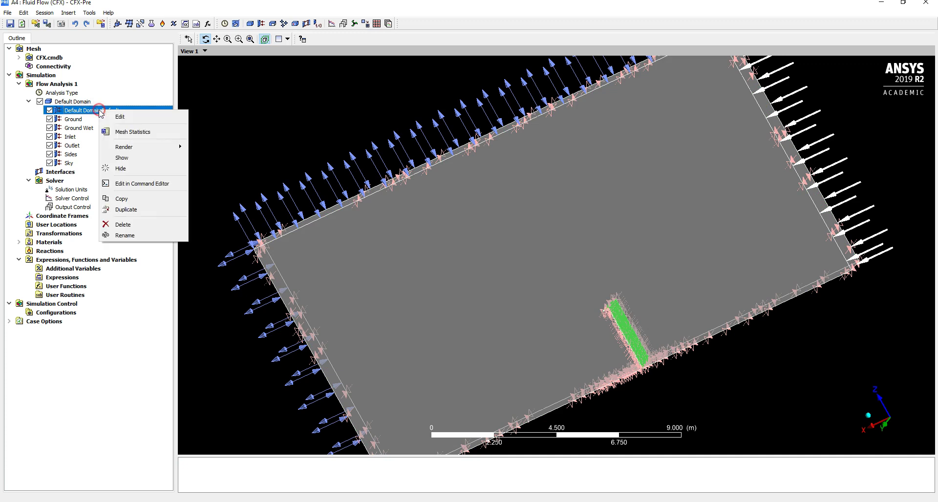
{"action": "left_click", "coordinate": [161, 236]}
{"action": "type", "text": "S"}
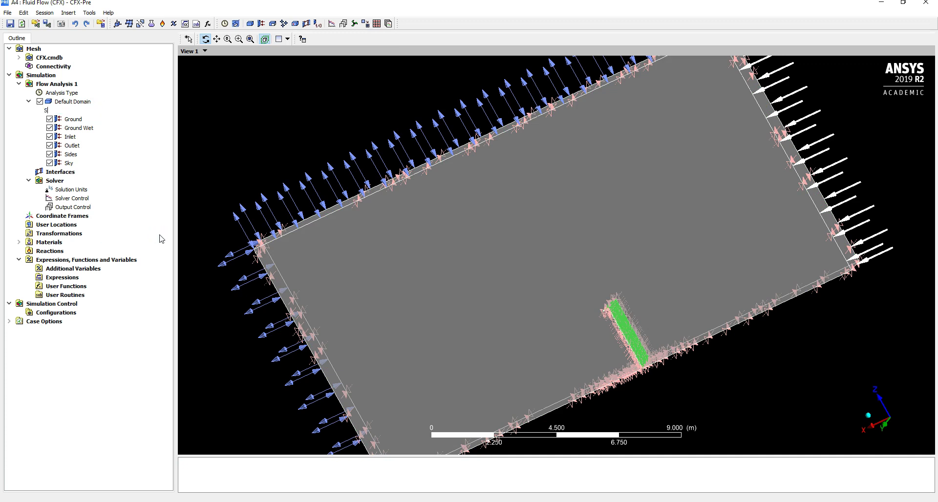
{"action": "type", "text": "helt"}
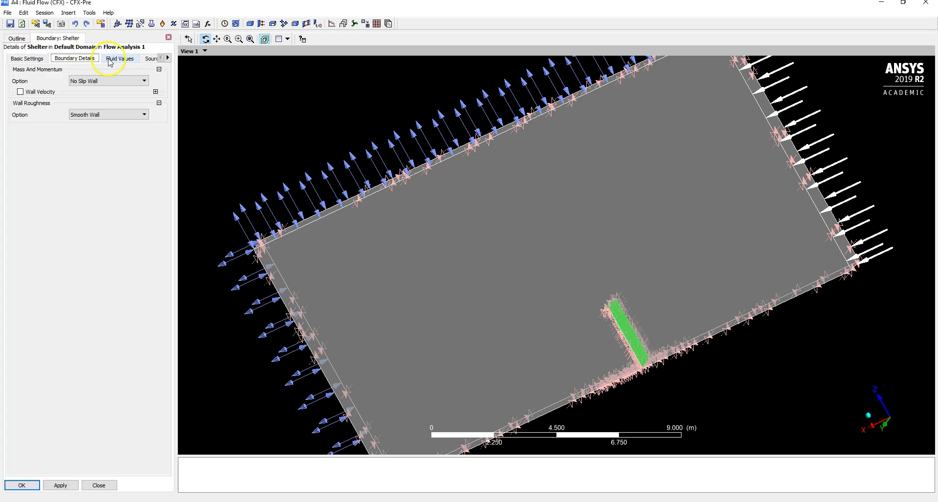
Set Rain's perpendicular and parallel restitution coefficients at the Shelter boundary to 0 and accept the boundary
{"action": "left_click", "coordinate": [119, 58]}
{"action": "left_click", "coordinate": [101, 176]}
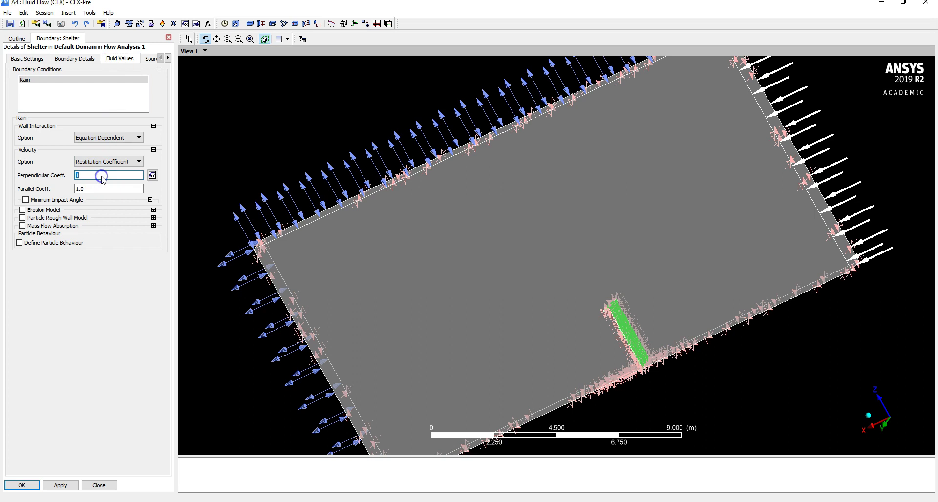
{"action": "left_click", "coordinate": [107, 189]}
{"action": "type", "text": "0"}
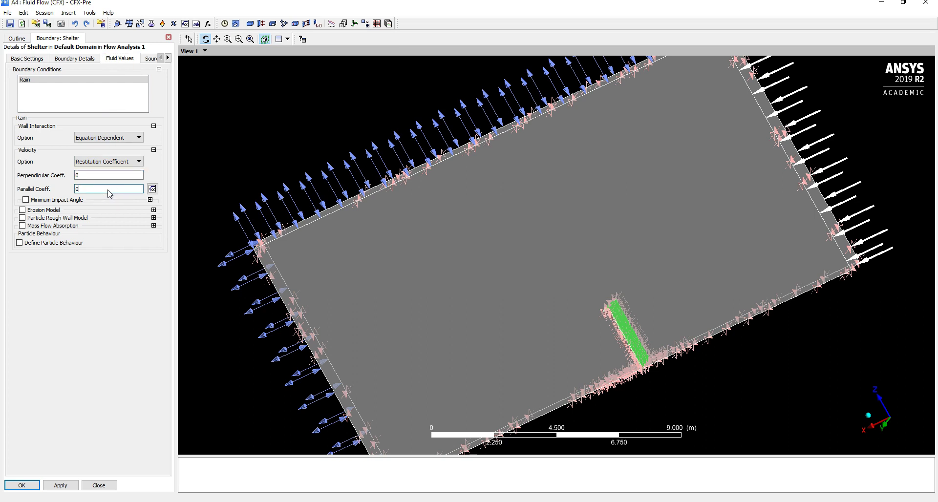
{"action": "left_click", "coordinate": [70, 482]}
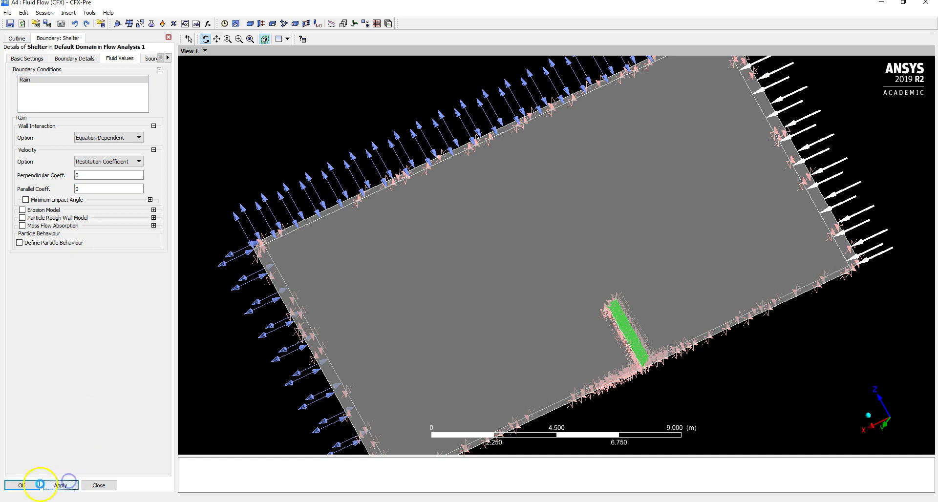
{"action": "left_click", "coordinate": [31, 486]}
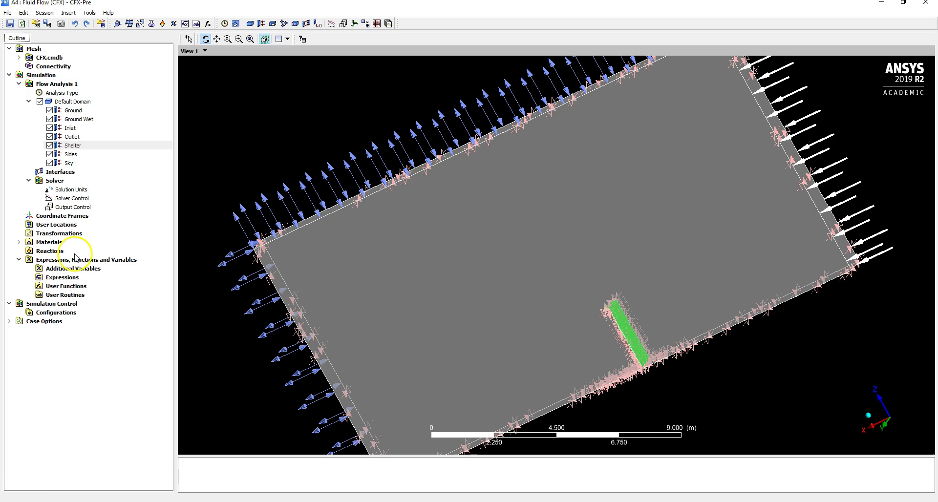
In Solver Control, set the fluid timescale control to Local Timescale Factor with a timescale factor of 0.3
{"action": "left_click", "coordinate": [84, 199]}
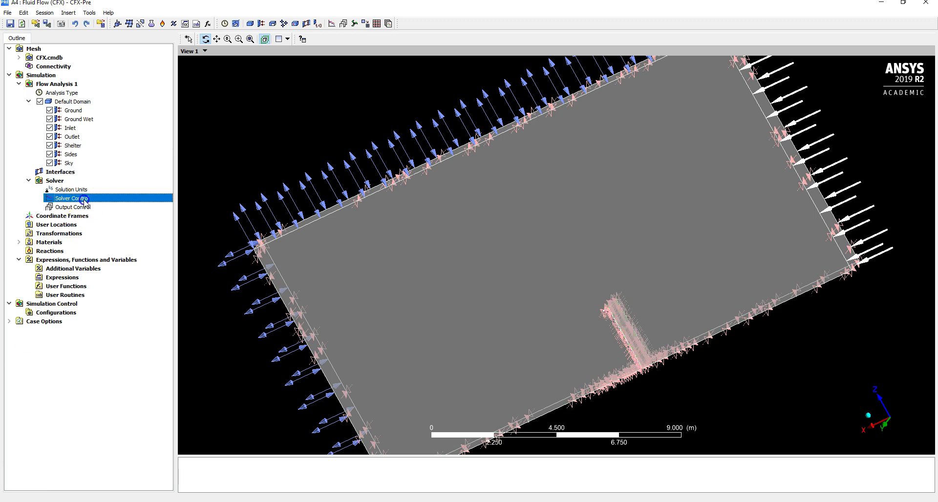
{"action": "double_click", "coordinate": [84, 199]}
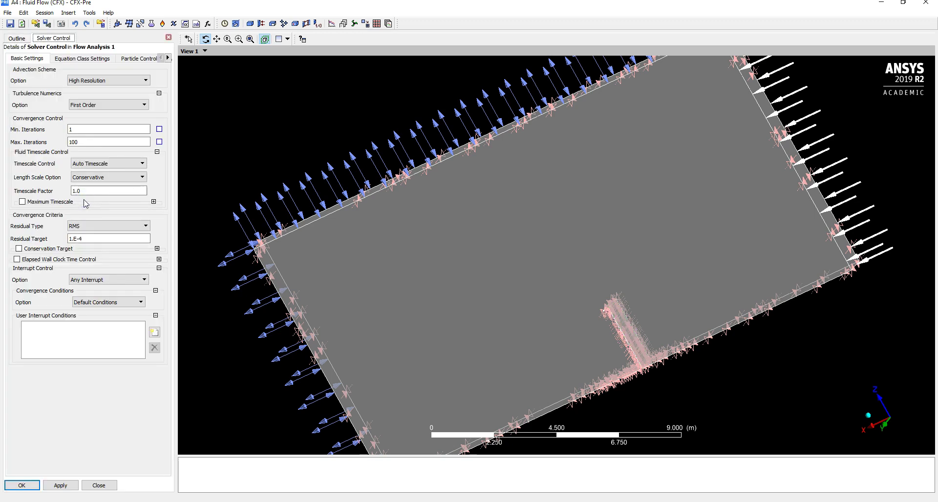
{"action": "left_click", "coordinate": [84, 142]}
{"action": "key", "text": "BackSpace"}
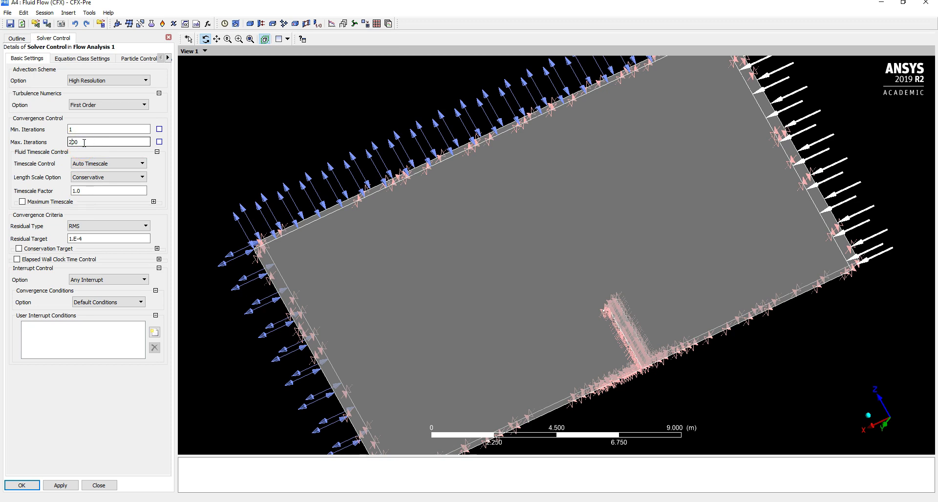
{"action": "left_click", "coordinate": [105, 165]}
{"action": "left_click", "coordinate": [119, 161]}
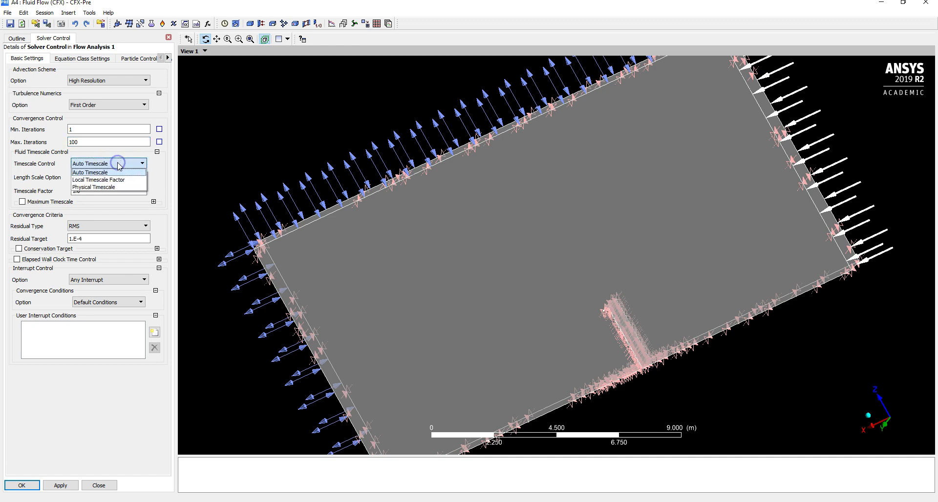
{"action": "left_click", "coordinate": [118, 179]}
{"action": "left_click", "coordinate": [117, 178]}
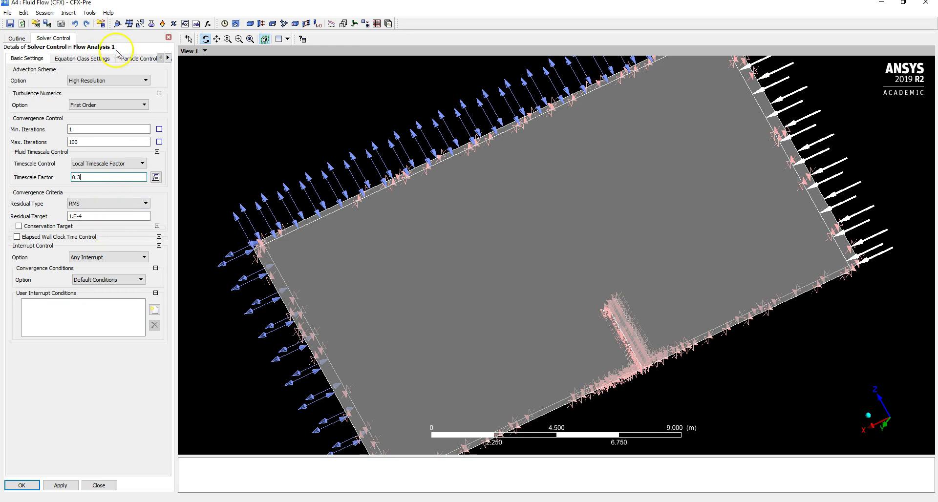
Enable Particle Termination Control with a Maximum Tracking Distance of 50 m and accept the solver control settings
{"action": "left_click", "coordinate": [136, 60]}
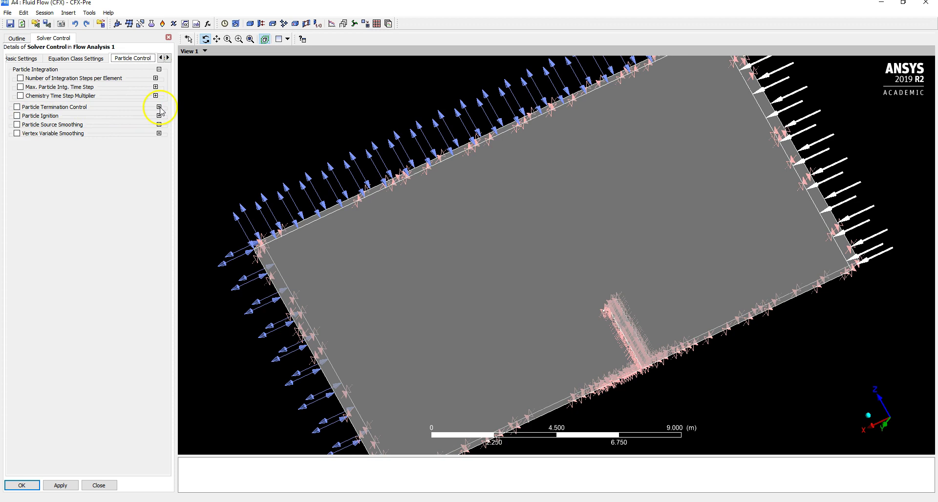
{"action": "left_click", "coordinate": [18, 107]}
{"action": "left_click", "coordinate": [18, 107]}
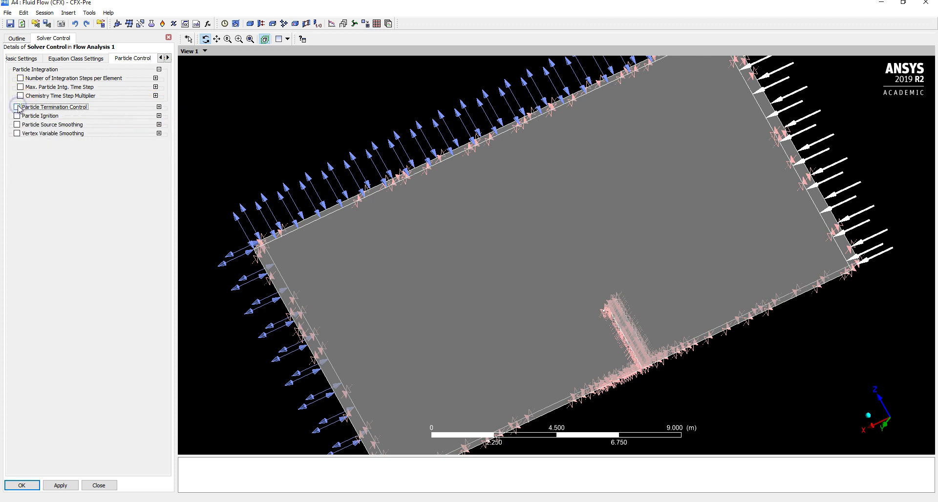
{"action": "left_click", "coordinate": [18, 107]}
{"action": "left_click", "coordinate": [20, 116]}
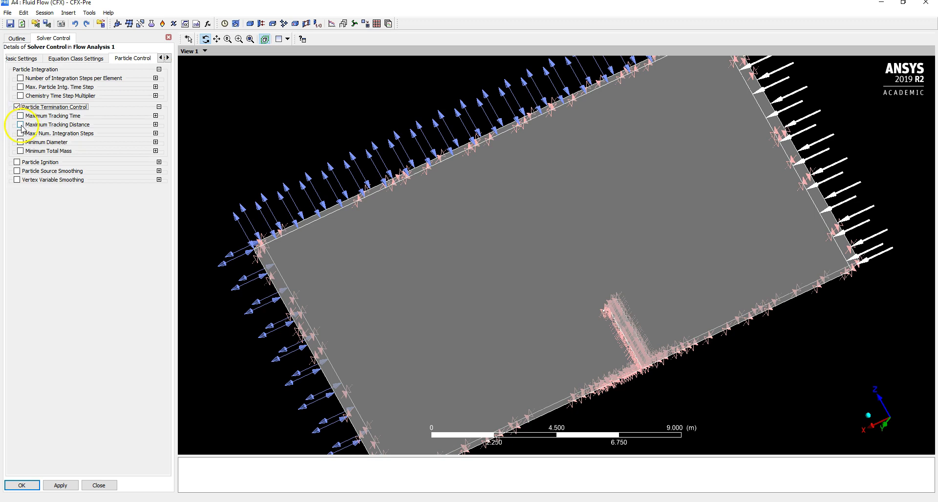
{"action": "left_click", "coordinate": [20, 124]}
{"action": "double_click", "coordinate": [89, 136]}
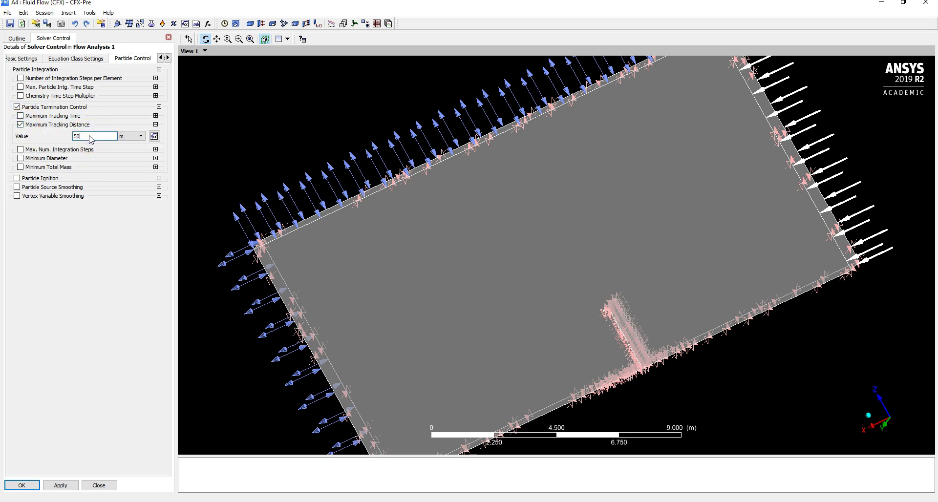
{"action": "type", "text": "50"}
{"action": "left_click", "coordinate": [97, 262]}
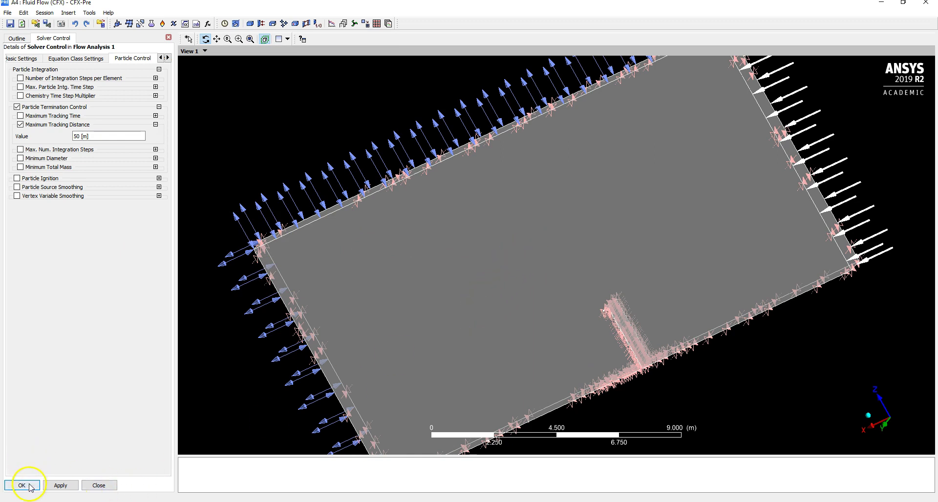
{"action": "left_click", "coordinate": [168, 58]}
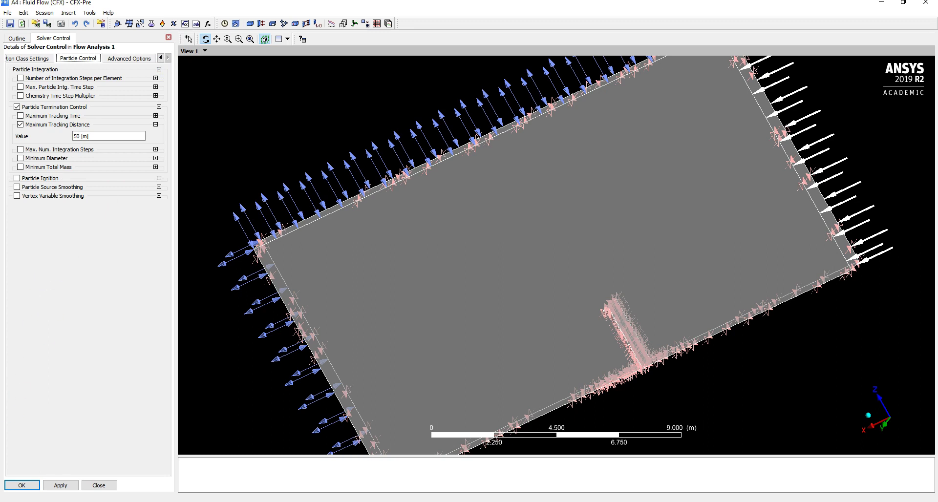
{"action": "left_click", "coordinate": [22, 486]}
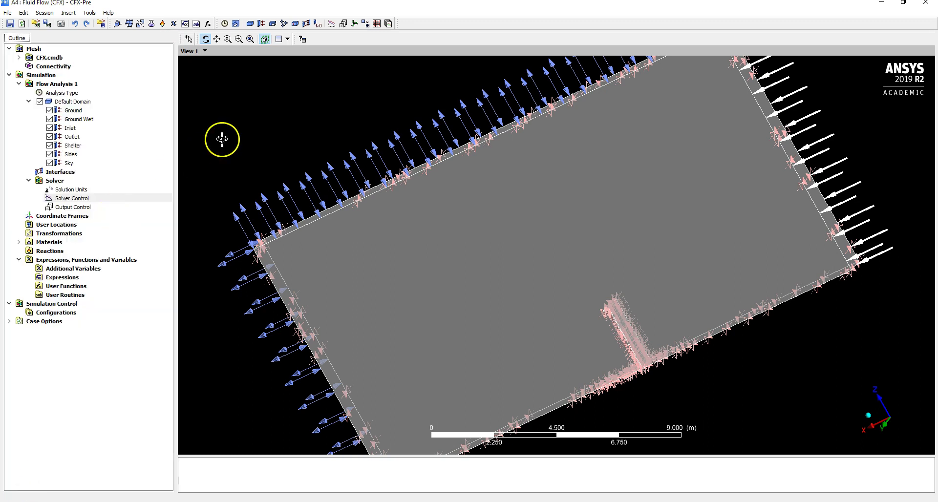
Save the case setup and open the Solution of the Fluid Flow (CFX) system from Workbench
{"action": "left_click", "coordinate": [10, 27]}
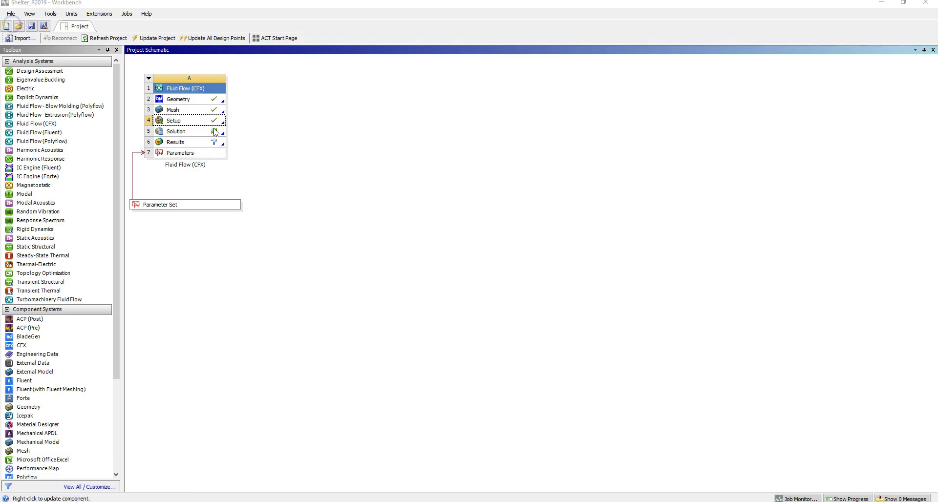
{"action": "double_click", "coordinate": [215, 131]}
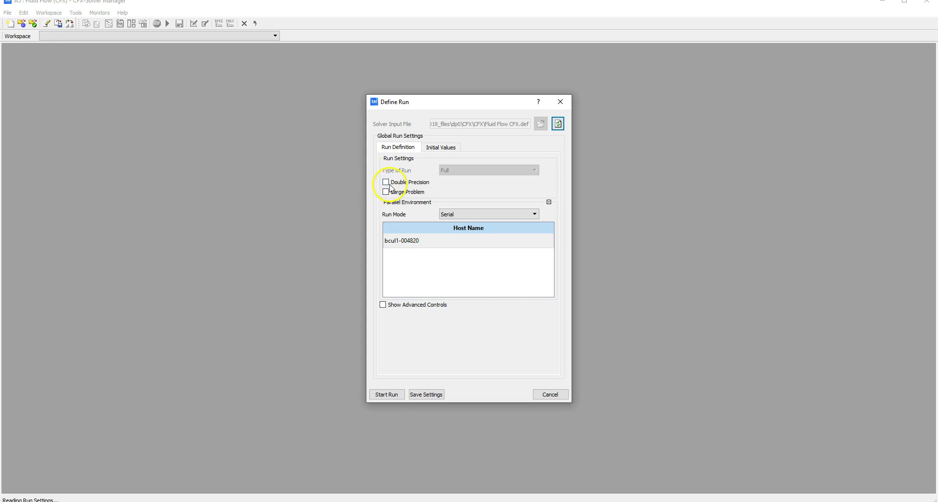
Start the solver run with double precision, using Intel MPI Local Parallel mode with 4 partitions
{"action": "left_click", "coordinate": [386, 182]}
{"action": "left_click", "coordinate": [458, 214]}
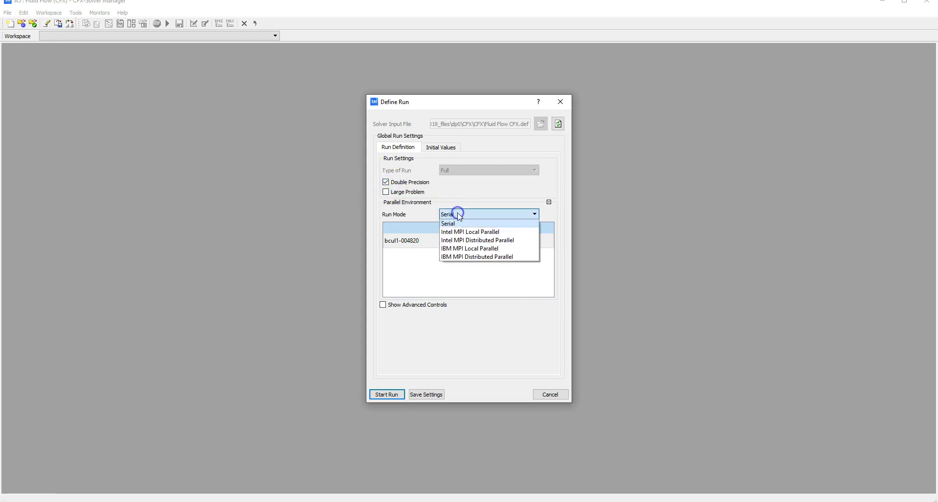
{"action": "left_click", "coordinate": [470, 232]}
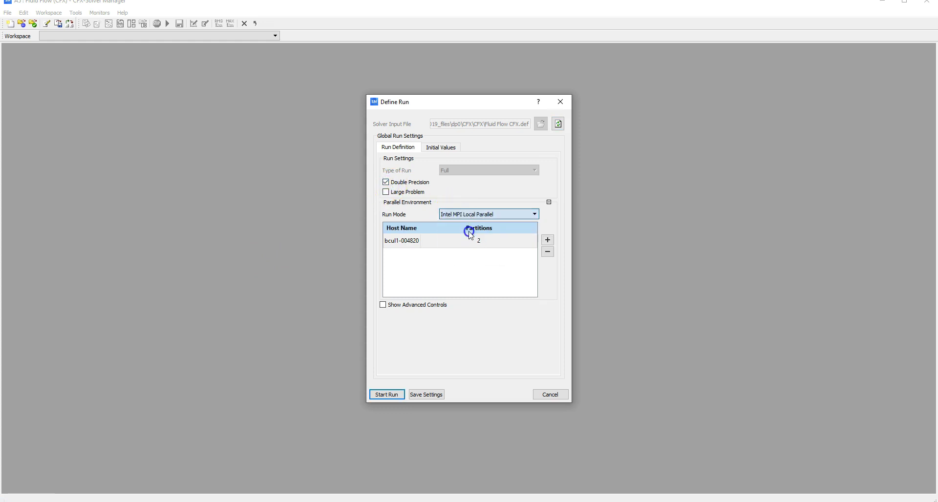
{"action": "left_click", "coordinate": [549, 241]}
{"action": "left_click", "coordinate": [549, 240]}
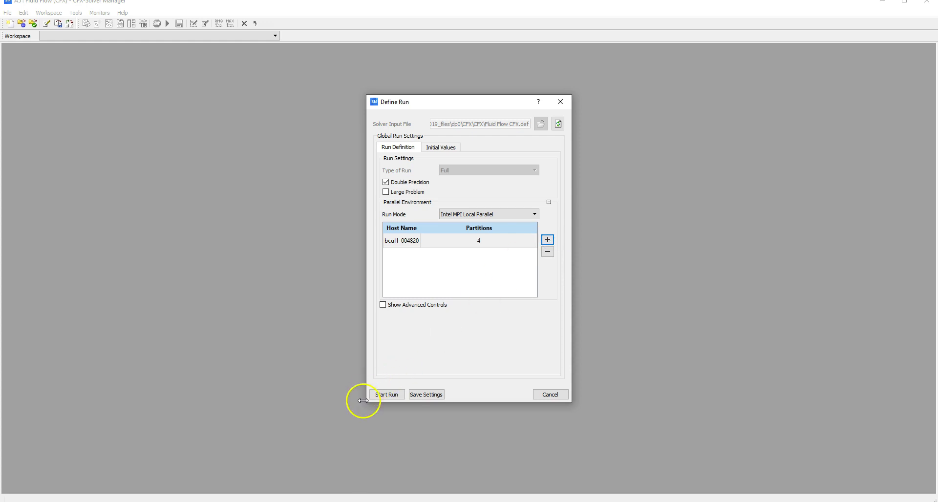
{"action": "left_click", "coordinate": [381, 398]}
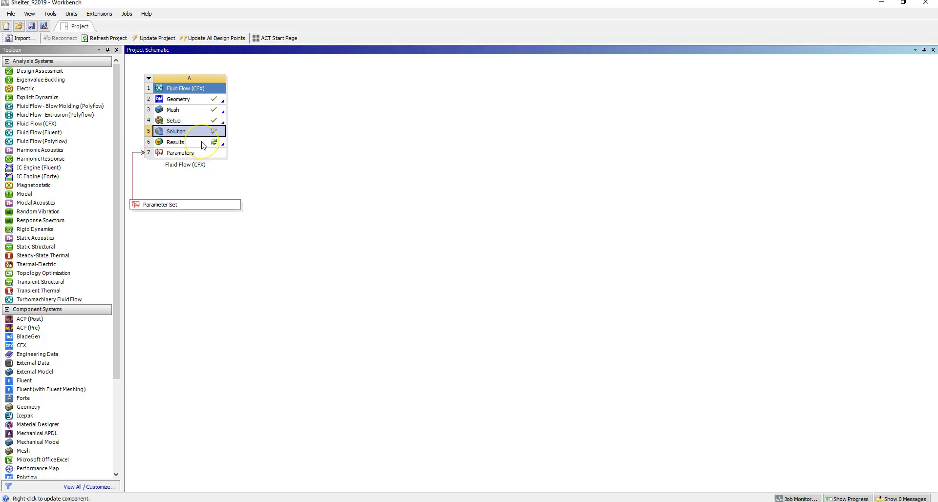
Open the Results in CFD-Post from Workbench and insert a new plane location named Plane 1
{"action": "double_click", "coordinate": [203, 143]}
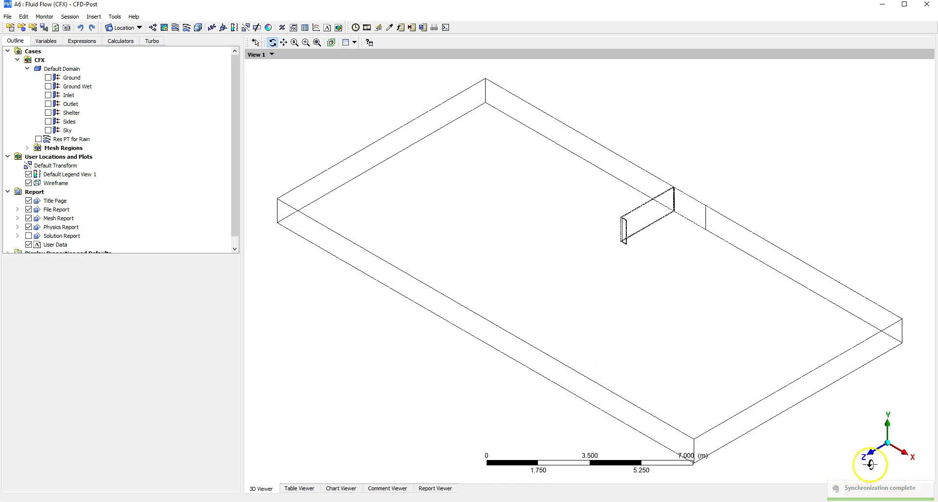
{"action": "left_click", "coordinate": [888, 464]}
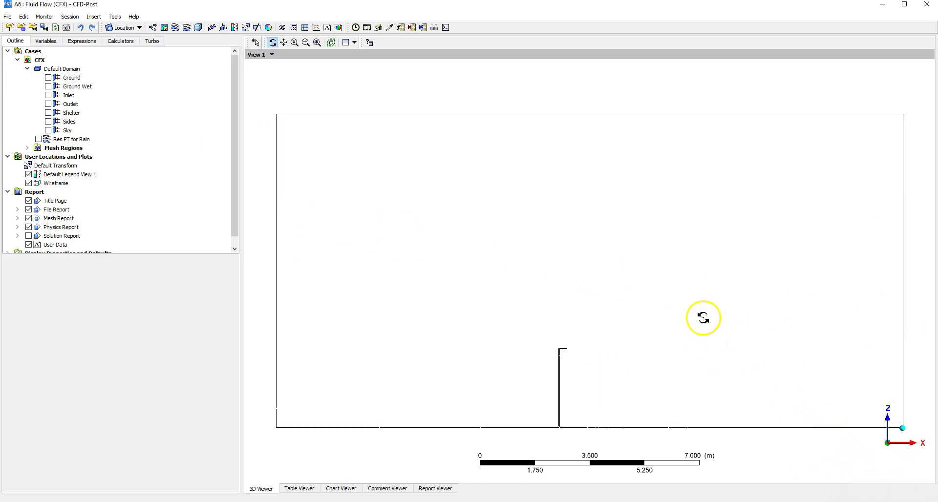
{"action": "left_click", "coordinate": [139, 28]}
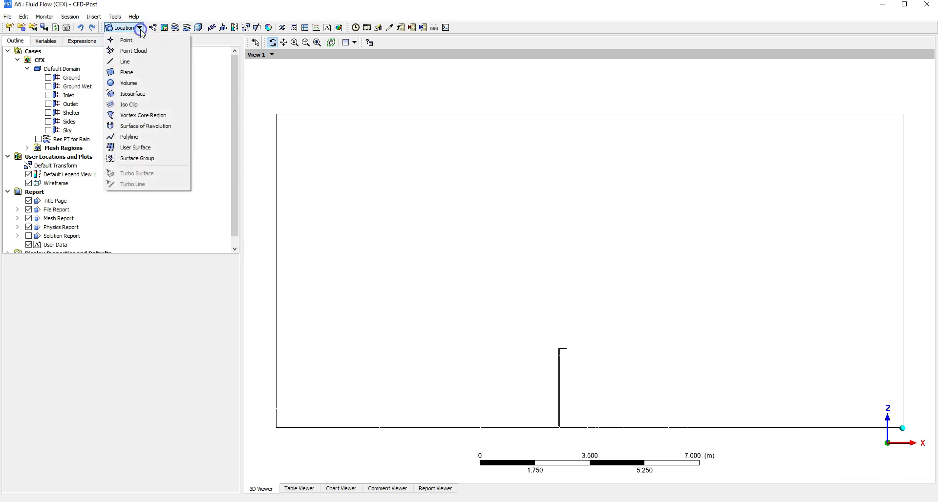
{"action": "left_click", "coordinate": [141, 73]}
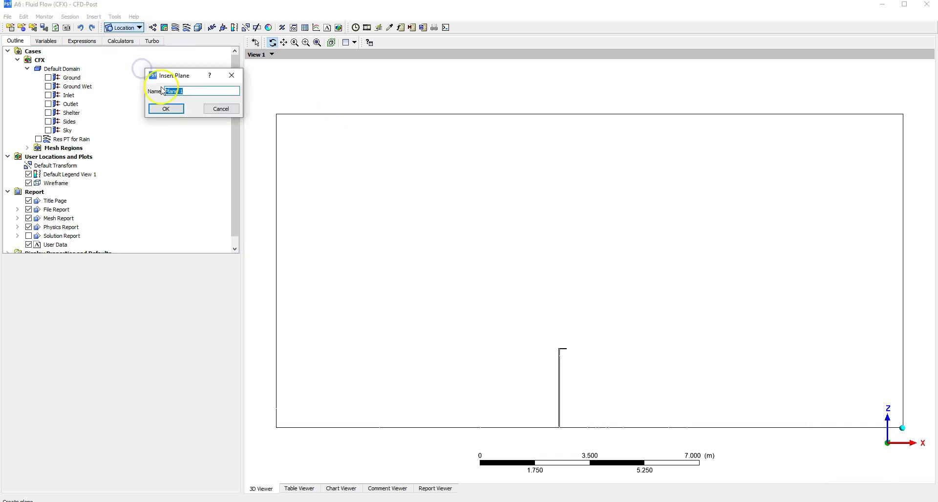
{"action": "left_click", "coordinate": [165, 111]}
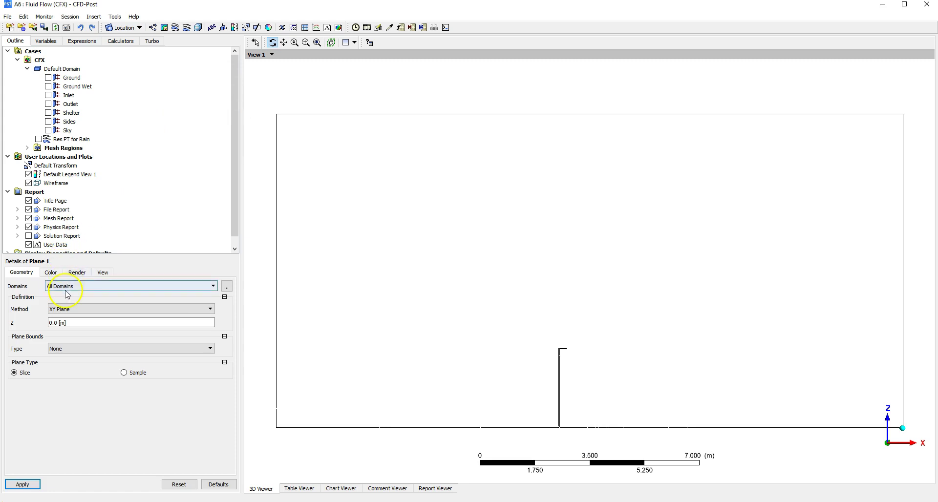
Define Plane 1 as a ZX Plane at Y = 0.5 m and apply it
{"action": "left_click", "coordinate": [71, 313]}
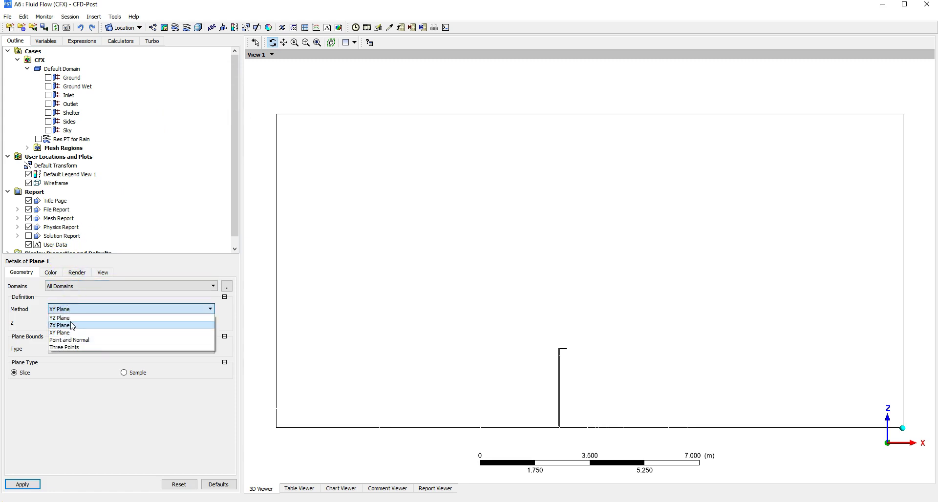
{"action": "left_click", "coordinate": [74, 326]}
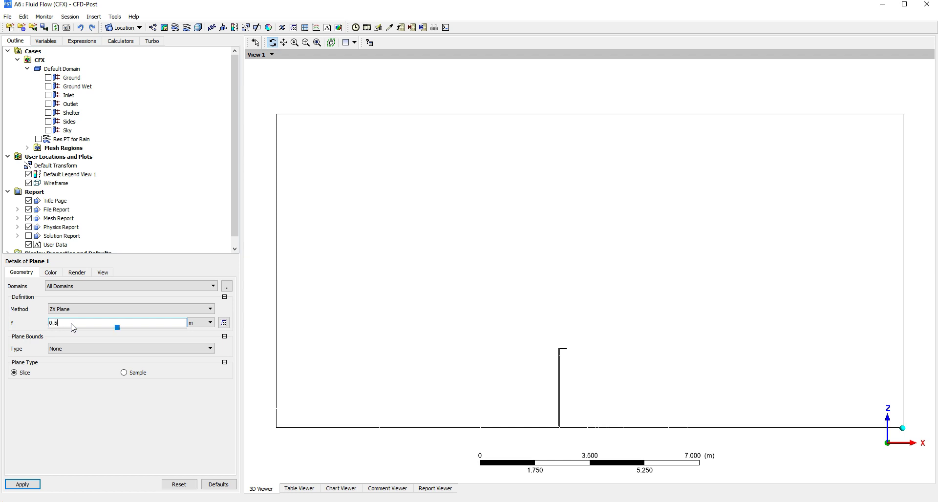
{"action": "left_click", "coordinate": [27, 486]}
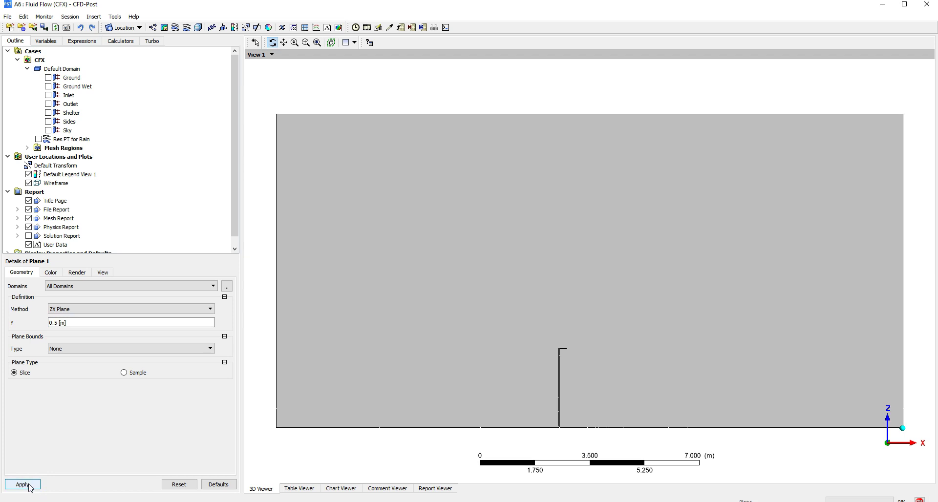
Color Plane 1 by the Velocity variable and apply it
{"action": "left_click", "coordinate": [49, 276]}
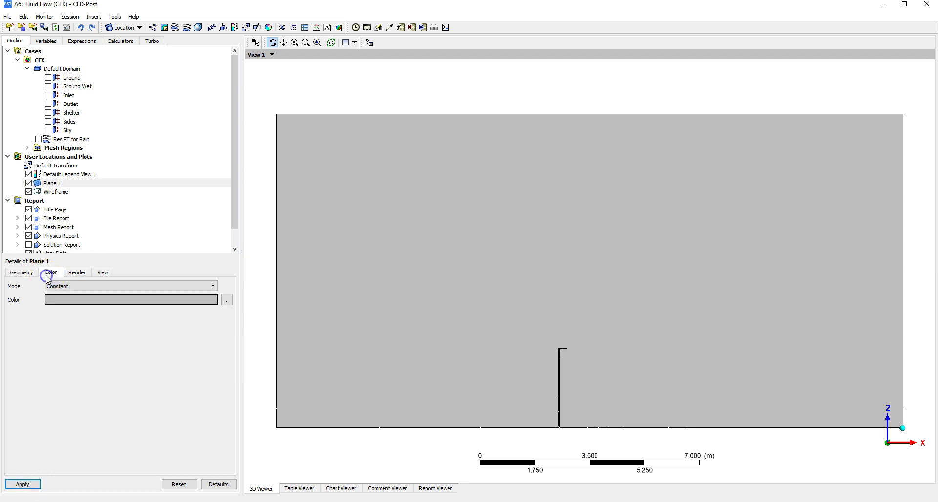
{"action": "left_click", "coordinate": [58, 287]}
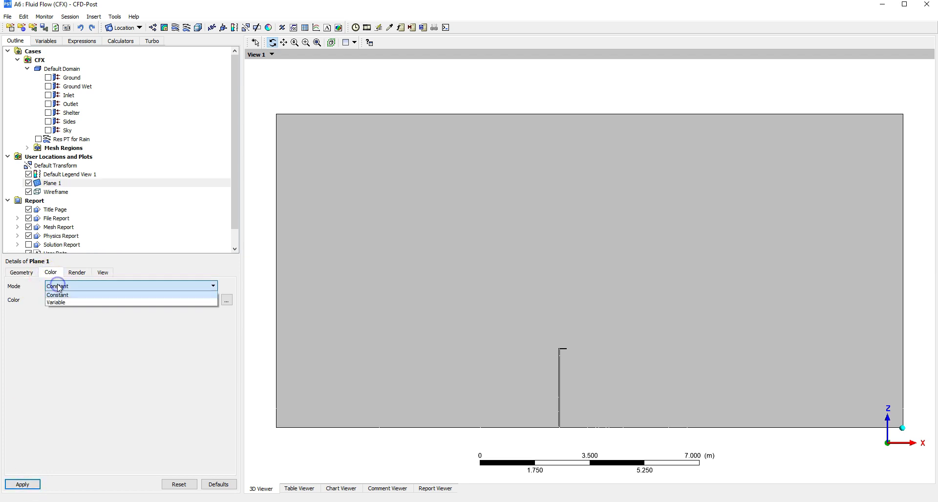
{"action": "left_click", "coordinate": [81, 303]}
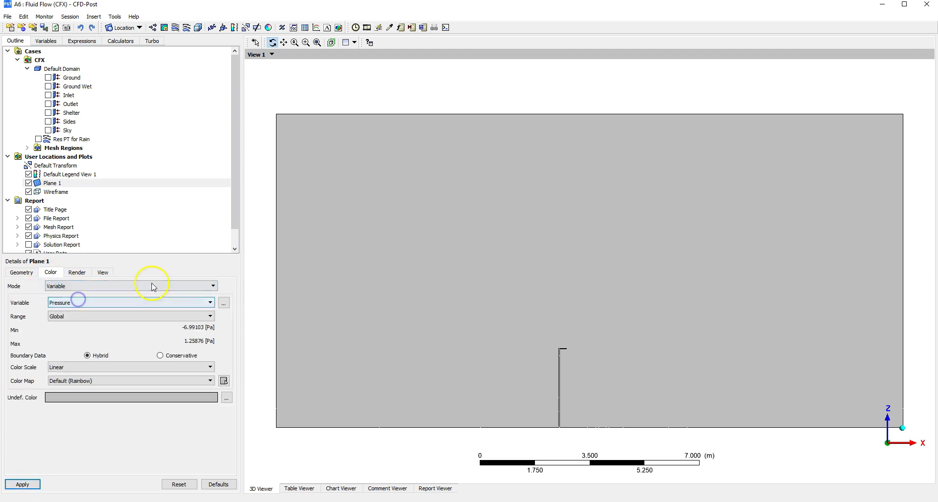
{"action": "left_click", "coordinate": [225, 304]}
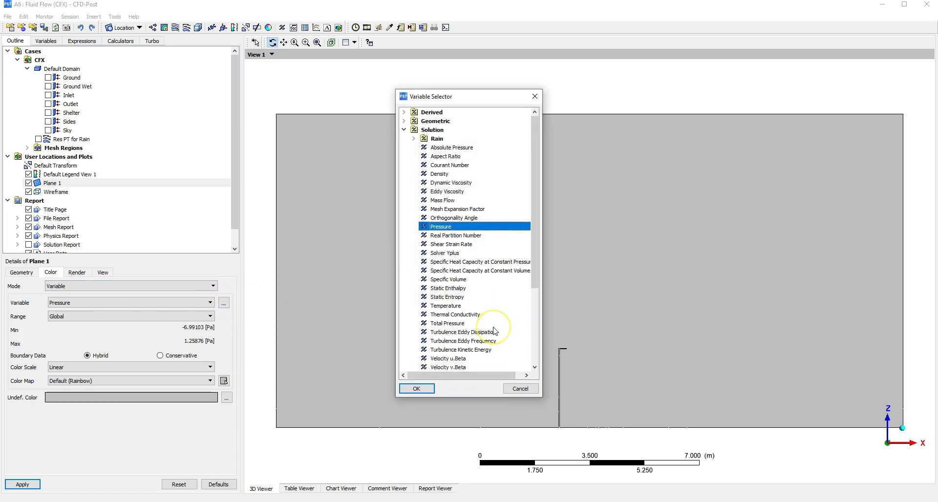
{"action": "scroll", "coordinate": [494, 331], "scroll_direction": "down", "scroll_amount": 3}
{"action": "scroll", "coordinate": [495, 331], "scroll_direction": "down", "scroll_amount": 2}
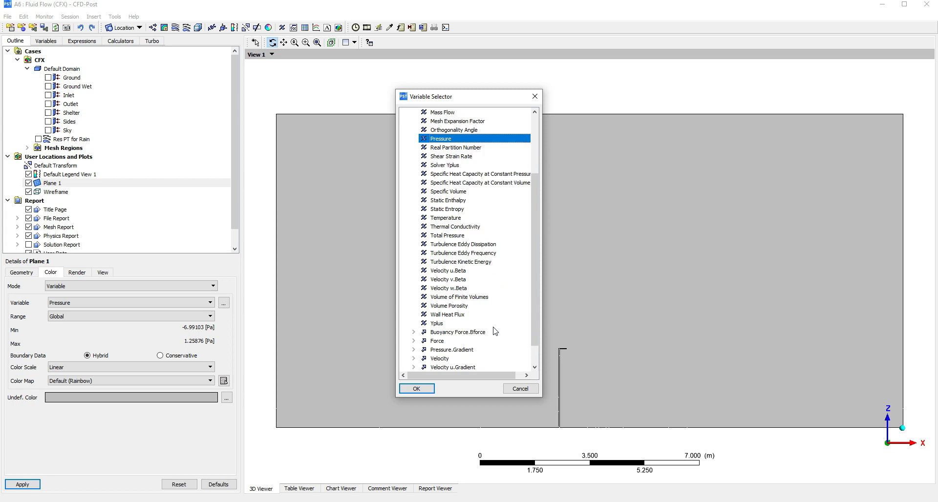
{"action": "left_click", "coordinate": [454, 341]}
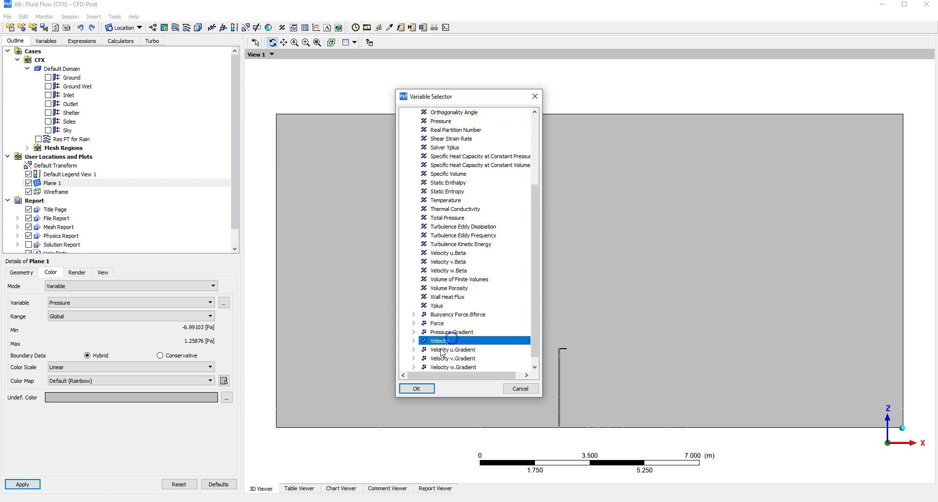
{"action": "left_click", "coordinate": [417, 389]}
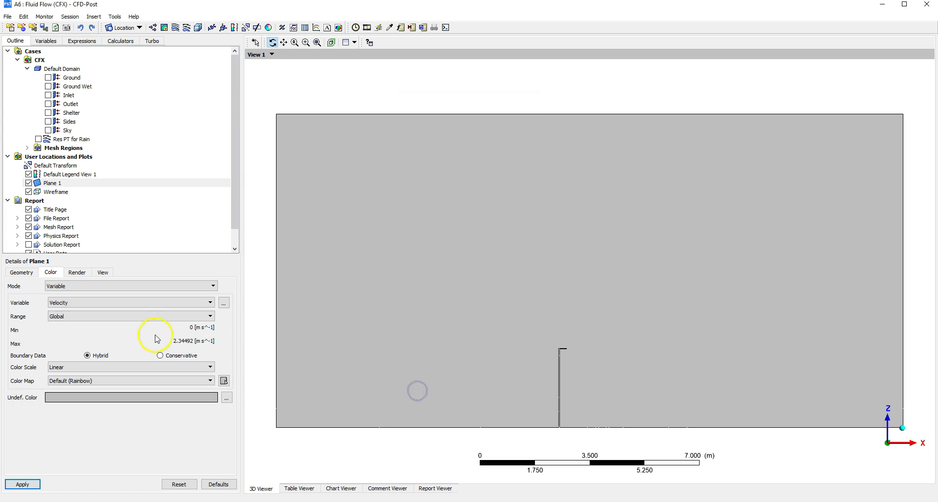
{"action": "left_click", "coordinate": [36, 485]}
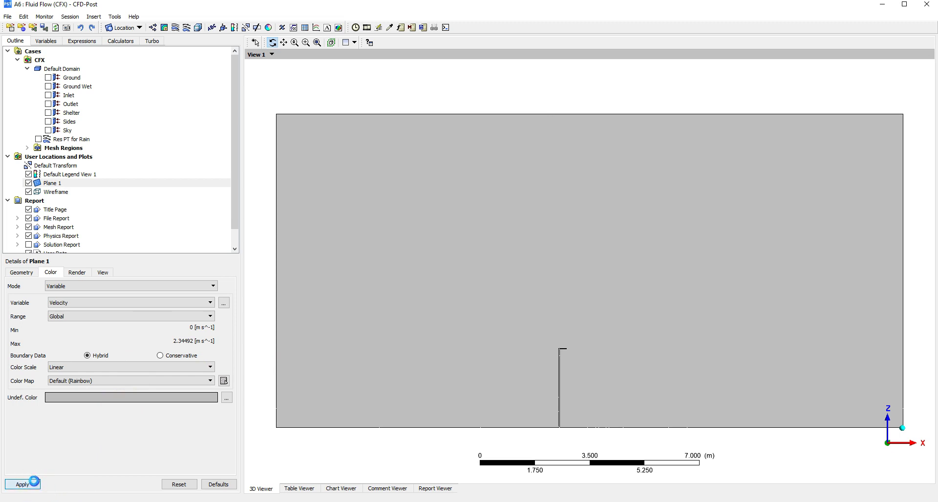
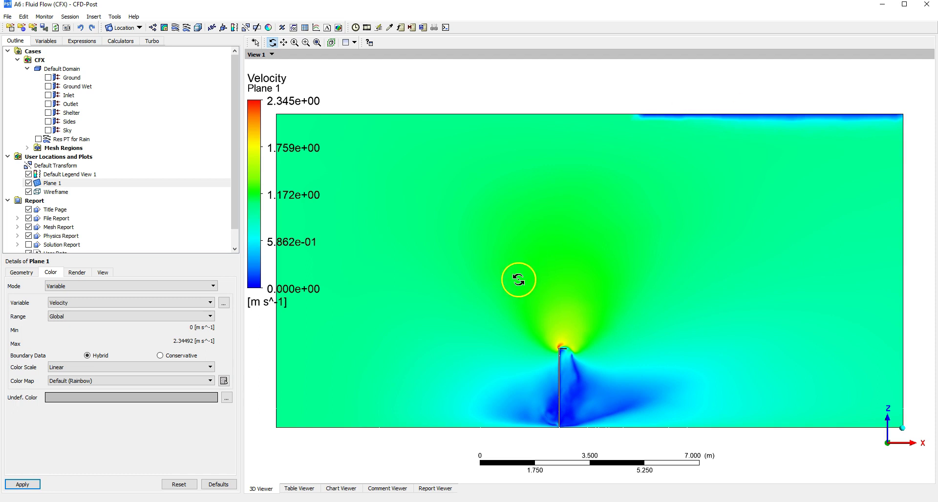
Display the Res PT for Rain particle tracks and set their maximum number of tracks to 2500
{"action": "left_click", "coordinate": [770, 345]}
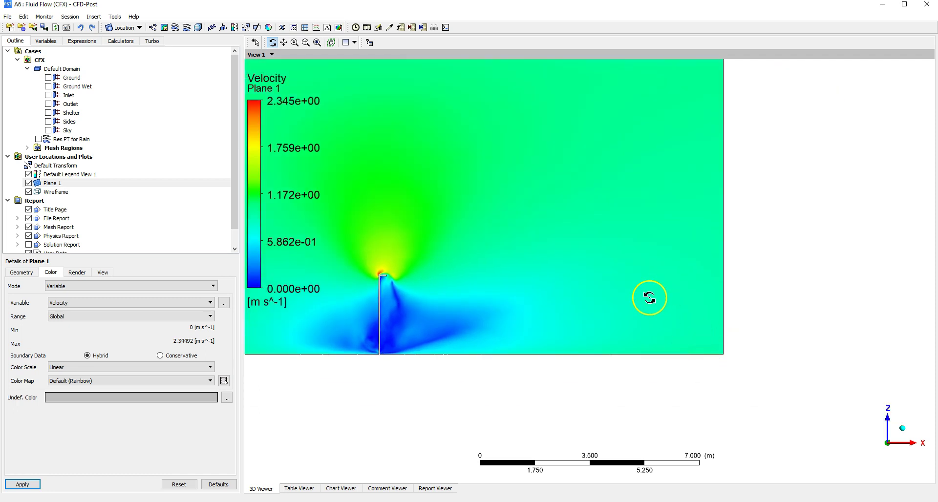
{"action": "scroll", "coordinate": [650, 298], "scroll_direction": "down", "scroll_amount": 3}
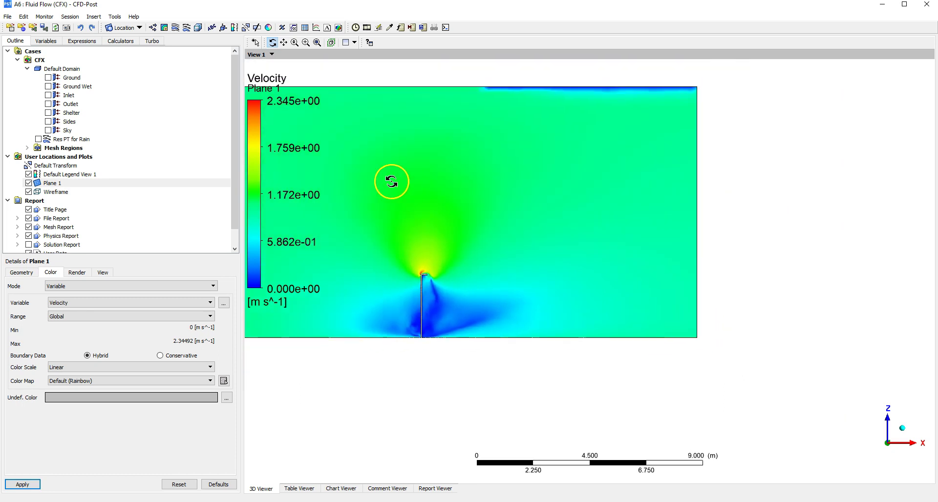
{"action": "left_click", "coordinate": [389, 183]}
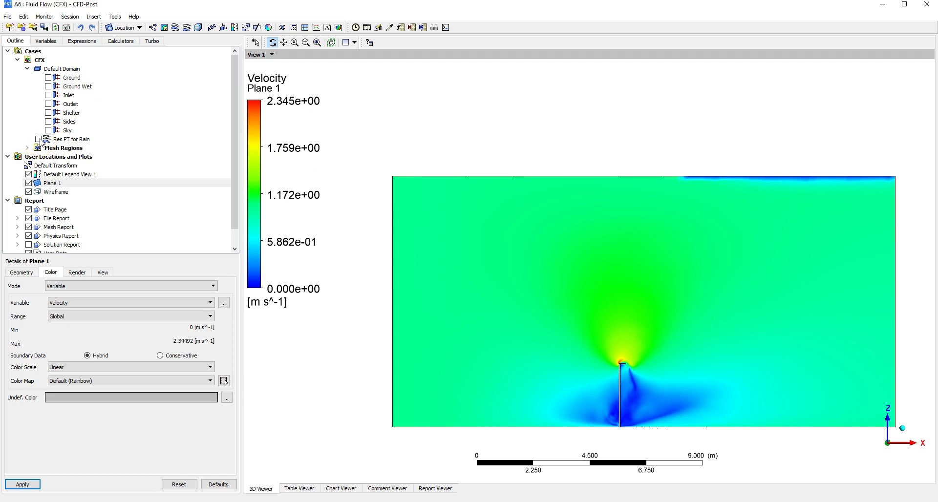
{"action": "left_click", "coordinate": [38, 139]}
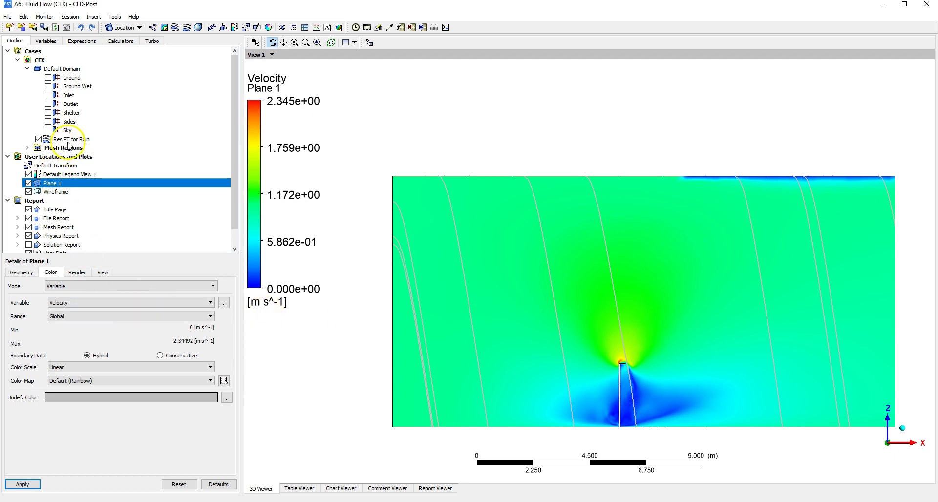
{"action": "left_click", "coordinate": [67, 140]}
{"action": "left_click", "coordinate": [91, 311]}
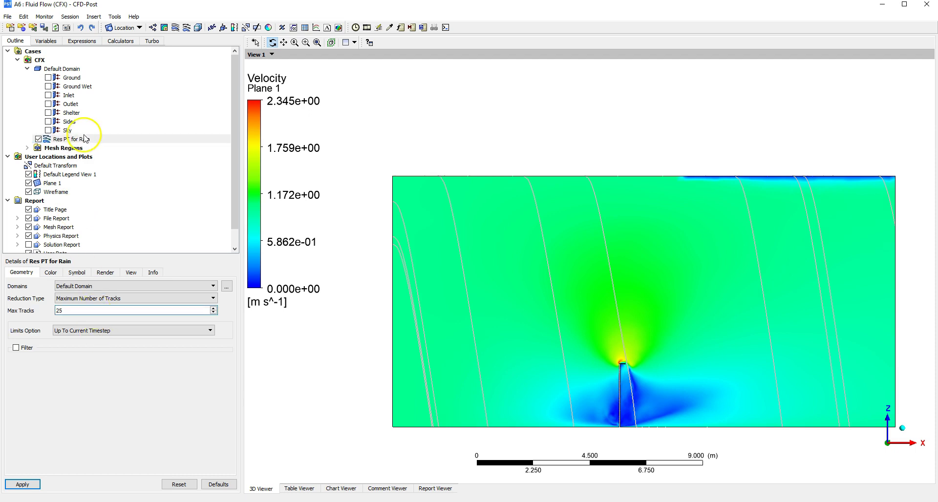
{"action": "left_click", "coordinate": [86, 141]}
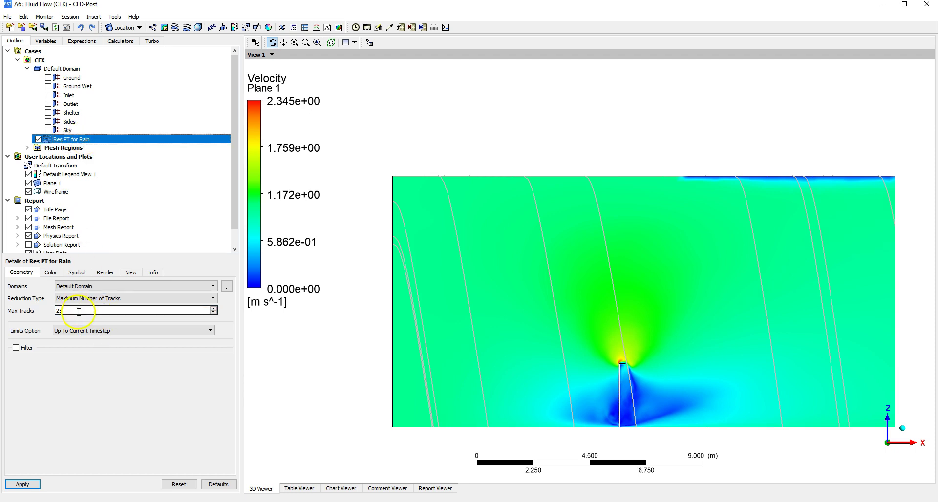
{"action": "left_click", "coordinate": [78, 312]}
{"action": "type", "text": "00"}
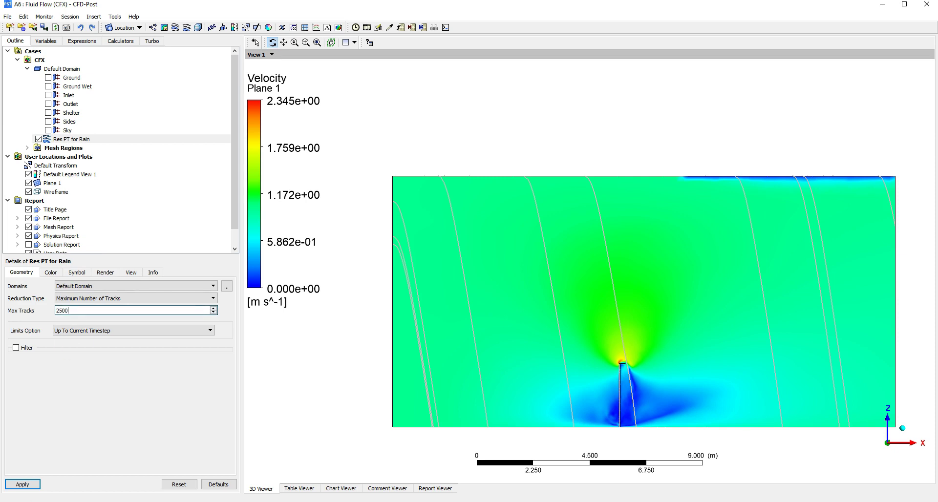
{"action": "left_click", "coordinate": [20, 486]}
{"action": "left_click", "coordinate": [442, 407]}
{"action": "left_click", "coordinate": [688, 367]}
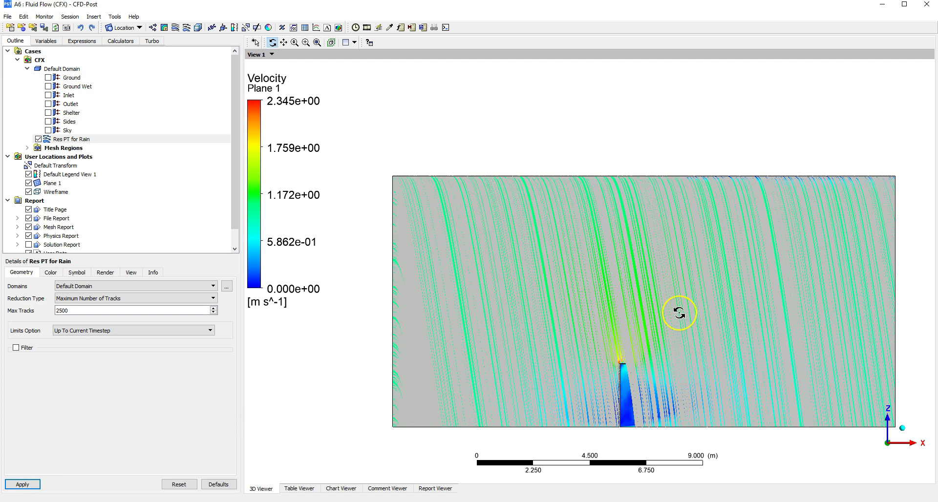
Insert a new expression named RainM2
{"action": "scroll", "coordinate": [679, 314], "scroll_direction": "down", "scroll_amount": 3}
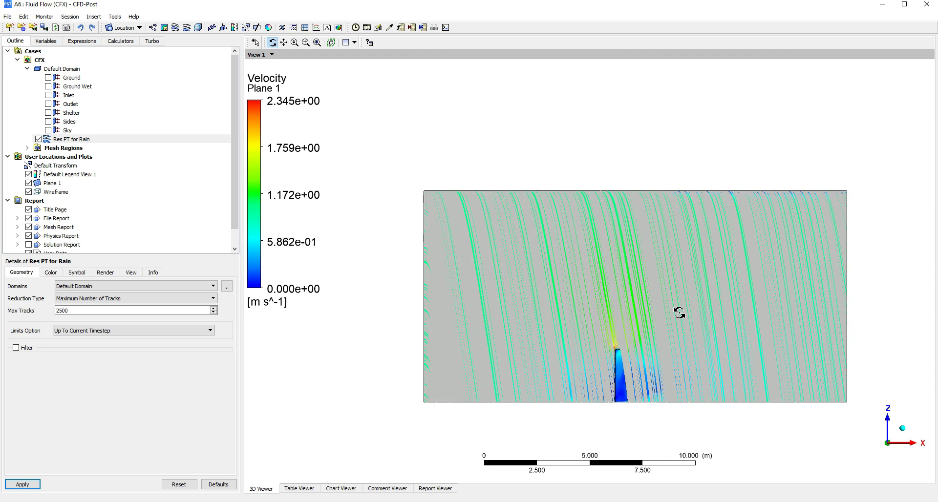
{"action": "scroll", "coordinate": [679, 313], "scroll_direction": "up", "scroll_amount": 2}
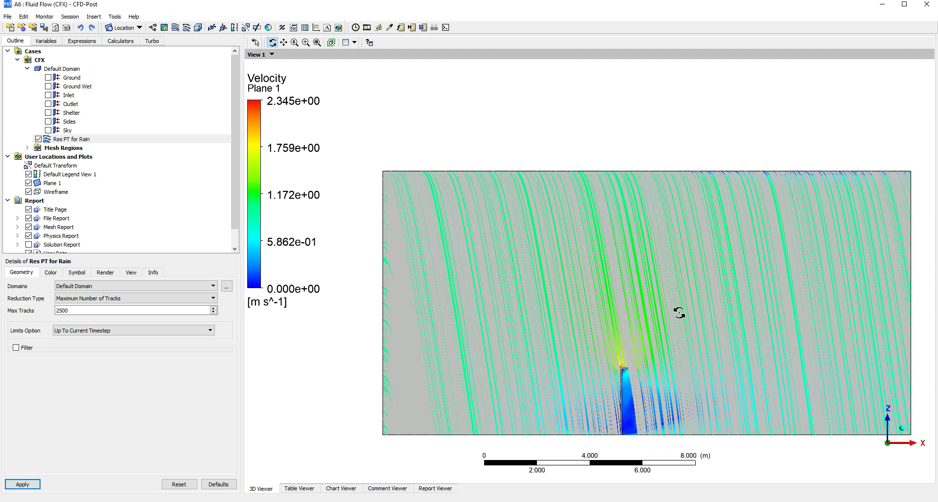
{"action": "scroll", "coordinate": [680, 313], "scroll_direction": "down", "scroll_amount": 2}
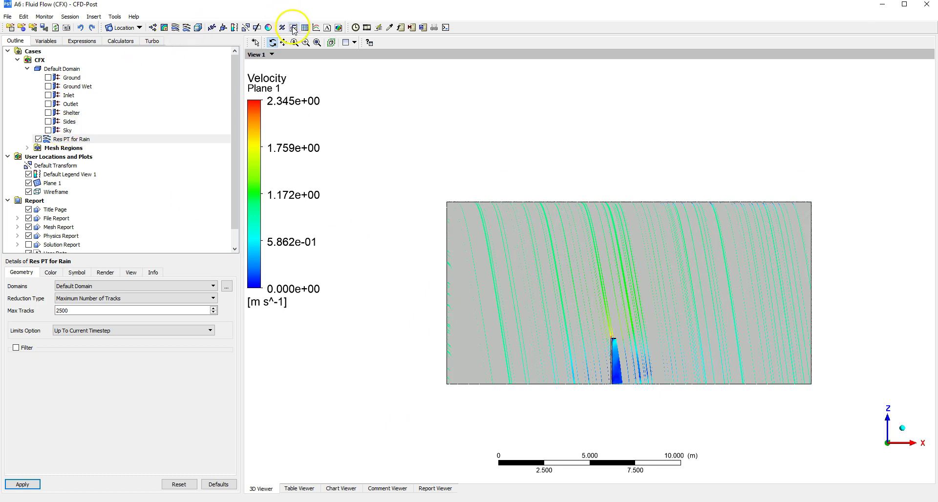
{"action": "left_click", "coordinate": [294, 28]}
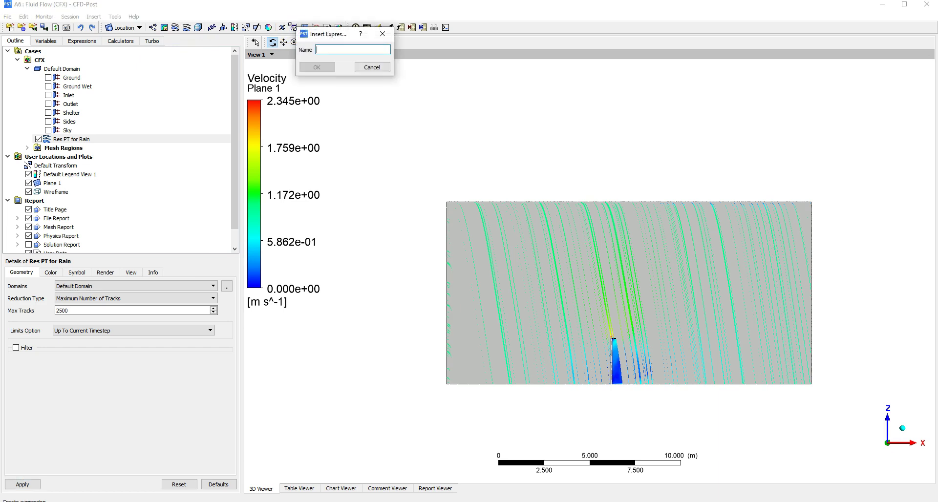
{"action": "type", "text": "RainM2"}
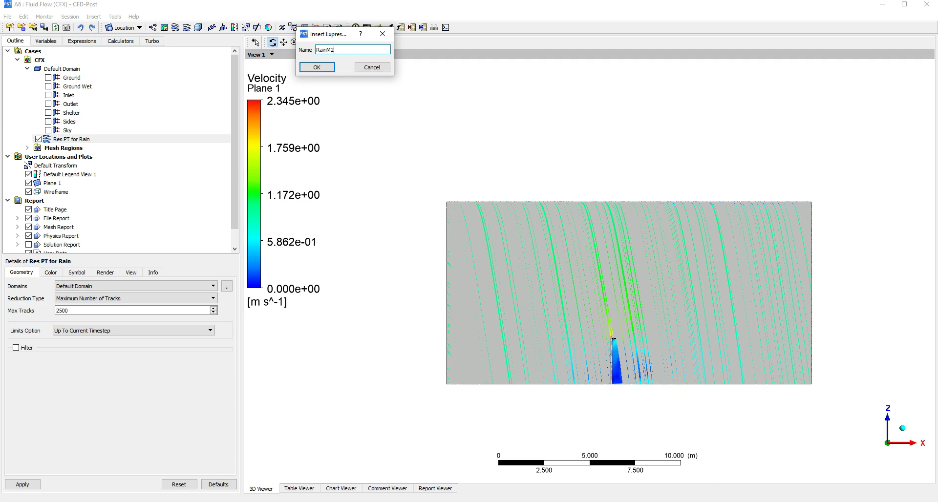
{"action": "key", "text": "Return"}
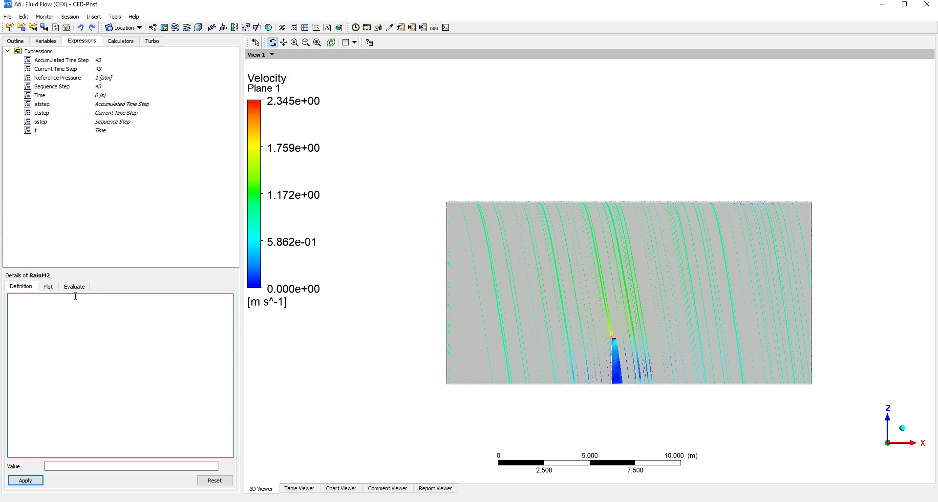
Start the RainM2 definition with the areaAve function applied to Rain.Averaged Volume Fraction
{"action": "left_click", "coordinate": [600, 393]}
{"action": "left_click_drag", "start_coordinate": [600, 392], "coordinate": [598, 369]}
{"action": "right_click", "coordinate": [140, 349]}
{"action": "left_click", "coordinate": [187, 355]}
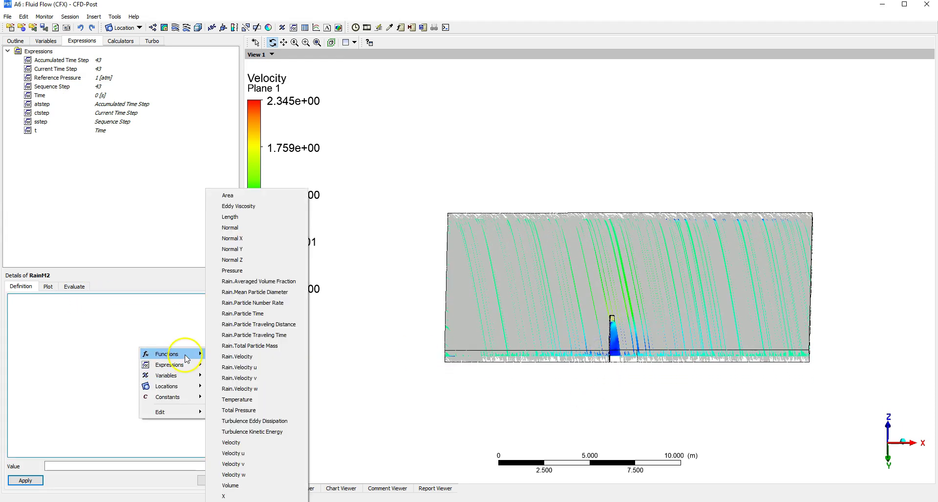
{"action": "mouse_move", "coordinate": [229, 356]}
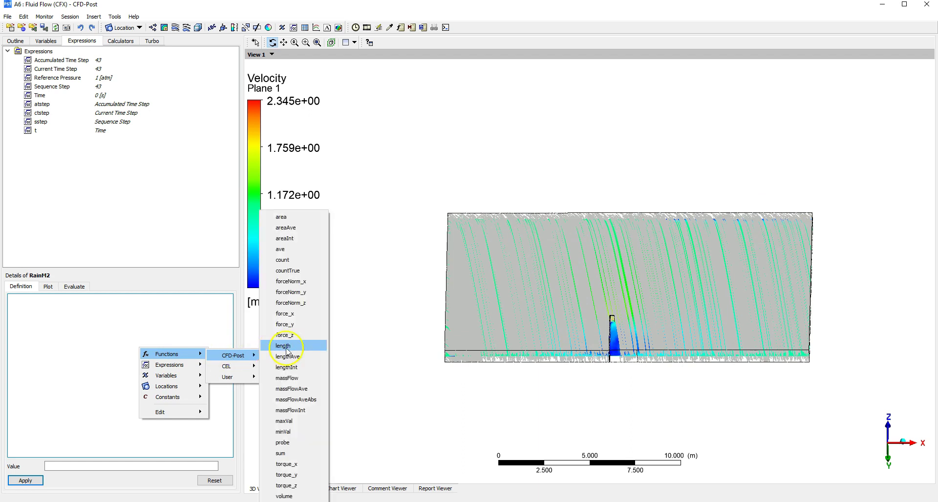
{"action": "left_click", "coordinate": [310, 228]}
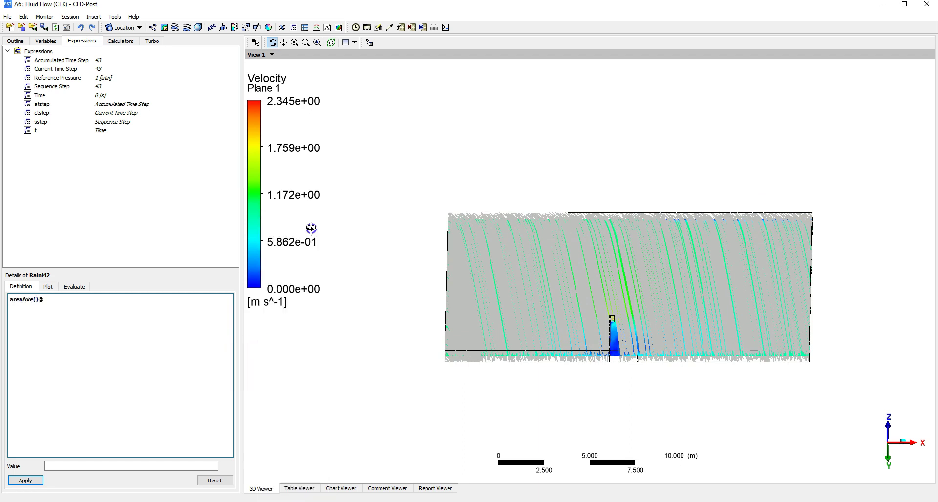
{"action": "left_click", "coordinate": [37, 300]}
{"action": "right_click", "coordinate": [37, 299]}
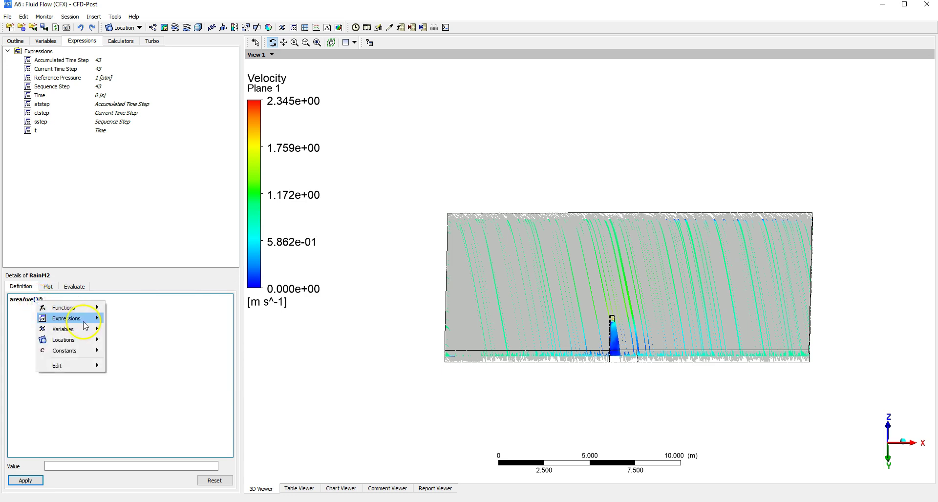
{"action": "mouse_move", "coordinate": [92, 331]}
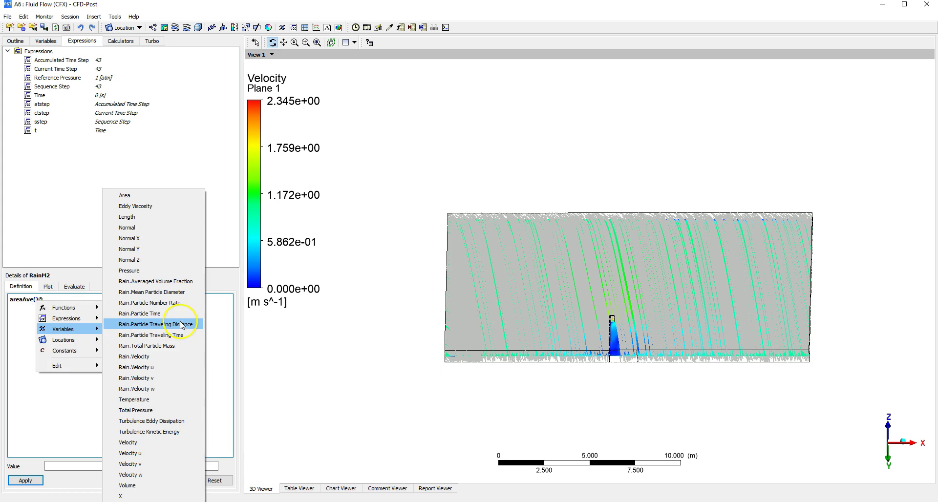
{"action": "left_click", "coordinate": [184, 285]}
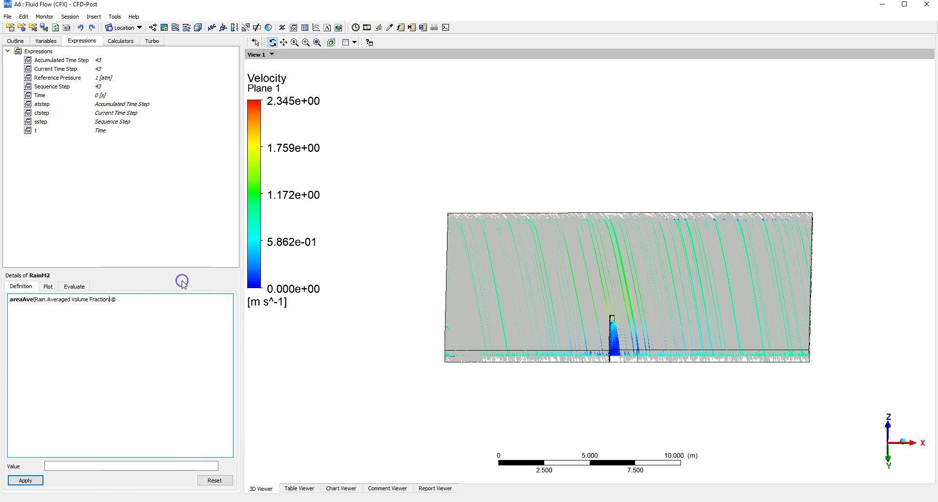
Set Ground Wet as the location after the @ in the areaAve expression
{"action": "left_click", "coordinate": [122, 299]}
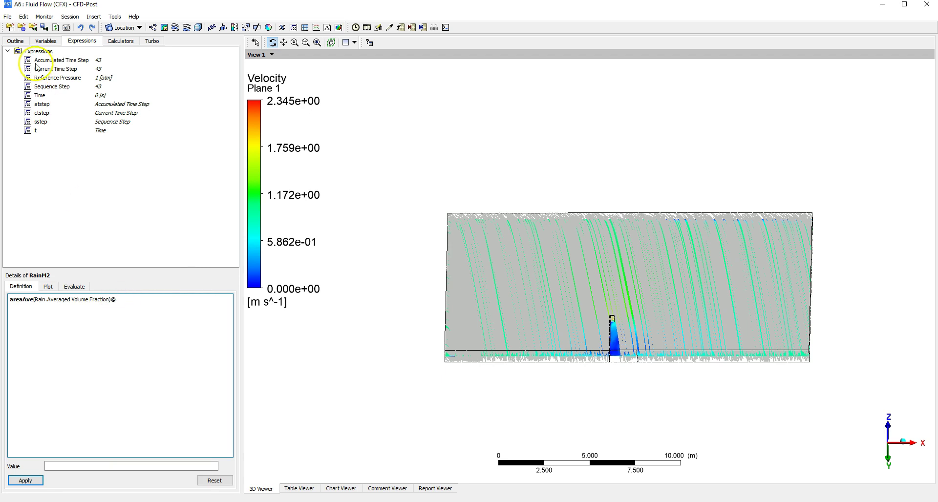
{"action": "left_click", "coordinate": [20, 42]}
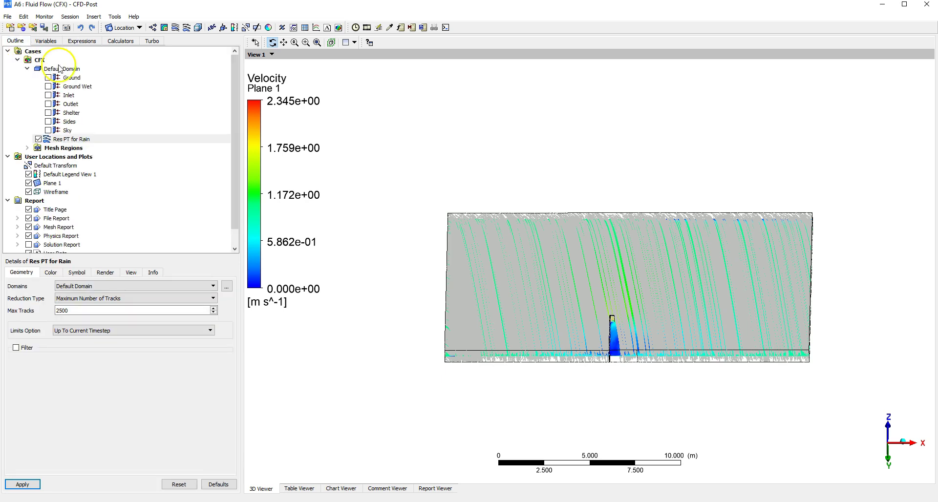
{"action": "left_click", "coordinate": [81, 42]}
{"action": "right_click", "coordinate": [124, 304]}
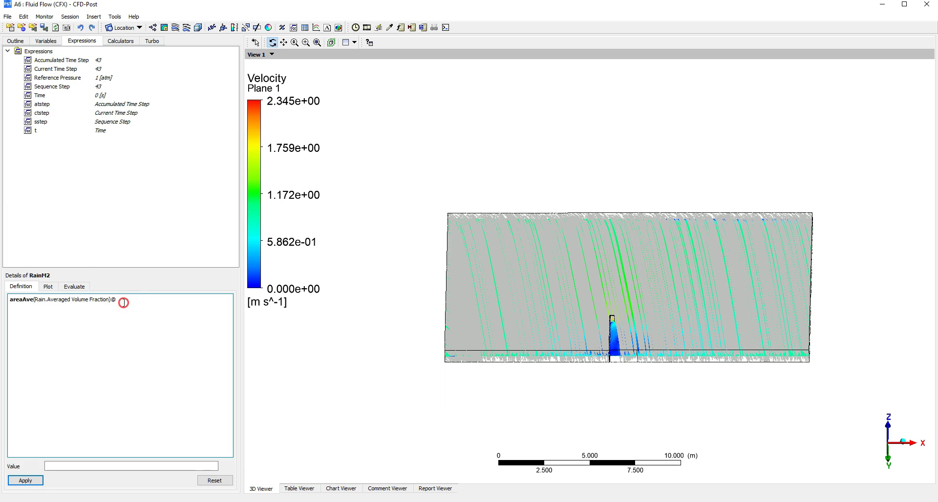
{"action": "mouse_move", "coordinate": [185, 344]}
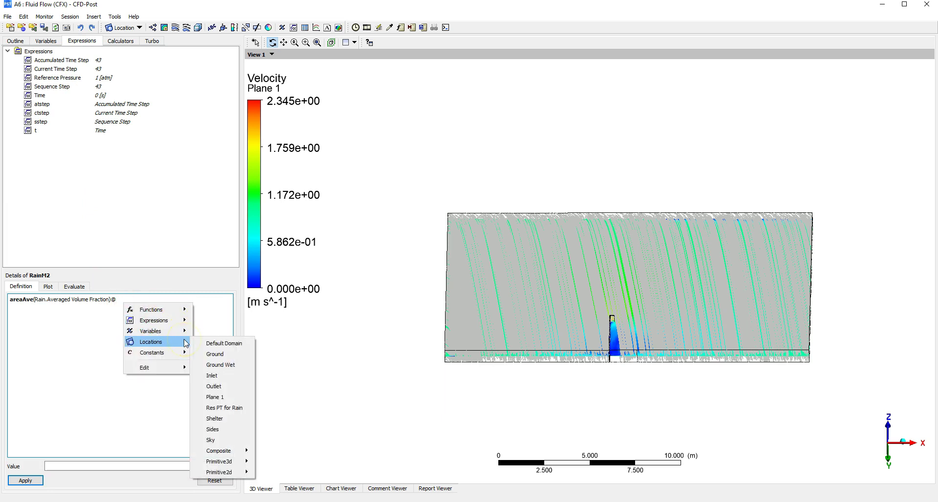
{"action": "left_click", "coordinate": [227, 366]}
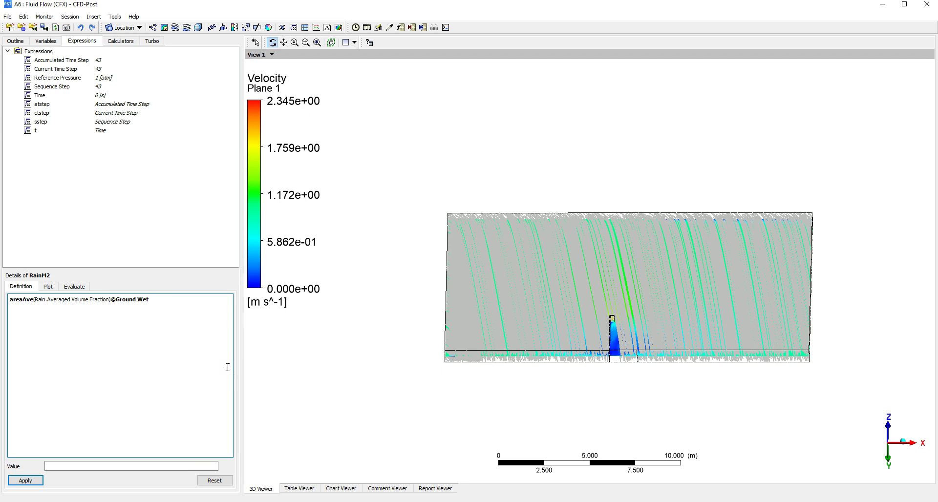
{"action": "key", "text": "shift+Left"}
{"action": "key", "text": "shift+Left"}
{"action": "key", "text": "shift+Left"}
{"action": "key", "text": "shift+Left"}
{"action": "key", "text": "shift+Left"}
{"action": "key", "text": "shift+Left"}
{"action": "key", "text": "shift+Left"}
{"action": "key", "text": "shift+Left"}
{"action": "key", "text": "shift+Left"}
{"action": "key", "text": "ctrl+c"}
{"action": "left_click", "coordinate": [227, 368]}
{"action": "right_click", "coordinate": [193, 300]}
{"action": "mouse_move", "coordinate": [215, 307]}
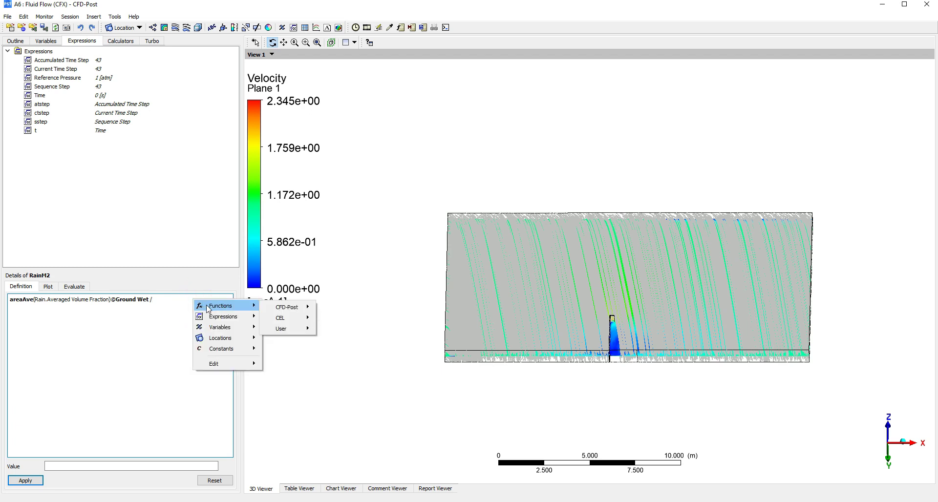
{"action": "mouse_move", "coordinate": [293, 308]}
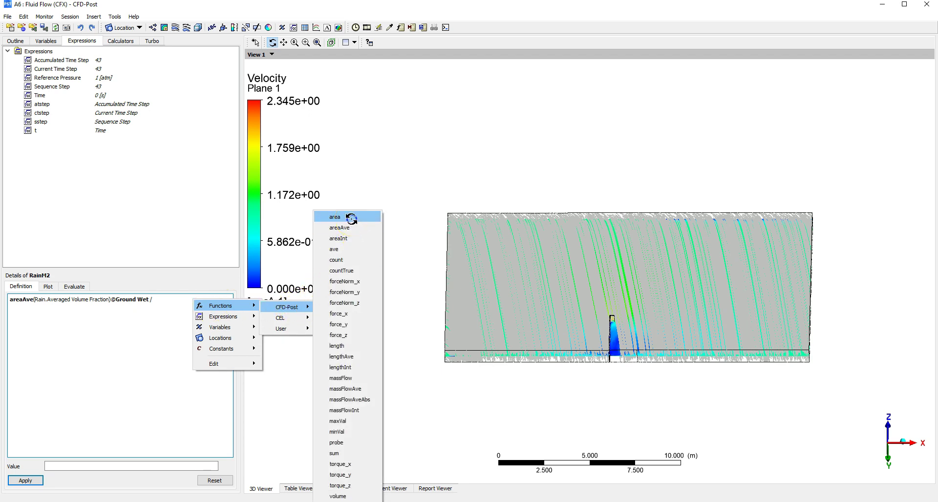
{"action": "left_click", "coordinate": [353, 223]}
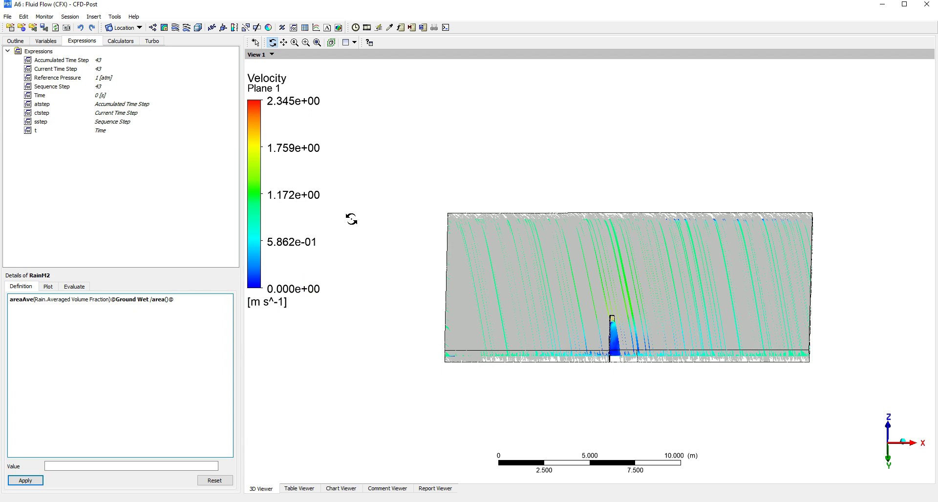
{"action": "key", "text": "ctrl+v"}
{"action": "left_click", "coordinate": [26, 481]}
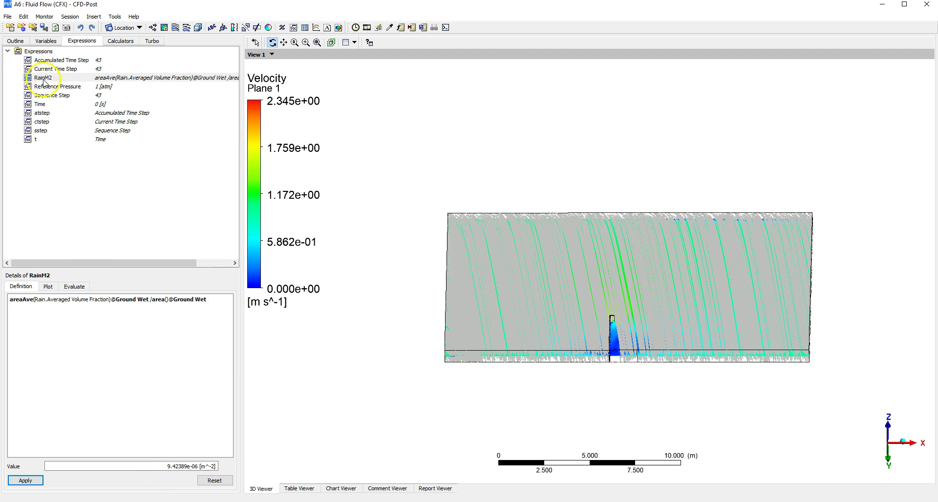
Make the RainM2 expression a Workbench output parameter and close CFD-Post
{"action": "right_click", "coordinate": [44, 82]}
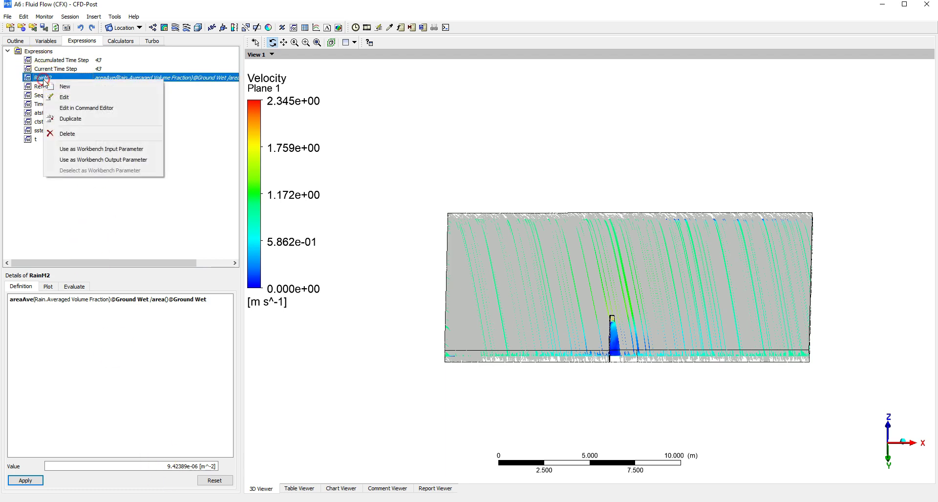
{"action": "left_click", "coordinate": [132, 160]}
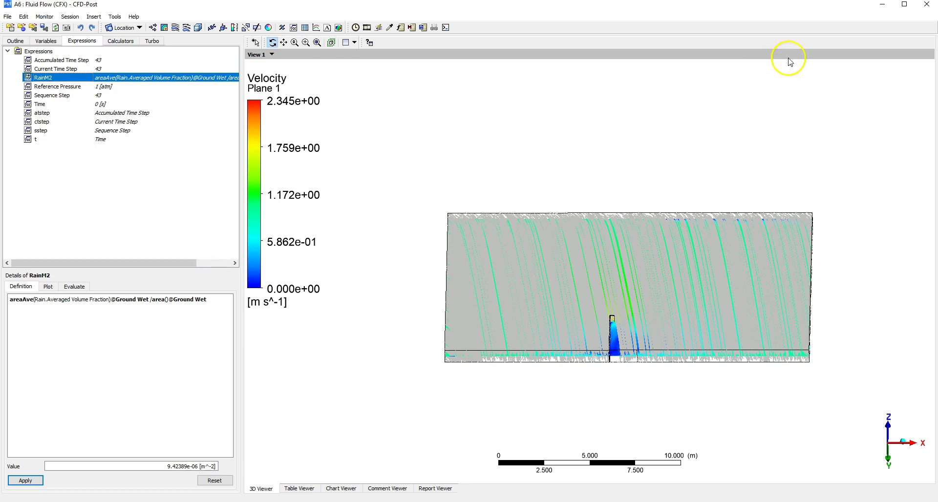
{"action": "left_click", "coordinate": [927, 6]}
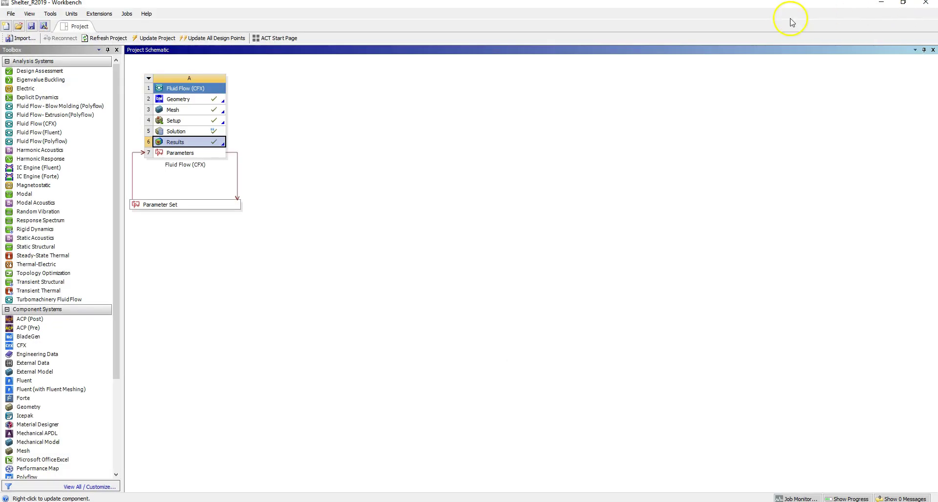
Add four design points to the Parameter Set with Roof_Width values of 0.5, 0.75, 1 and 2 m
{"action": "double_click", "coordinate": [234, 205]}
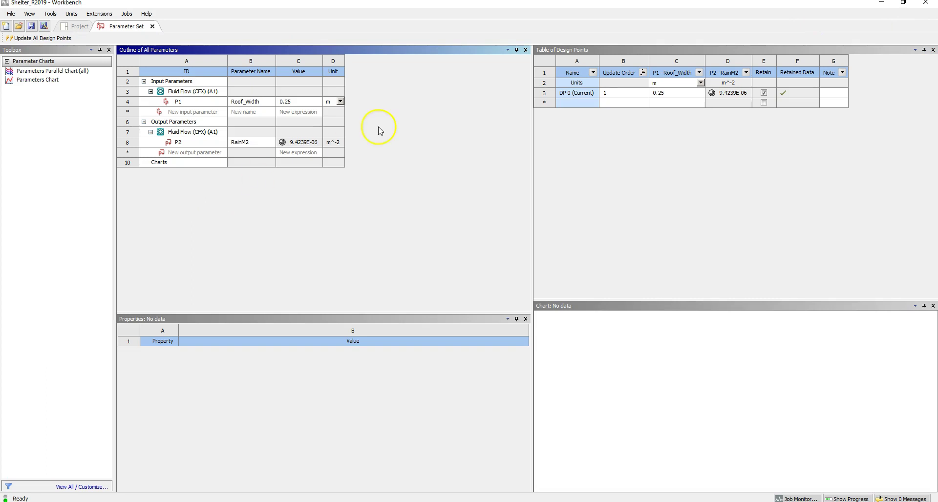
{"action": "left_click", "coordinate": [665, 104]}
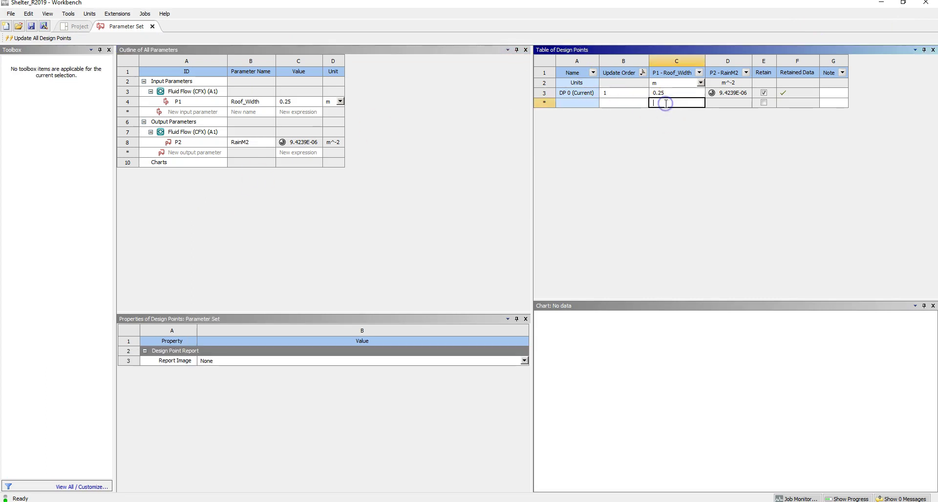
{"action": "type", "text": "0.5"}
{"action": "key", "text": "Return"}
{"action": "type", "text": "0"}
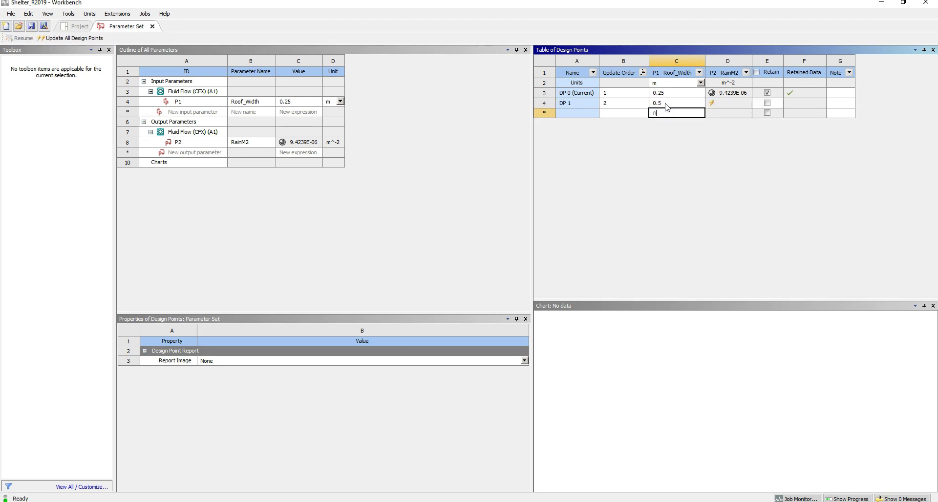
{"action": "type", "text": ".75"}
{"action": "key", "text": "Return"}
{"action": "type", "text": "2"}
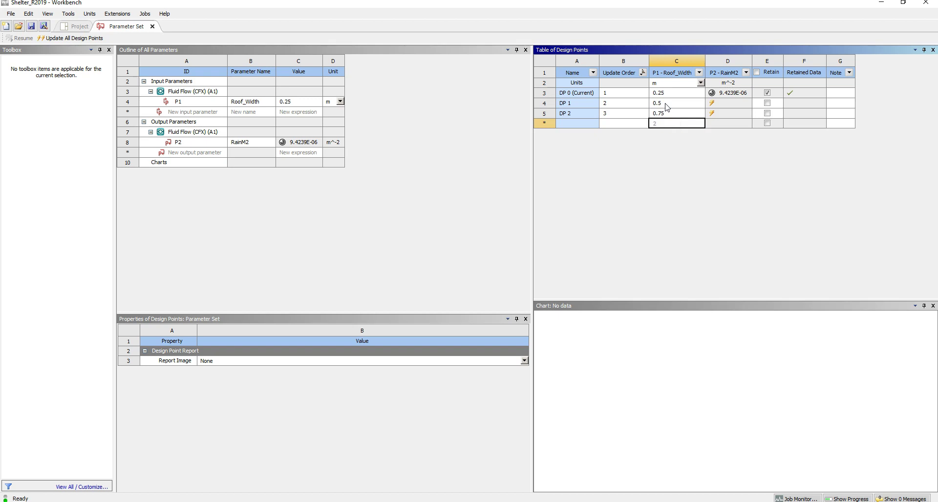
{"action": "key", "text": "Return"}
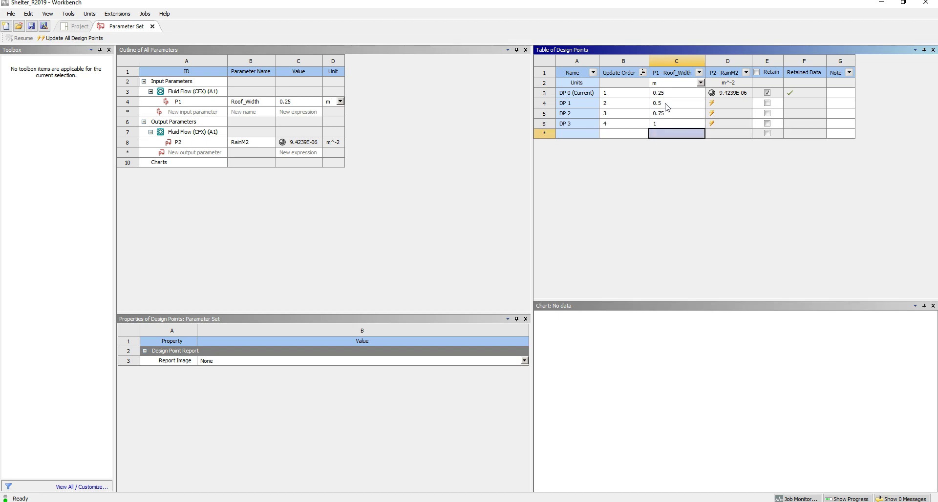
{"action": "type", "text": "2"}
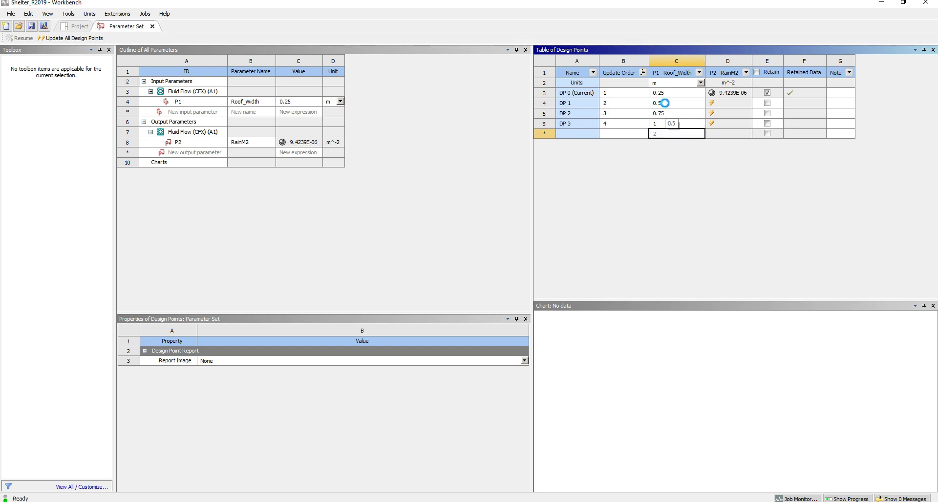
{"action": "key", "text": "Return"}
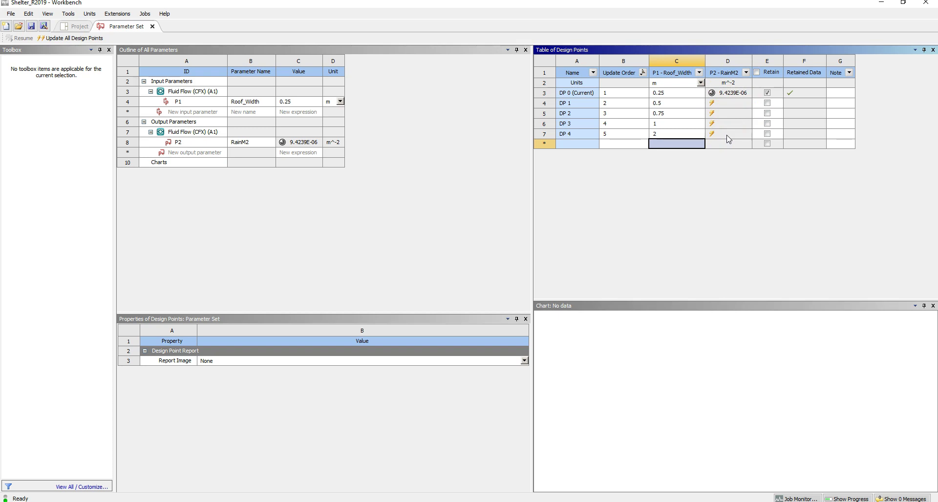
Update all design points, choosing to update the partially updated solutions to completion
{"action": "left_click", "coordinate": [729, 118]}
{"action": "left_click", "coordinate": [63, 40]}
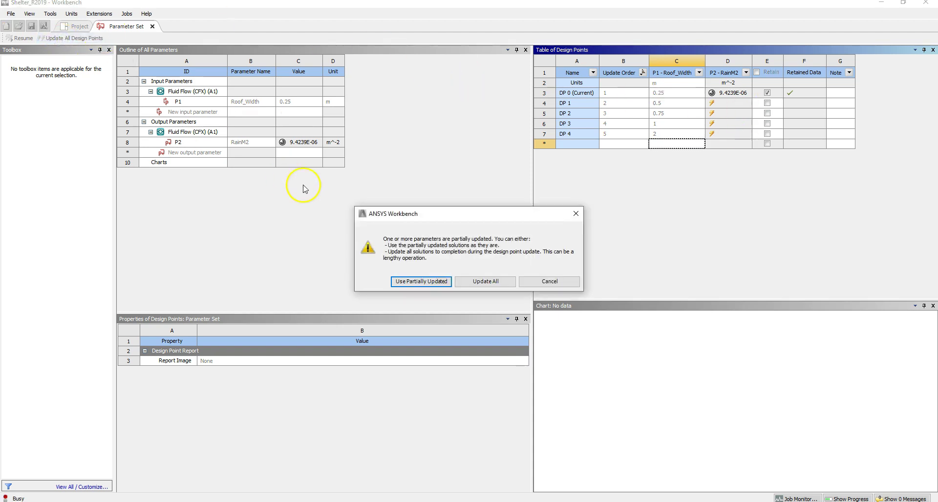
{"action": "left_click", "coordinate": [503, 283]}
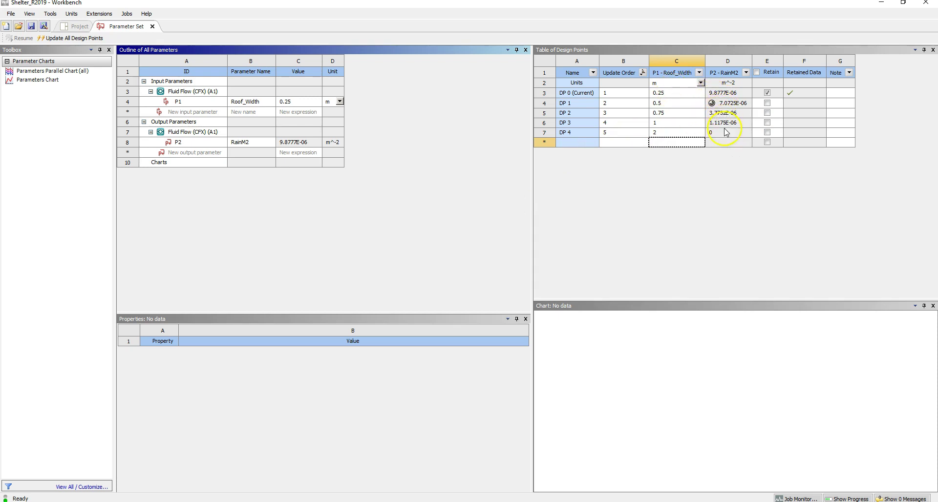
Export the design point table data as CSV and switch to Excel's abc2 chart of rainfall per m2 against roof width
{"action": "right_click", "coordinate": [683, 125]}
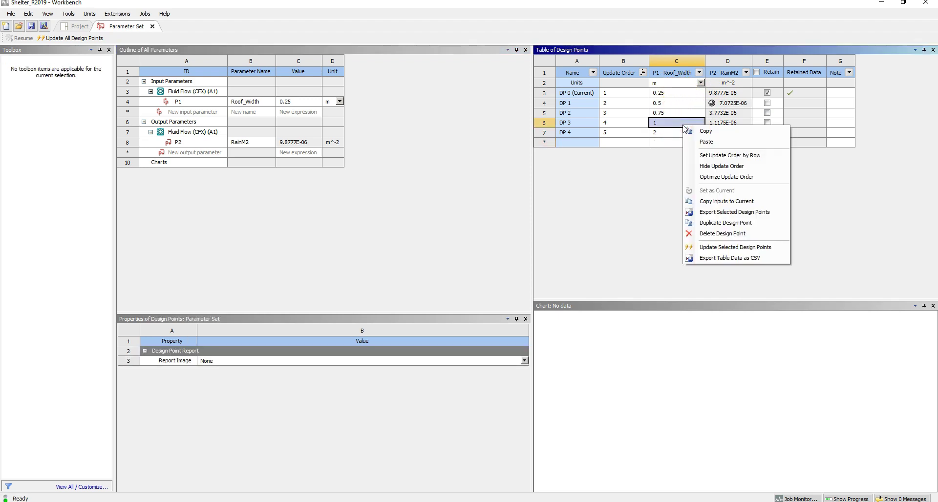
{"action": "left_click", "coordinate": [733, 259]}
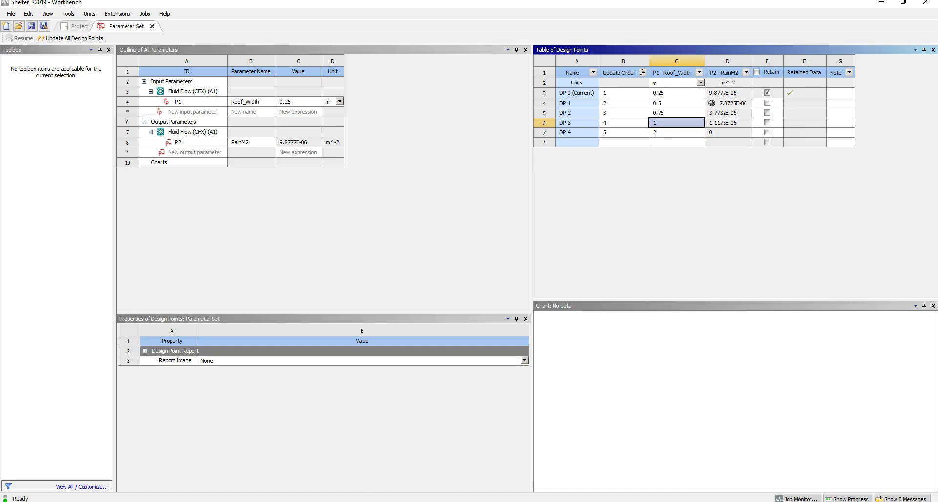
{"action": "left_click", "coordinate": [623, 467]}
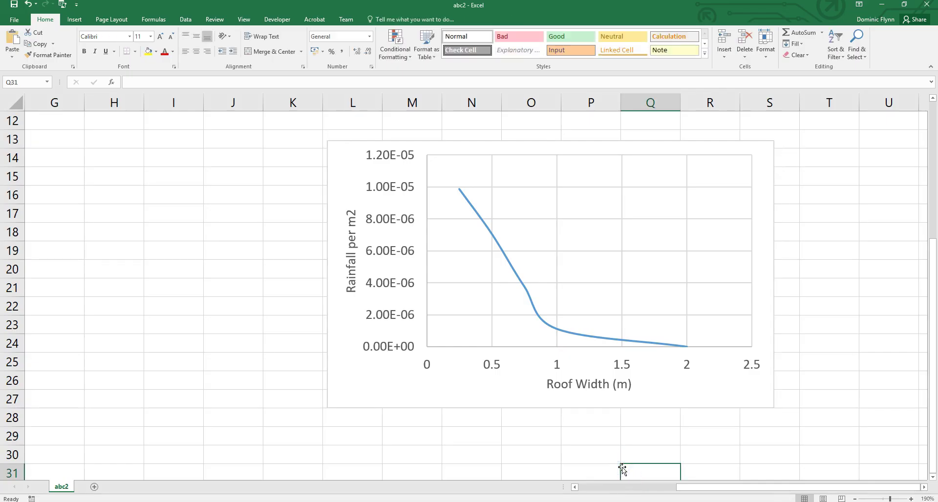